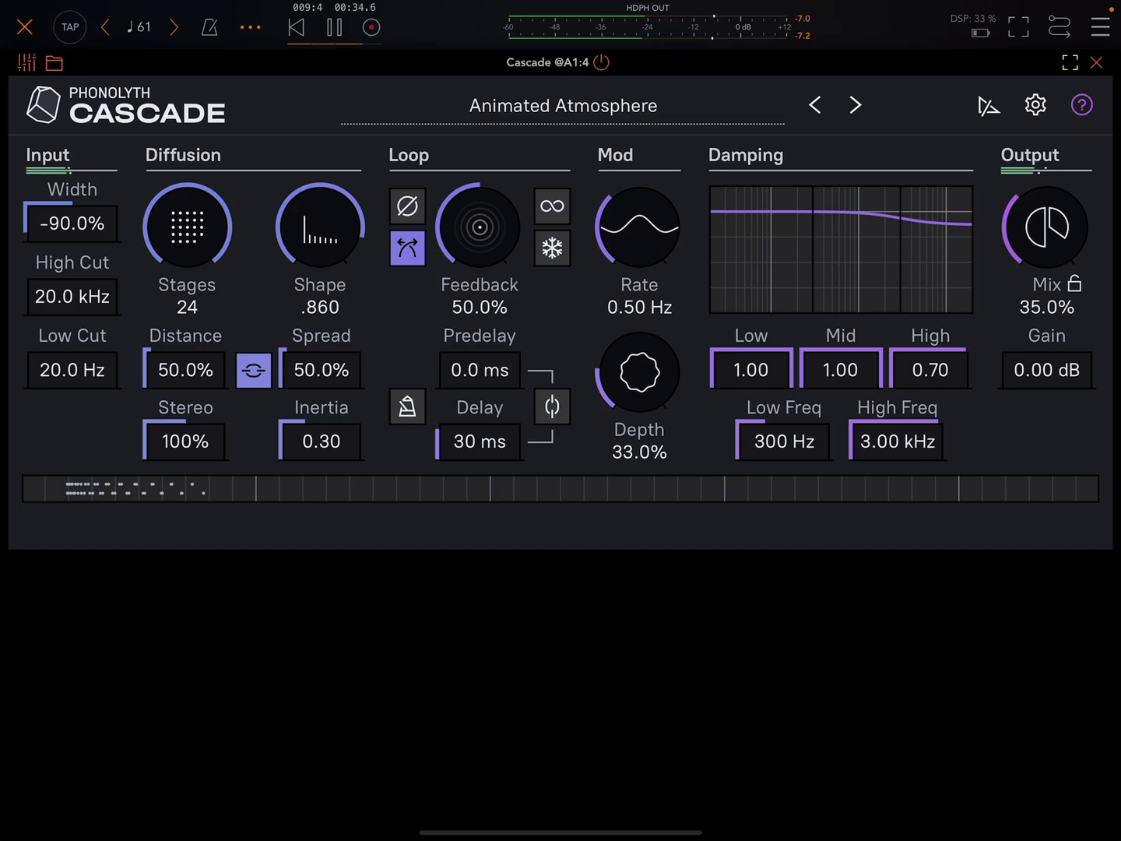
Step through Blurred Edges, Concomitance and Echoing Reflections to land on the Ensemble preset.
{"action": "left_click", "coordinate": [542, 104]}
{"action": "left_click", "coordinate": [855, 105]}
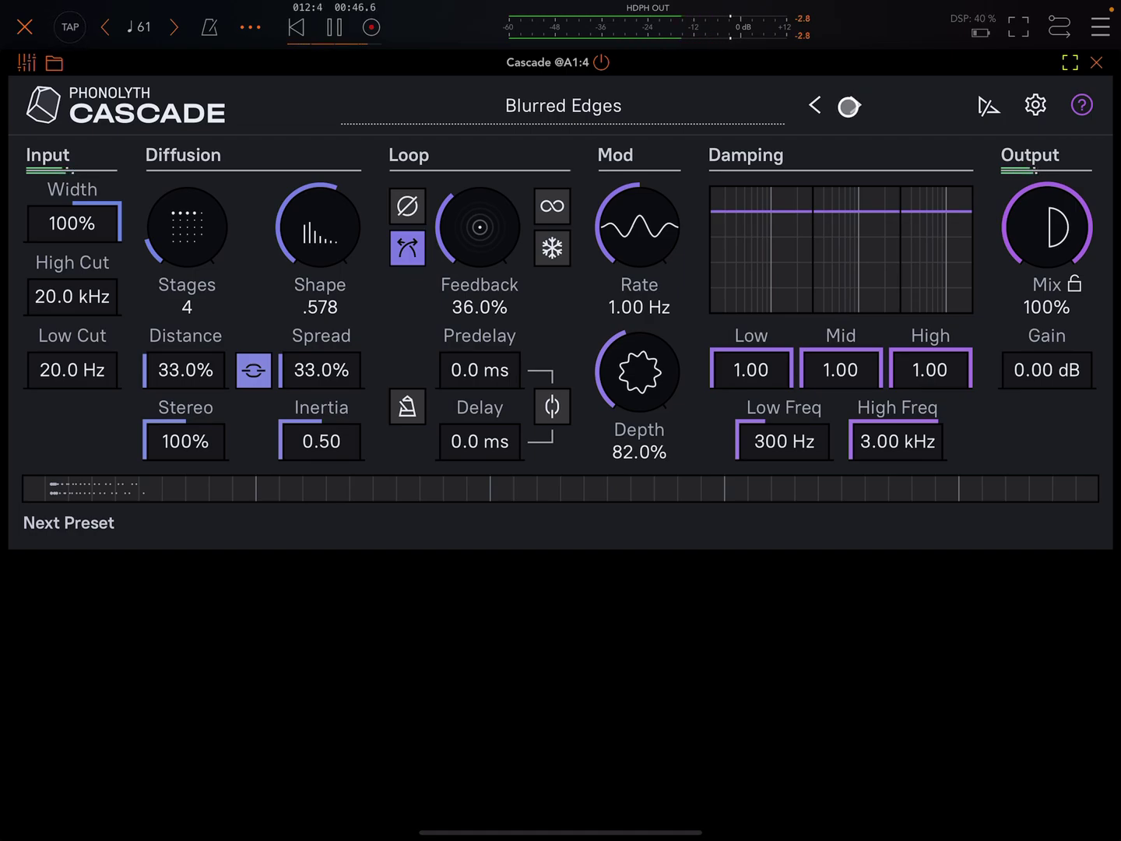
{"action": "left_click", "coordinate": [855, 105]}
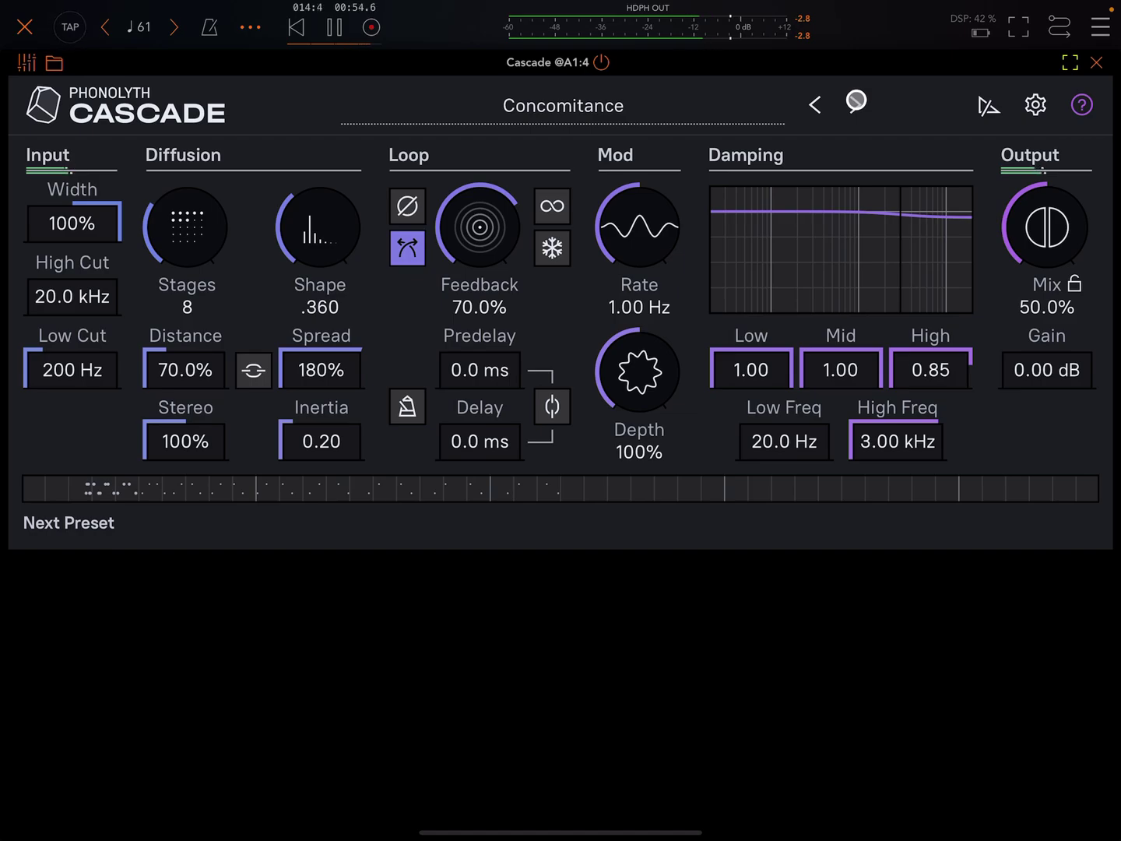
{"action": "left_click", "coordinate": [856, 101]}
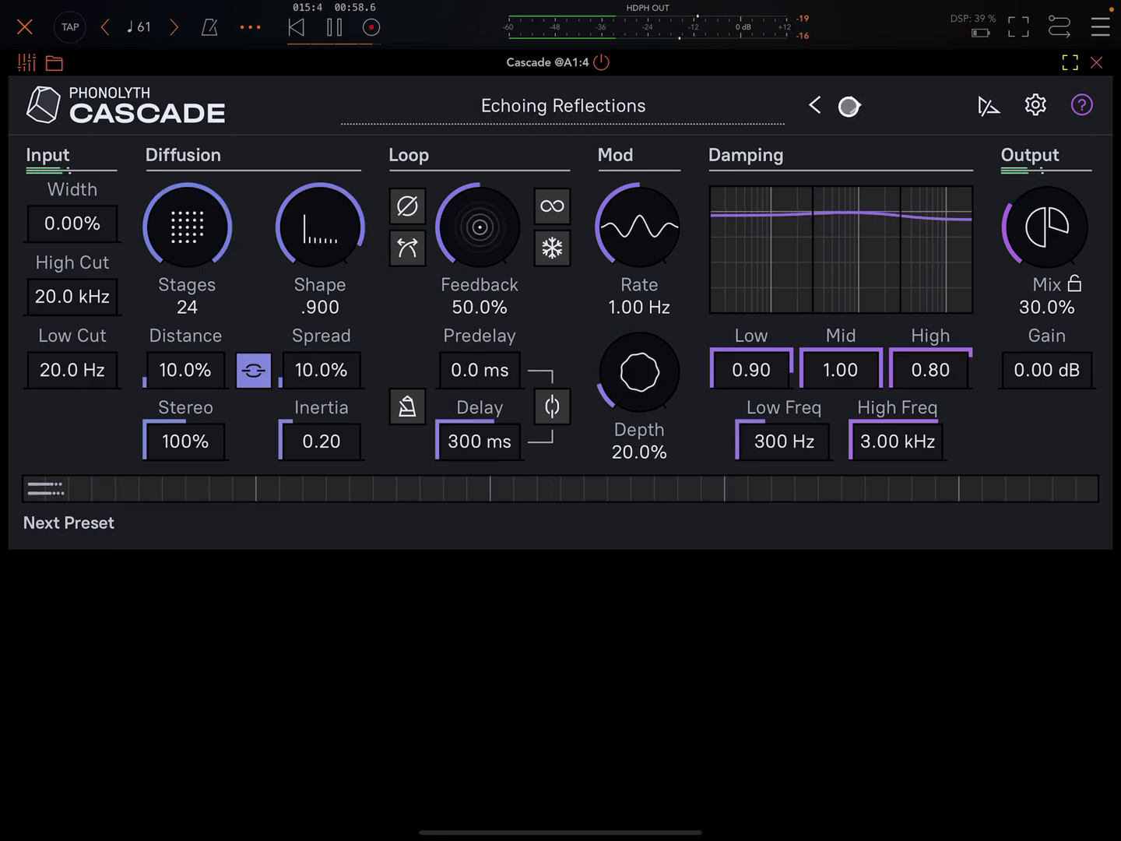
{"action": "left_click", "coordinate": [849, 107]}
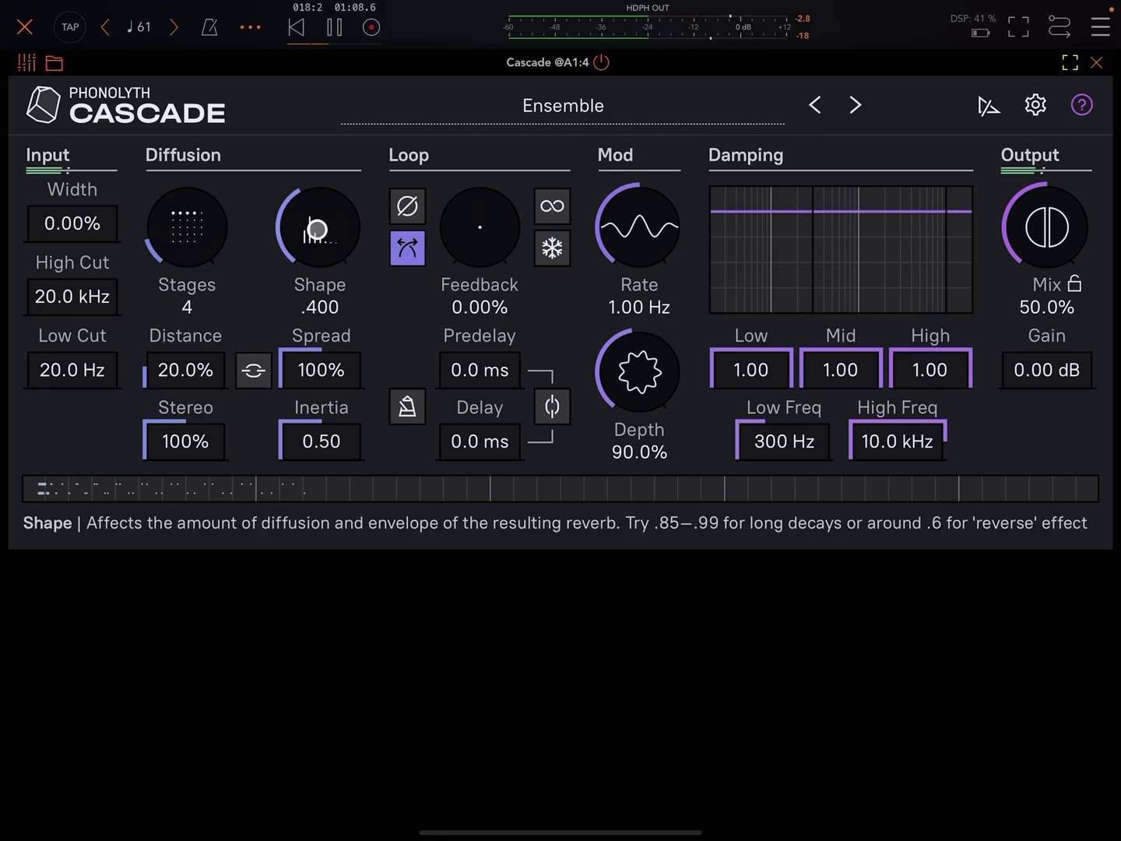
Audition the diffusion Shape up to .966 and Stages from 4 to 24, then lower the shape again.
{"action": "left_click_drag", "start_coordinate": [316, 230], "coordinate": [376, 116]}
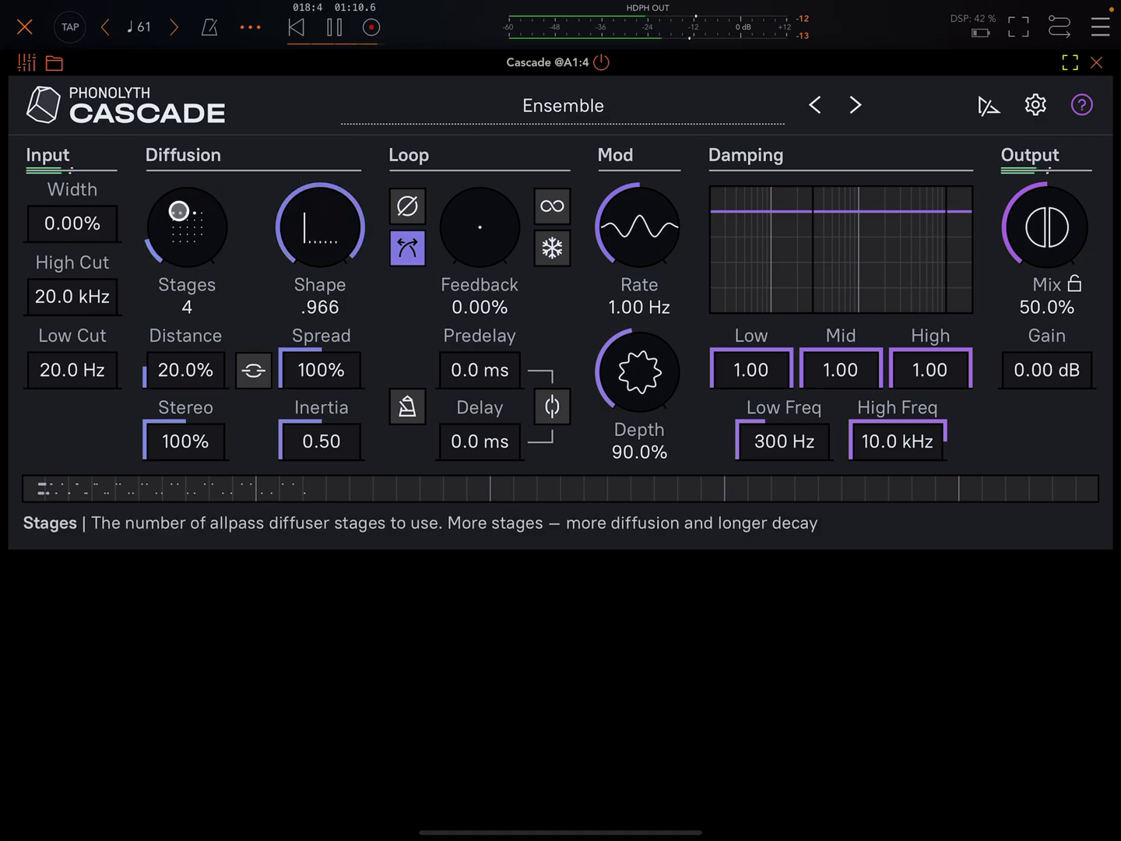
{"action": "left_click_drag", "start_coordinate": [178, 211], "coordinate": [281, 115]}
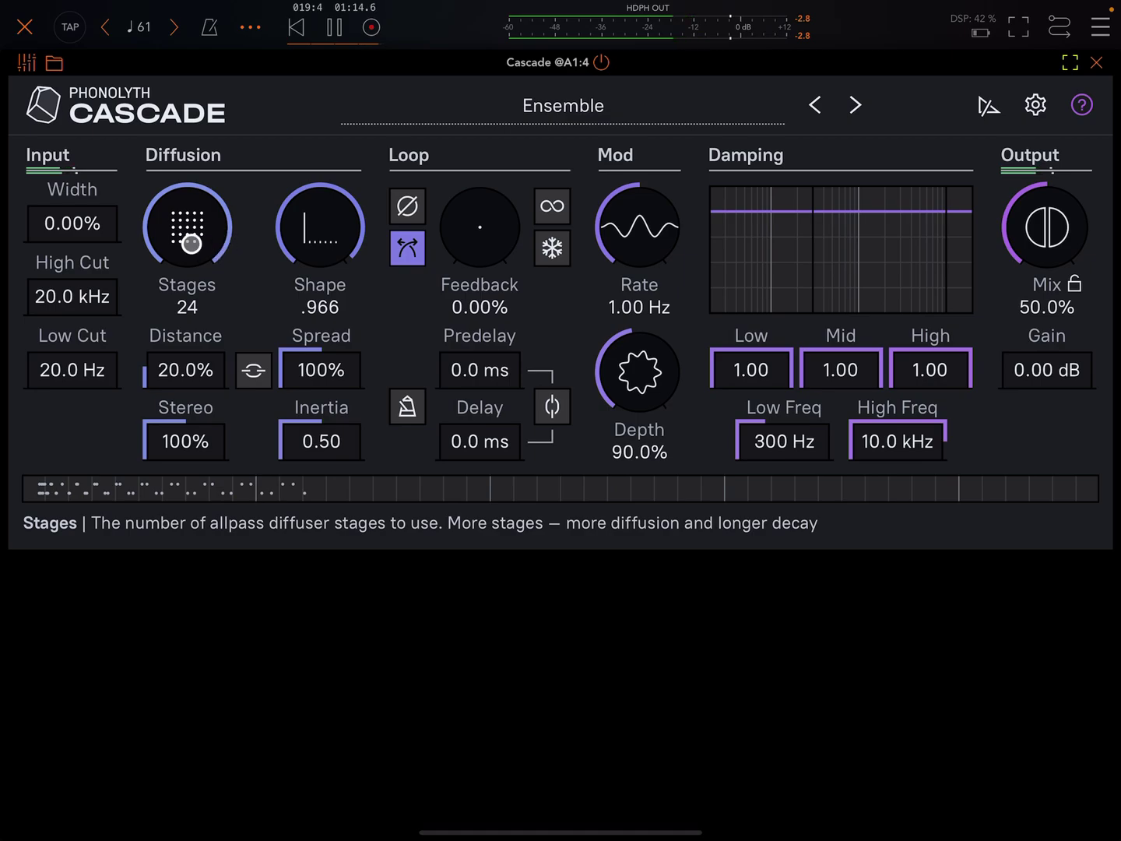
{"action": "mouse_move", "coordinate": [337, 230]}
{"action": "left_mouse_down"}
{"action": "mouse_move", "coordinate": [318, 264]}
{"action": "mouse_move", "coordinate": [359, 231]}
{"action": "left_mouse_up"}
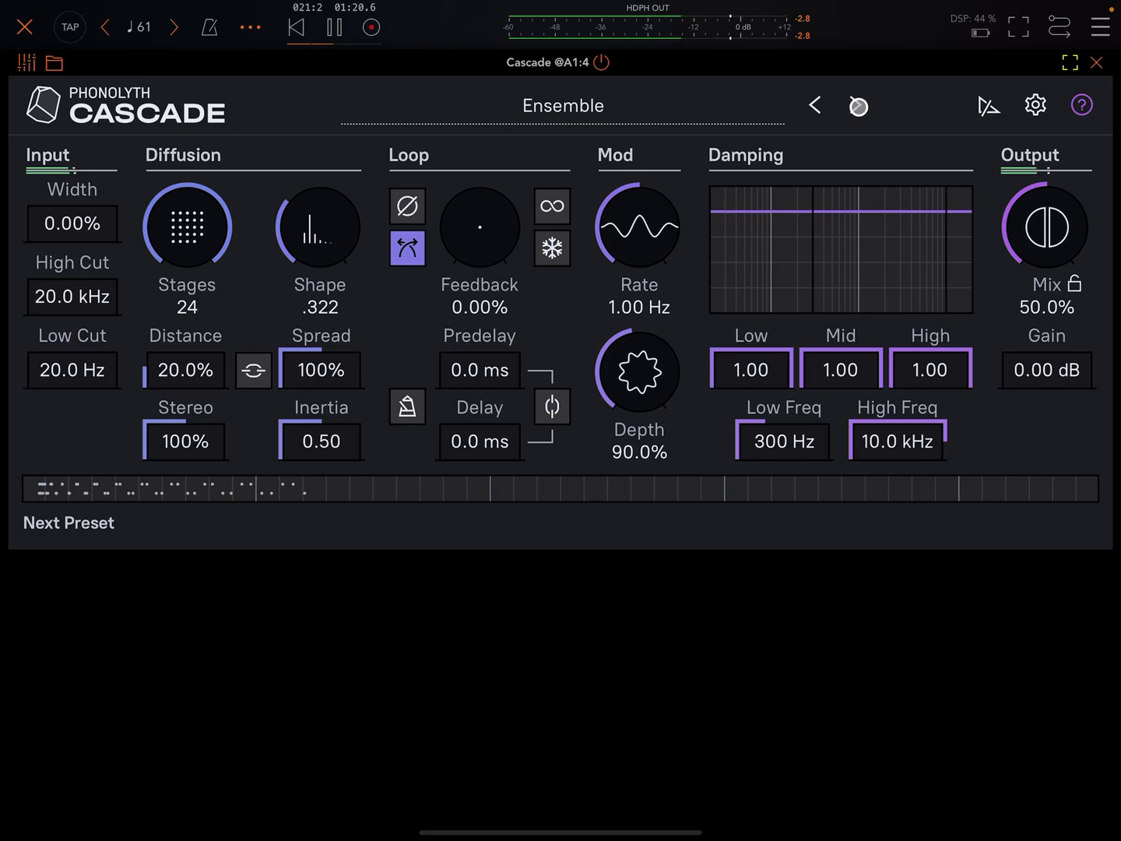
Advance through Evaporating Cloud to Flurry Flange and return to the AUM mixer.
{"action": "left_click", "coordinate": [859, 107]}
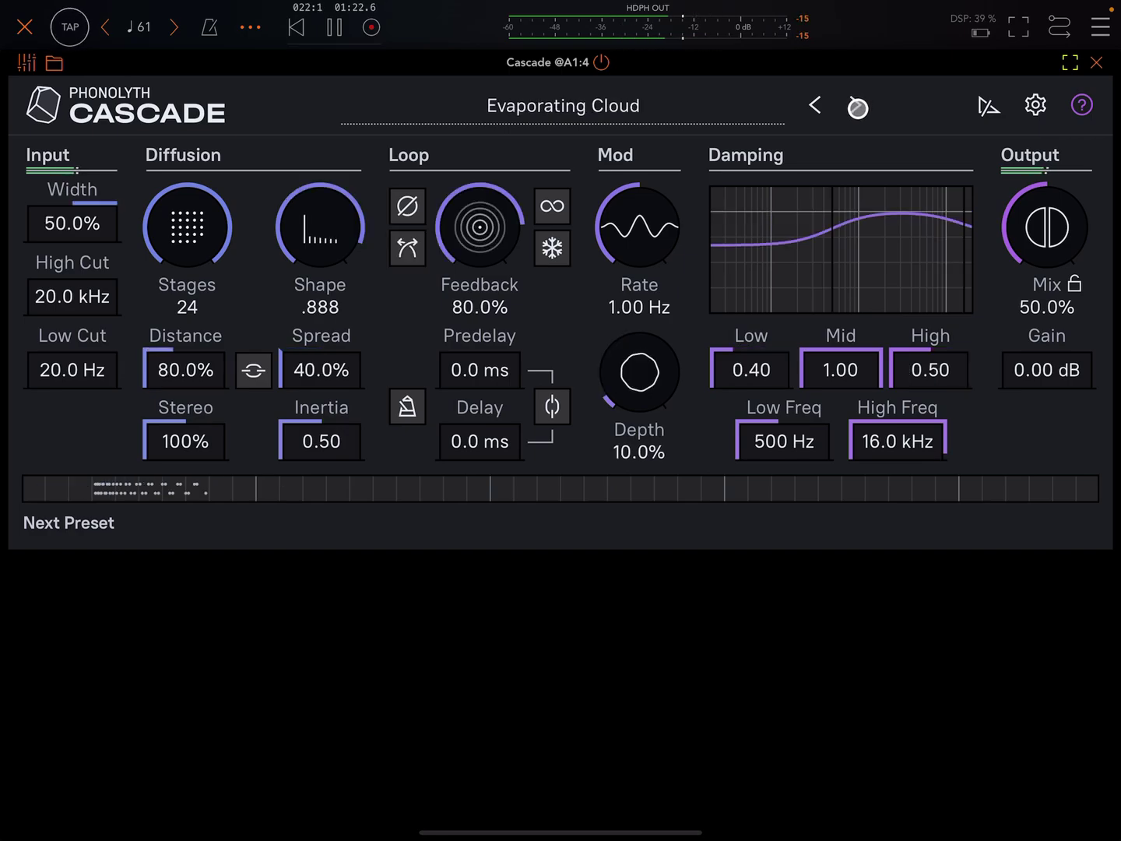
{"action": "left_click", "coordinate": [858, 107]}
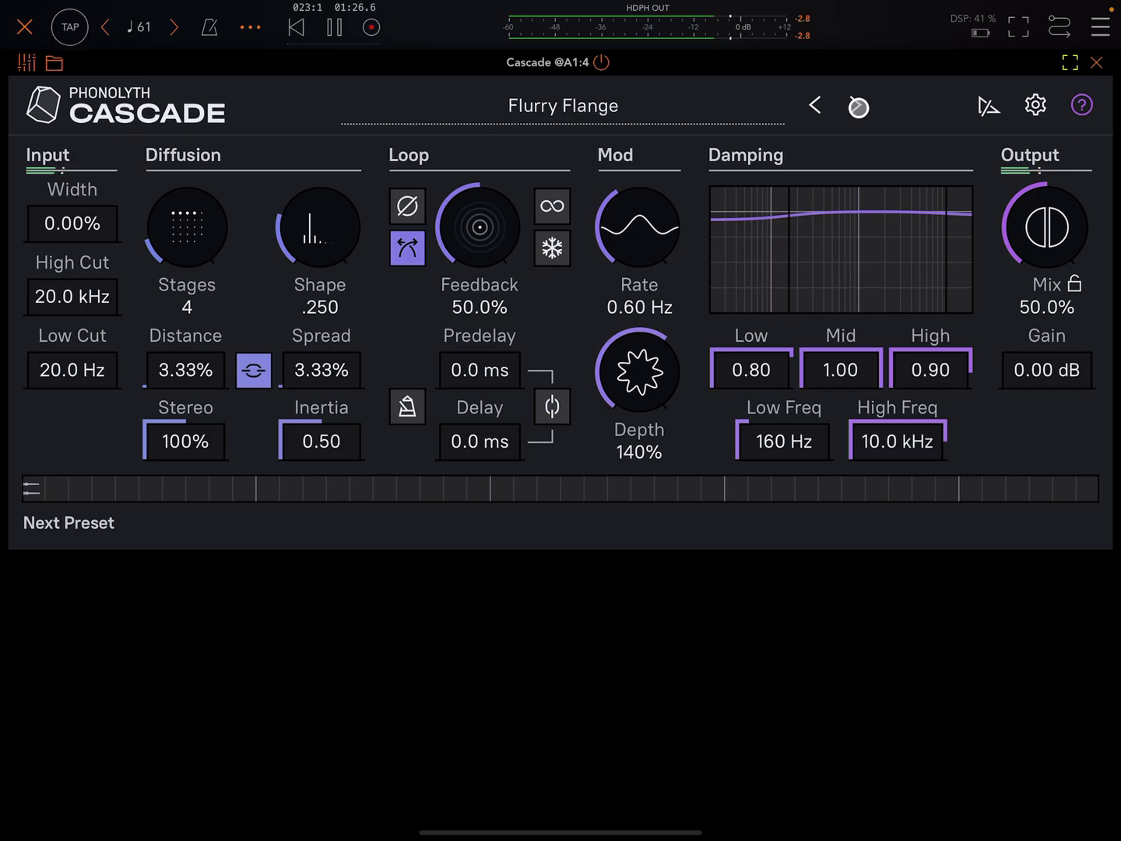
{"action": "left_click", "coordinate": [1095, 61]}
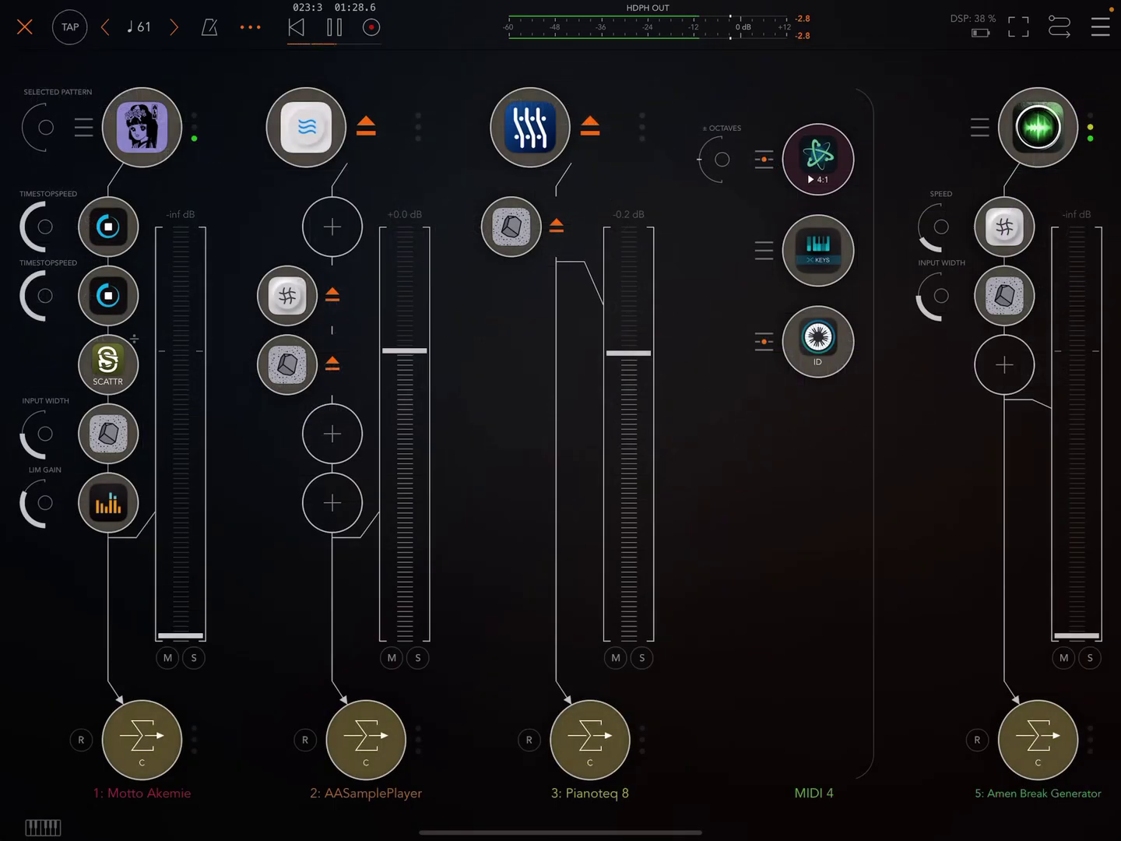
{"action": "scroll", "coordinate": [561, 438], "scroll_direction": "right", "scroll_amount": 8}
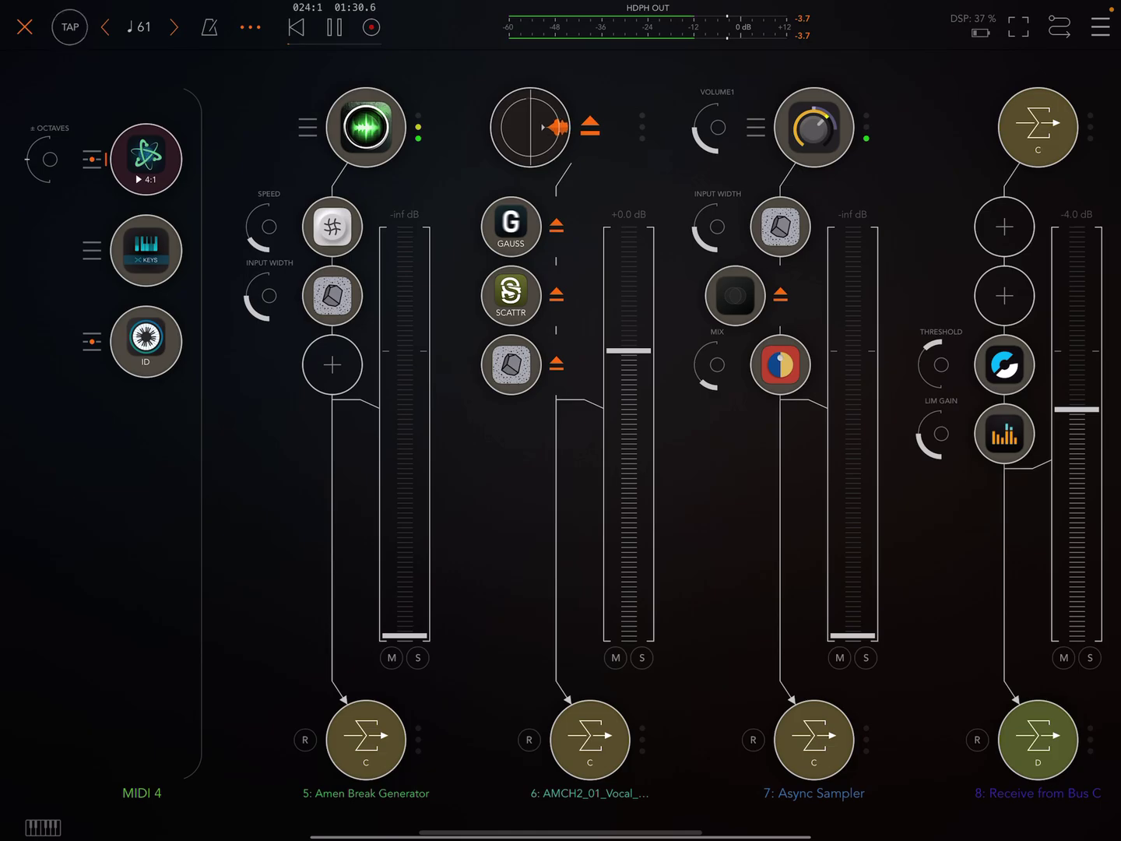
Raise Async Sampler to -0.1 dB, nudge Sampler 1's playback point, and open its Cascade reverb.
{"action": "left_click_drag", "start_coordinate": [852, 635], "coordinate": [852, 352]}
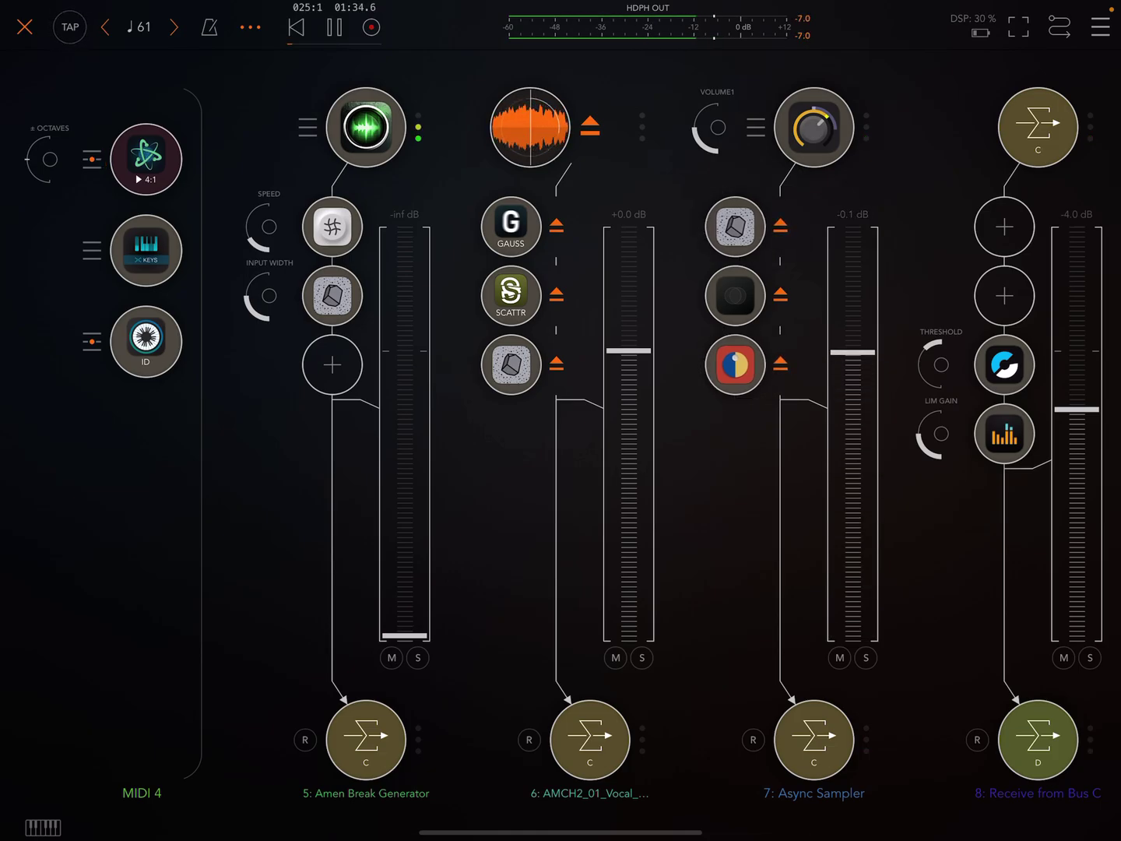
{"action": "left_click", "coordinate": [814, 128]}
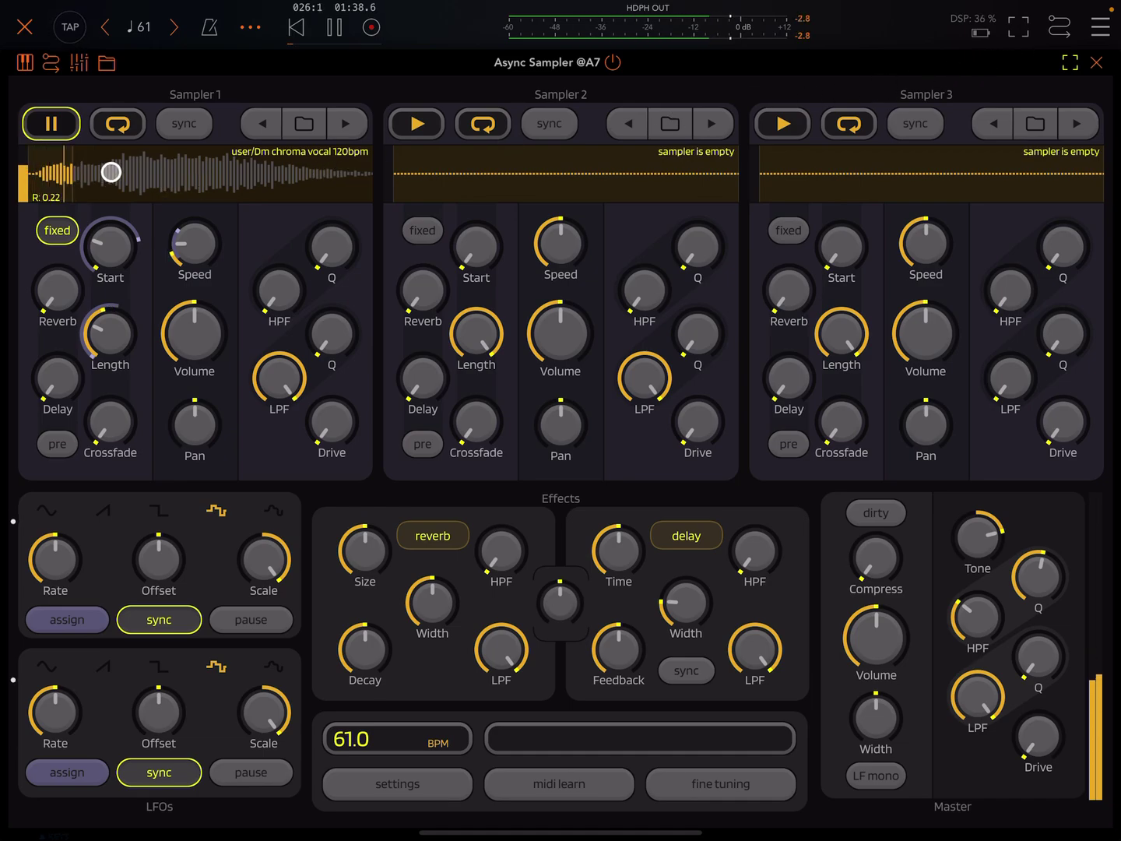
{"action": "left_click_drag", "start_coordinate": [208, 182], "coordinate": [311, 188]}
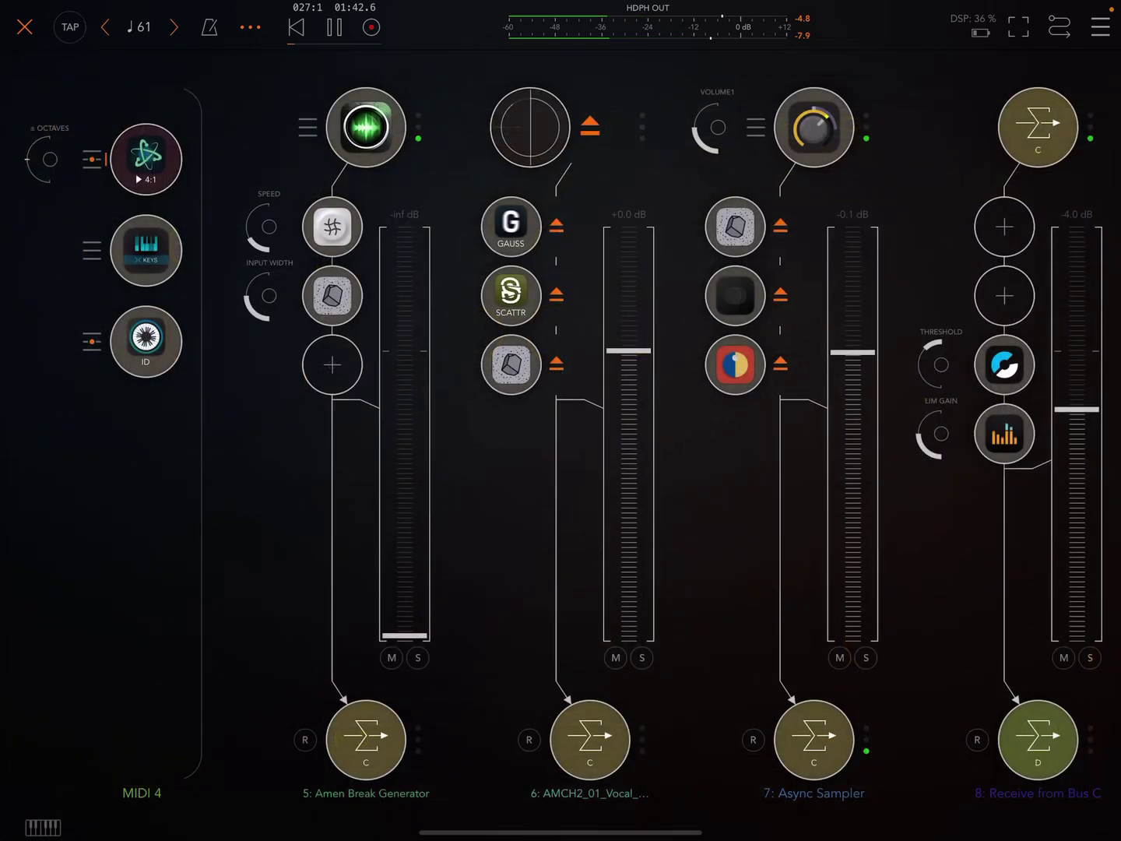
{"action": "left_click", "coordinate": [735, 226]}
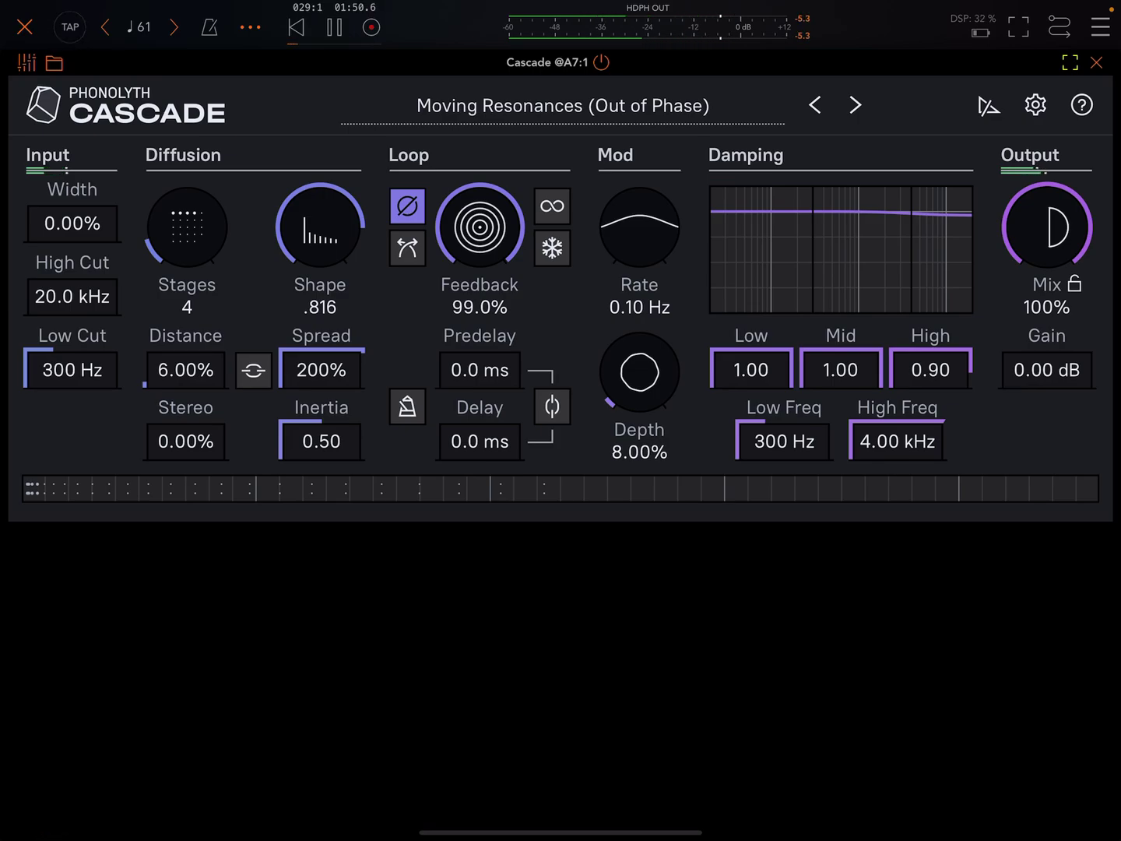
Inspect Panstation2 and Revolv's Visby Parking Garage space on the Async Sampler channel.
{"action": "left_click", "coordinate": [1096, 62]}
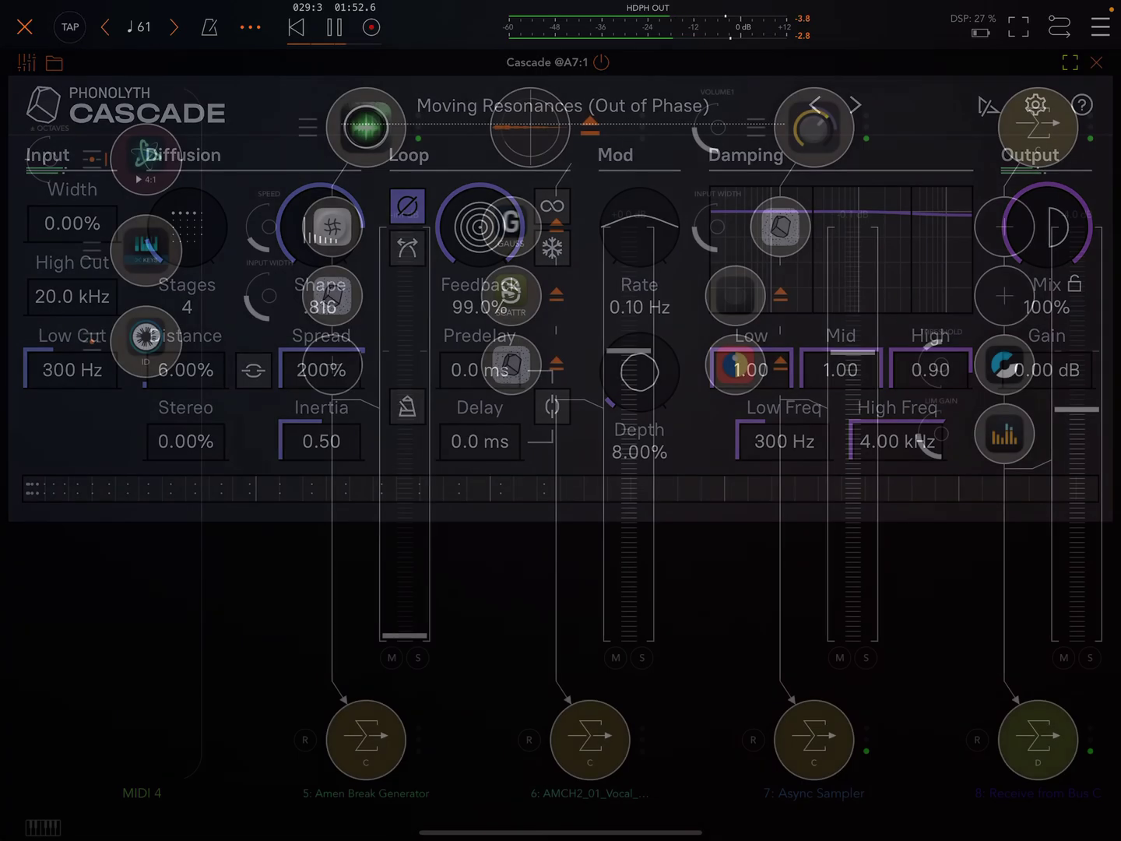
{"action": "left_click", "coordinate": [734, 296]}
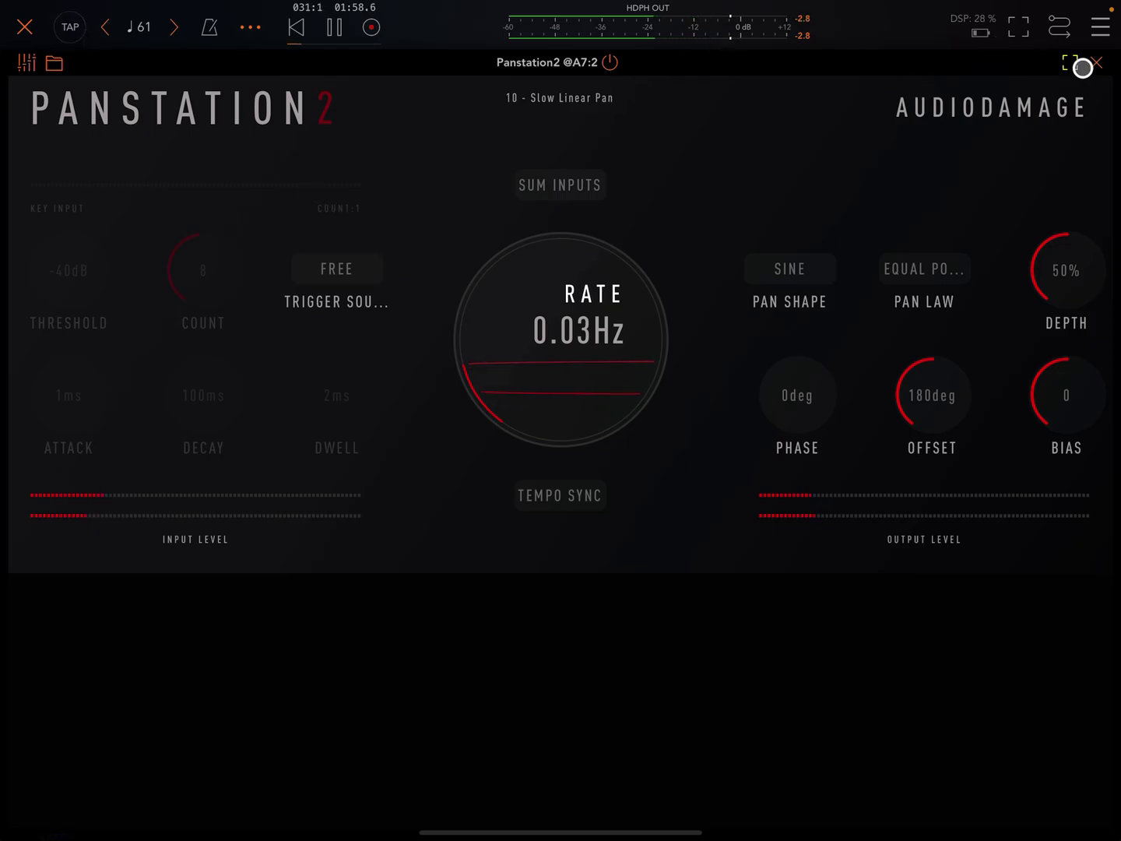
{"action": "left_click", "coordinate": [1096, 61]}
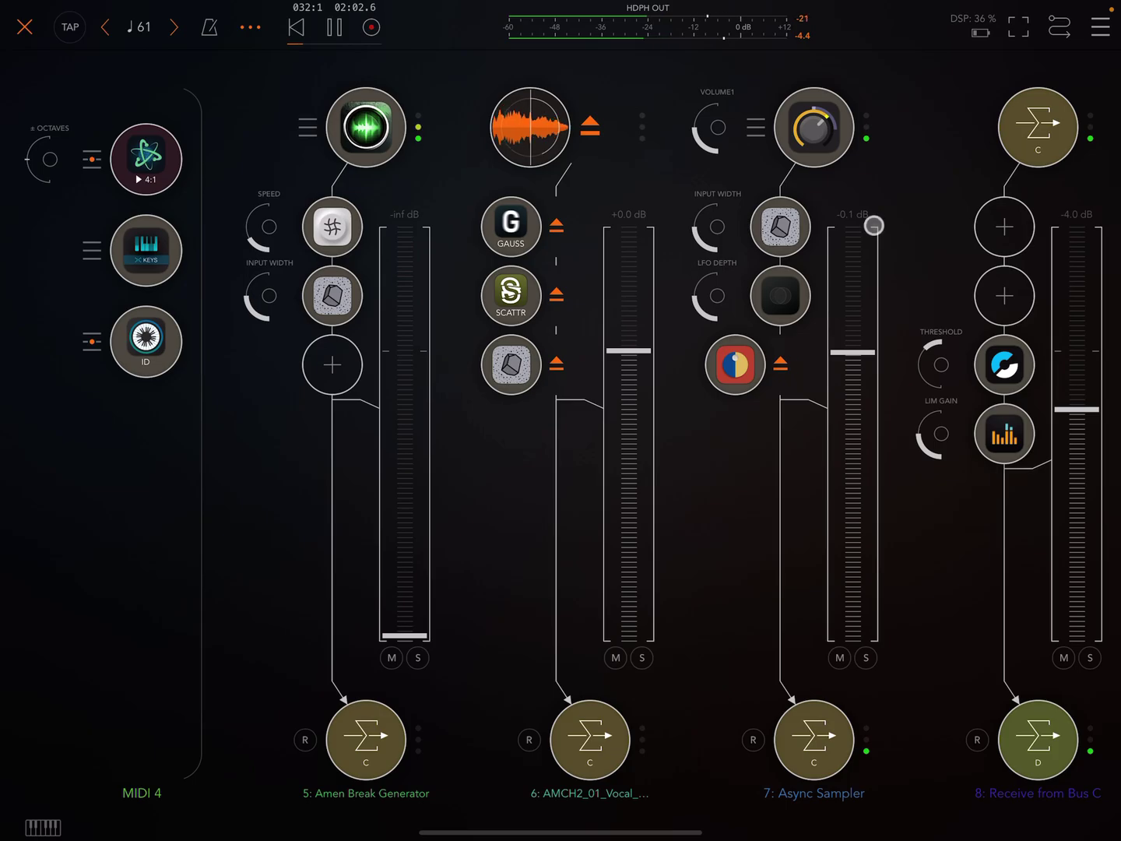
{"action": "left_click", "coordinate": [734, 363]}
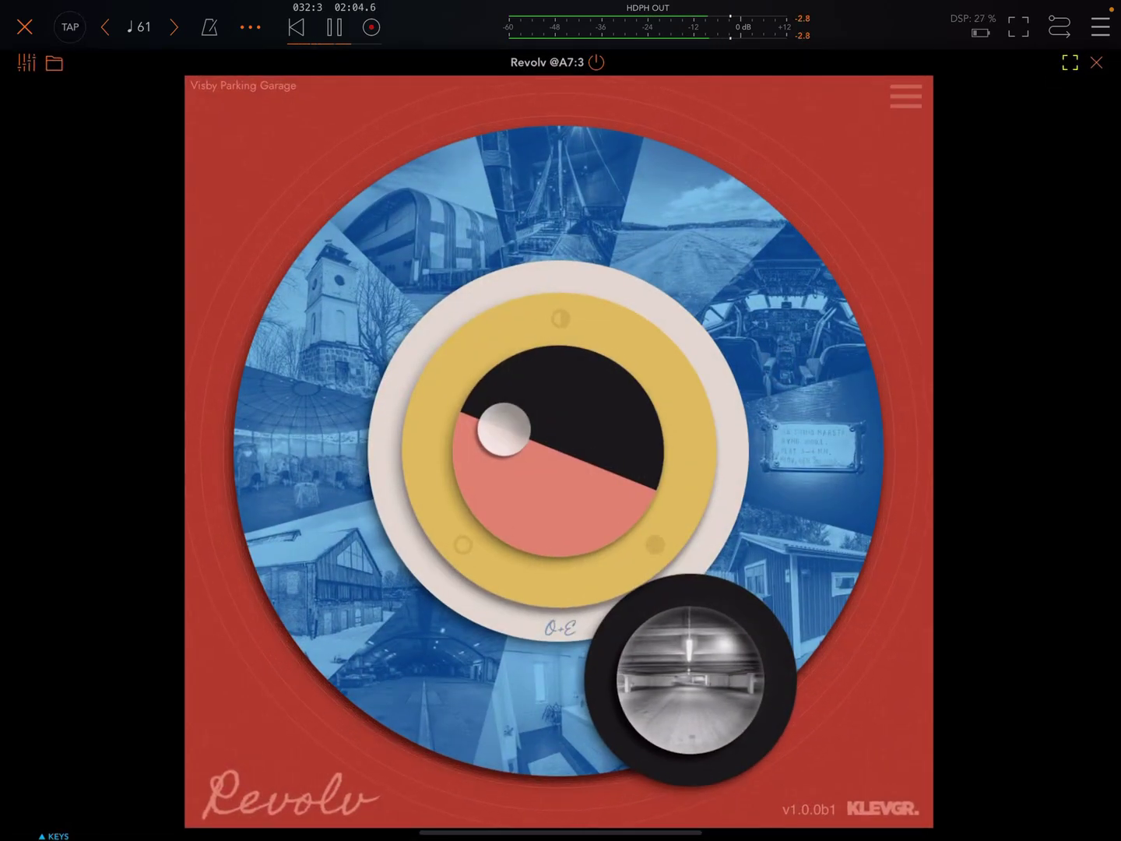
{"action": "left_click_drag", "start_coordinate": [658, 724], "coordinate": [693, 672]}
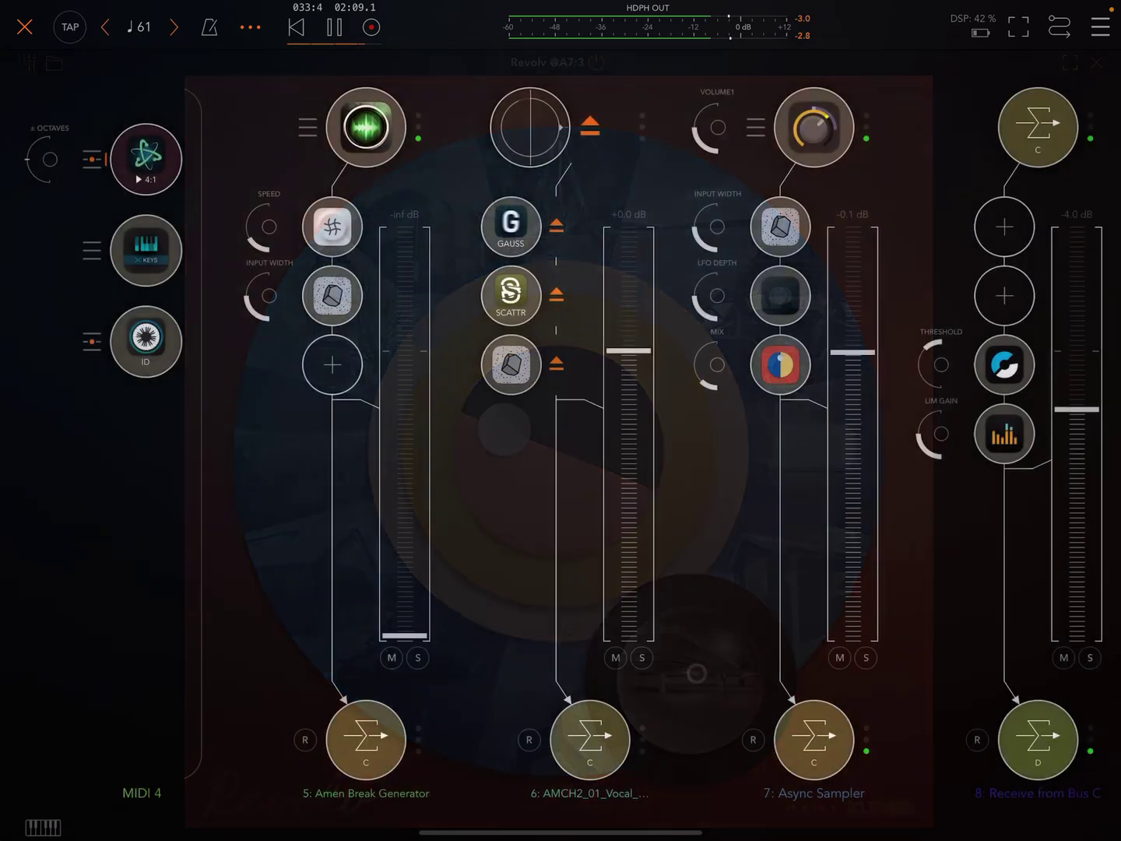
{"action": "left_click", "coordinate": [1096, 63]}
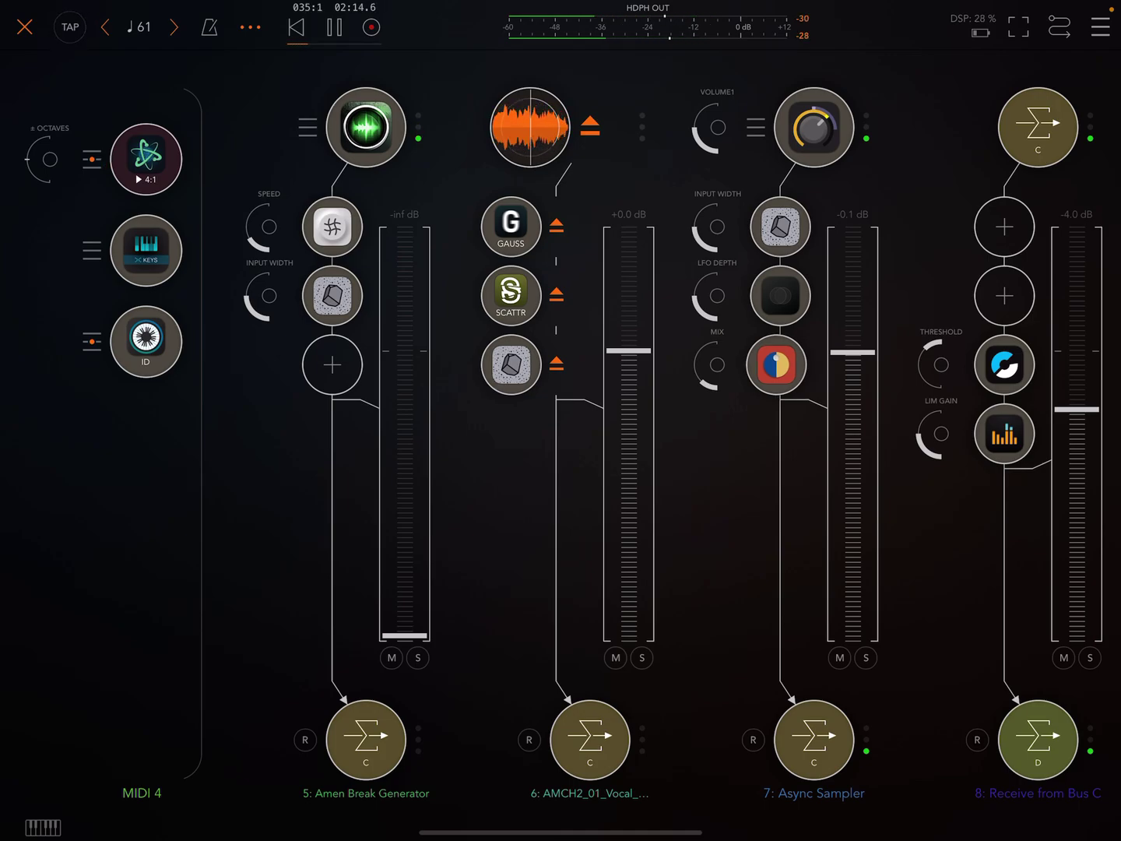
Hide the parameter knobs beside Async Sampler's effect nodes.
{"action": "left_click_drag", "start_coordinate": [779, 364], "coordinate": [727, 364]}
{"action": "left_click_drag", "start_coordinate": [779, 295], "coordinate": [727, 295]}
Silence the Async Sampler channel and bring Motto Akemie up to -0.2 dB.
{"action": "left_click_drag", "start_coordinate": [780, 227], "coordinate": [736, 226]}
{"action": "left_click_drag", "start_coordinate": [852, 351], "coordinate": [852, 634]}
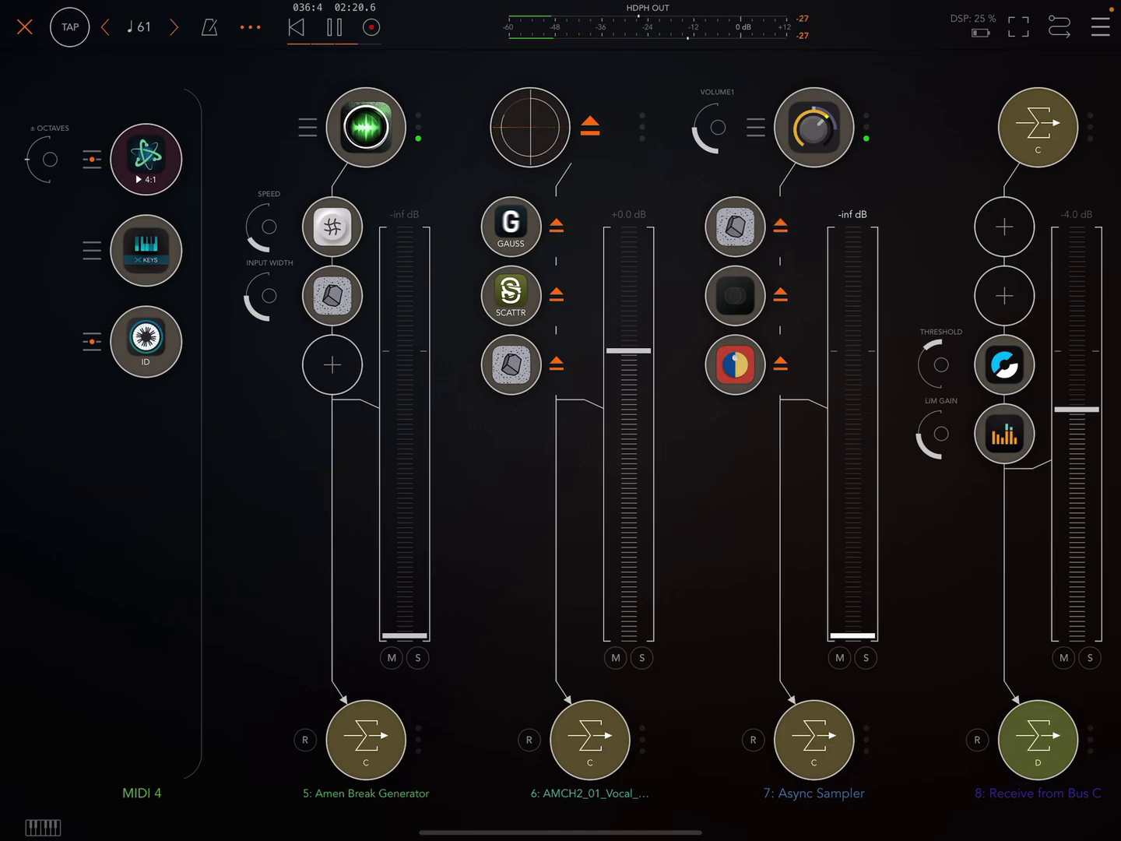
{"action": "scroll", "coordinate": [560, 438], "scroll_direction": "left", "scroll_amount": 10}
{"action": "left_click_drag", "start_coordinate": [181, 636], "coordinate": [180, 354]}
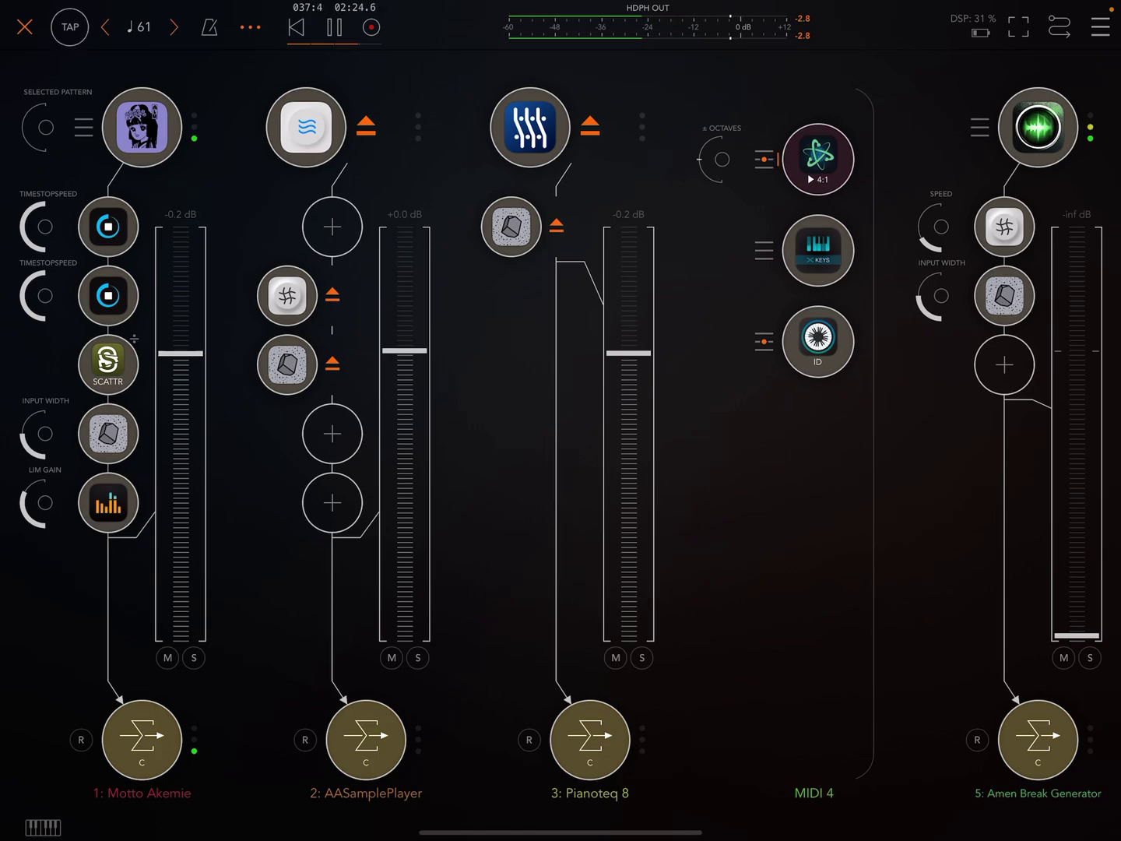
Hide the knobs beside Motto Akemie's effects and open its gate sequencer.
{"action": "left_click_drag", "start_coordinate": [108, 433], "coordinate": [62, 433]}
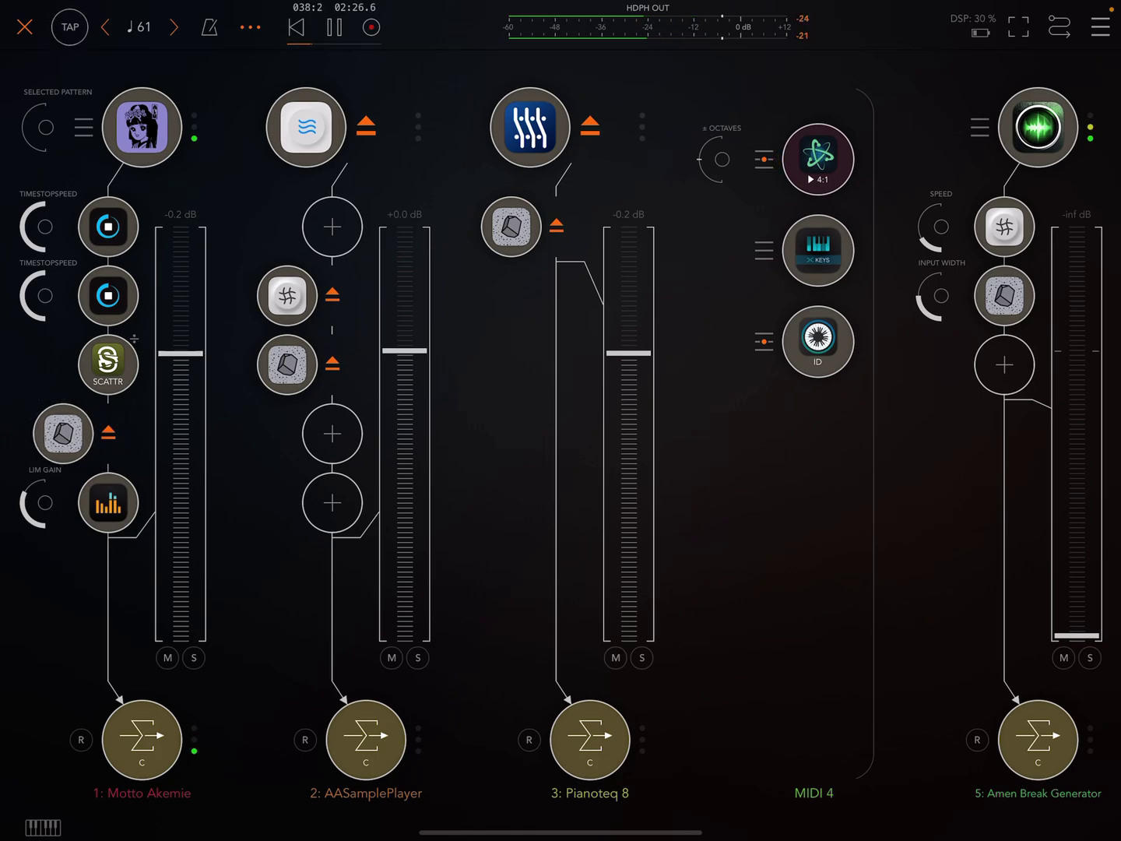
{"action": "left_click_drag", "start_coordinate": [107, 227], "coordinate": [61, 226]}
{"action": "left_click_drag", "start_coordinate": [107, 295], "coordinate": [60, 295]}
{"action": "left_click_drag", "start_coordinate": [108, 363], "coordinate": [62, 363]}
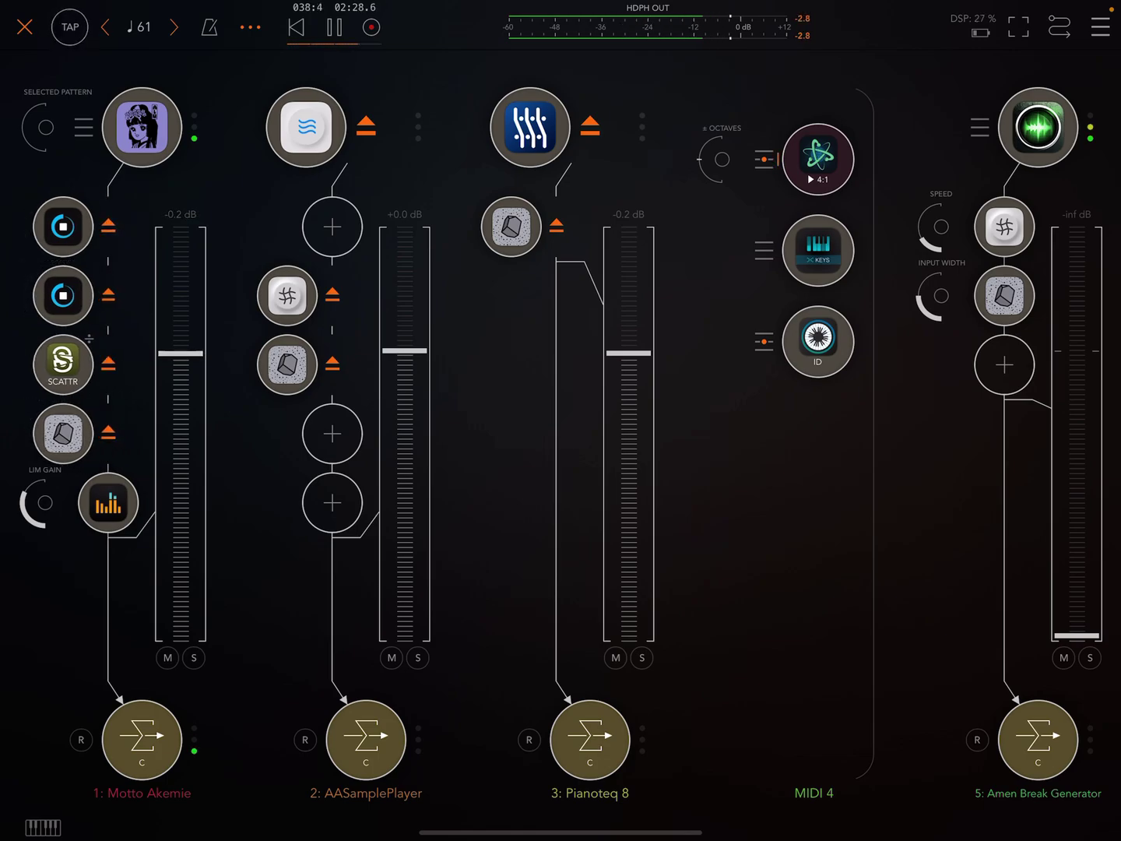
{"action": "left_click", "coordinate": [61, 362]}
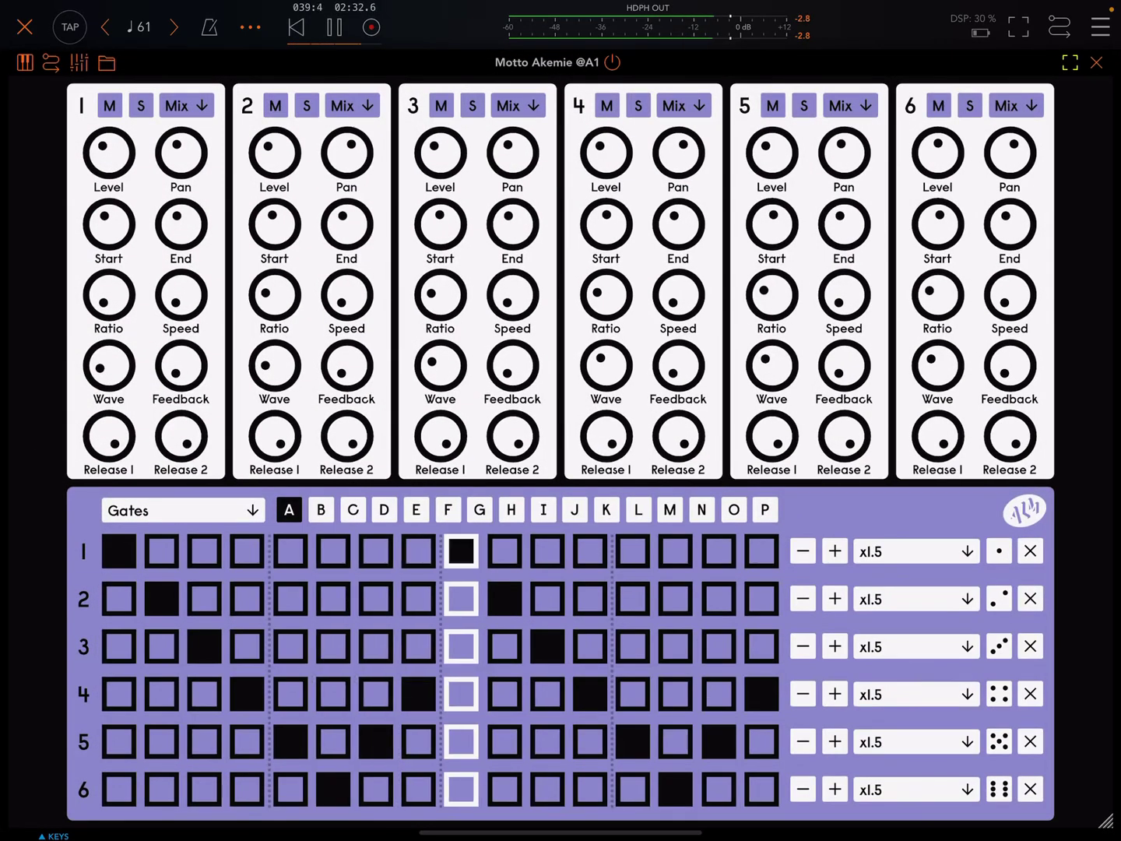
Inspect both Slow Machine effects on channel 1, exposing their speed controls.
{"action": "left_click", "coordinate": [1096, 63]}
{"action": "left_click_drag", "start_coordinate": [63, 226], "coordinate": [108, 226]}
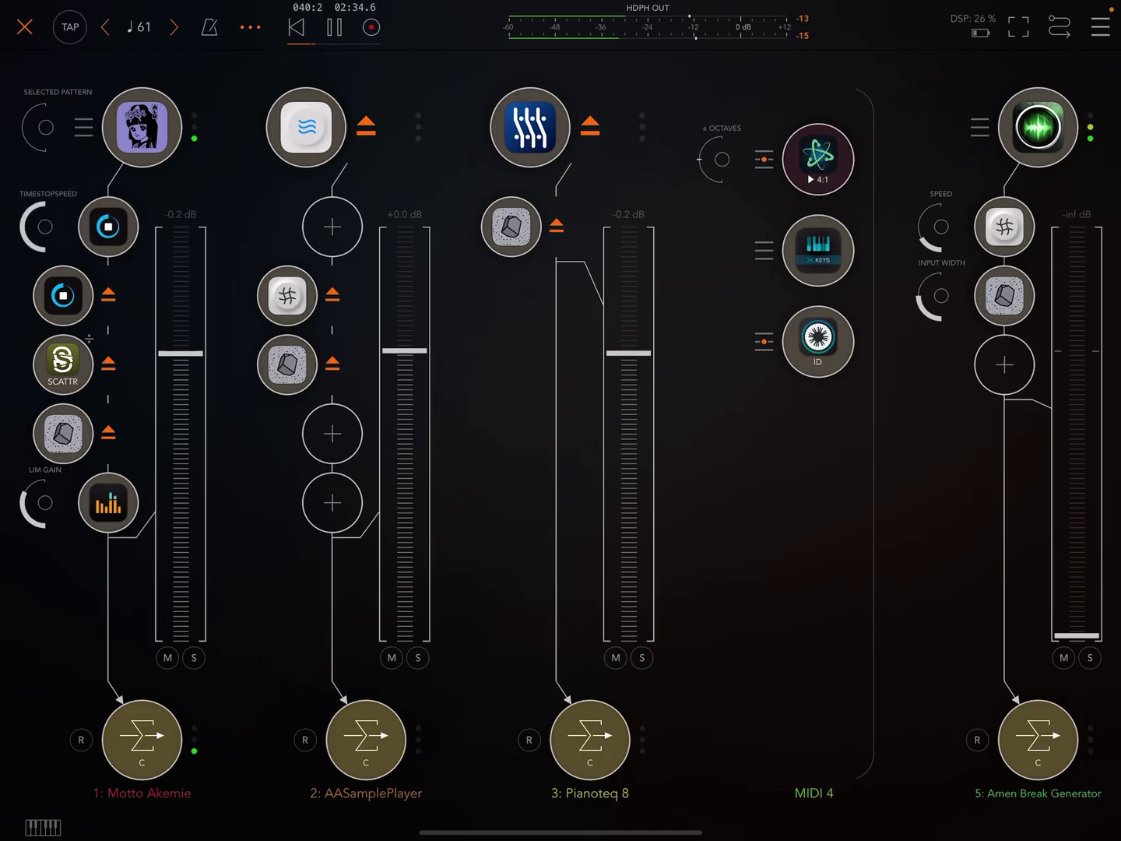
{"action": "left_click", "coordinate": [108, 226]}
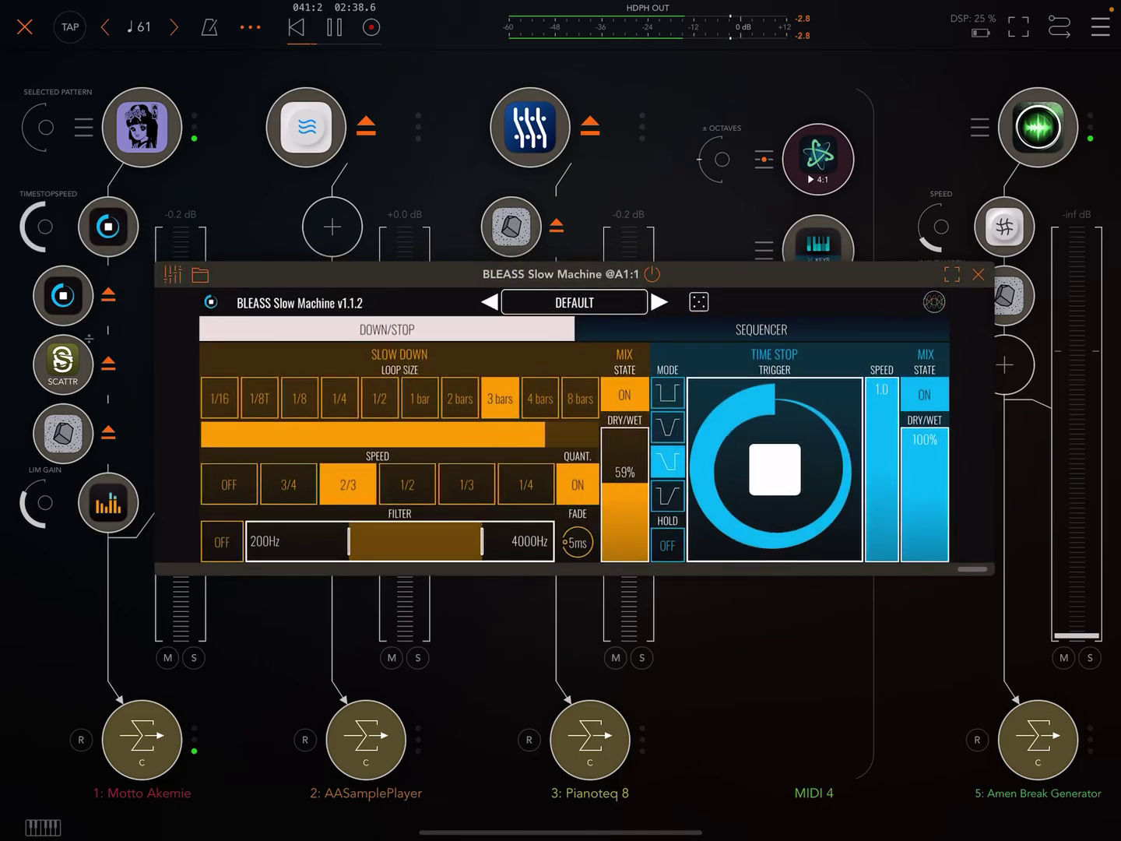
{"action": "left_click", "coordinate": [979, 274]}
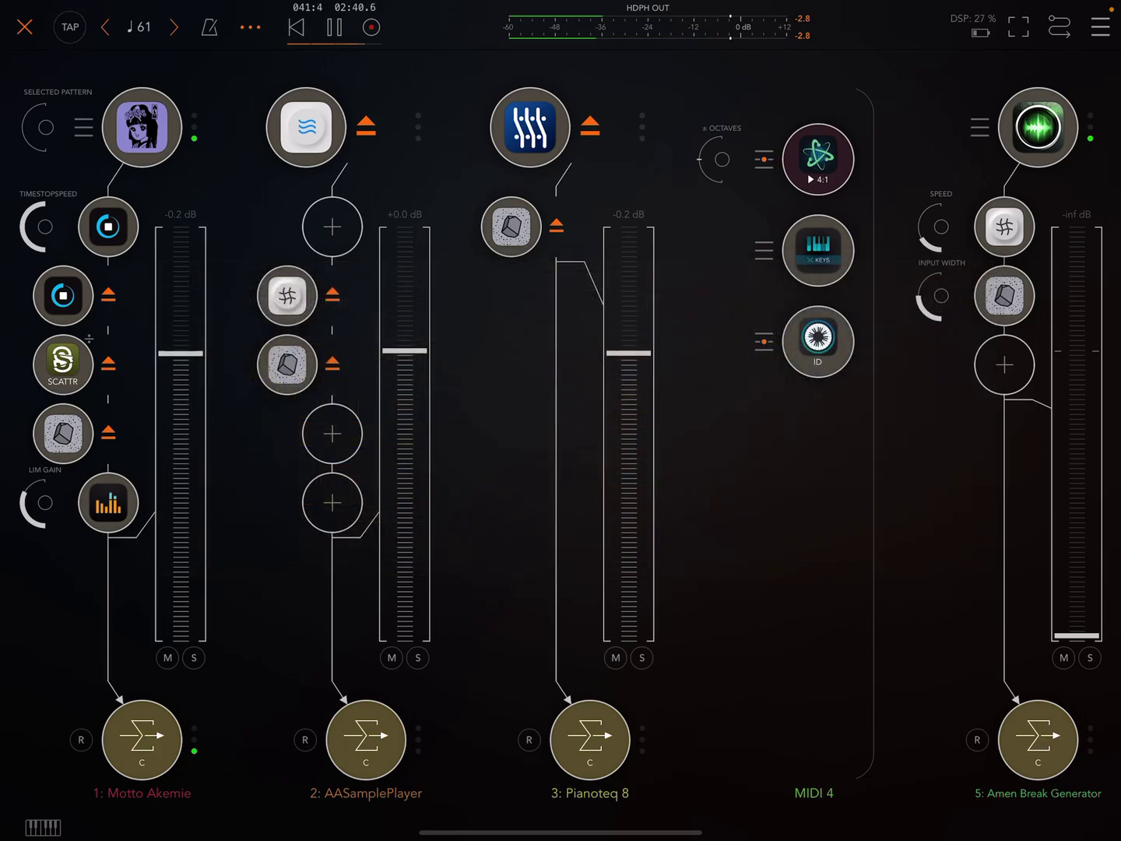
{"action": "left_click_drag", "start_coordinate": [63, 295], "coordinate": [108, 295]}
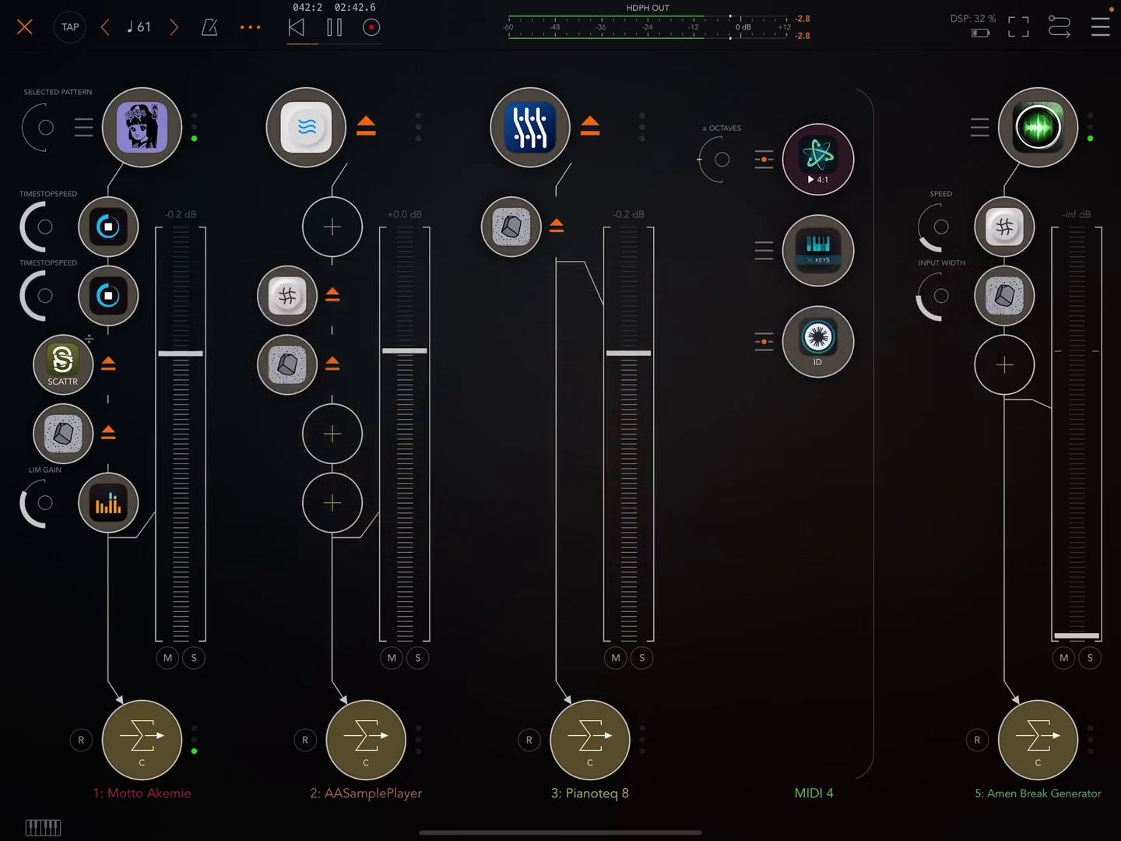
{"action": "left_click", "coordinate": [109, 295]}
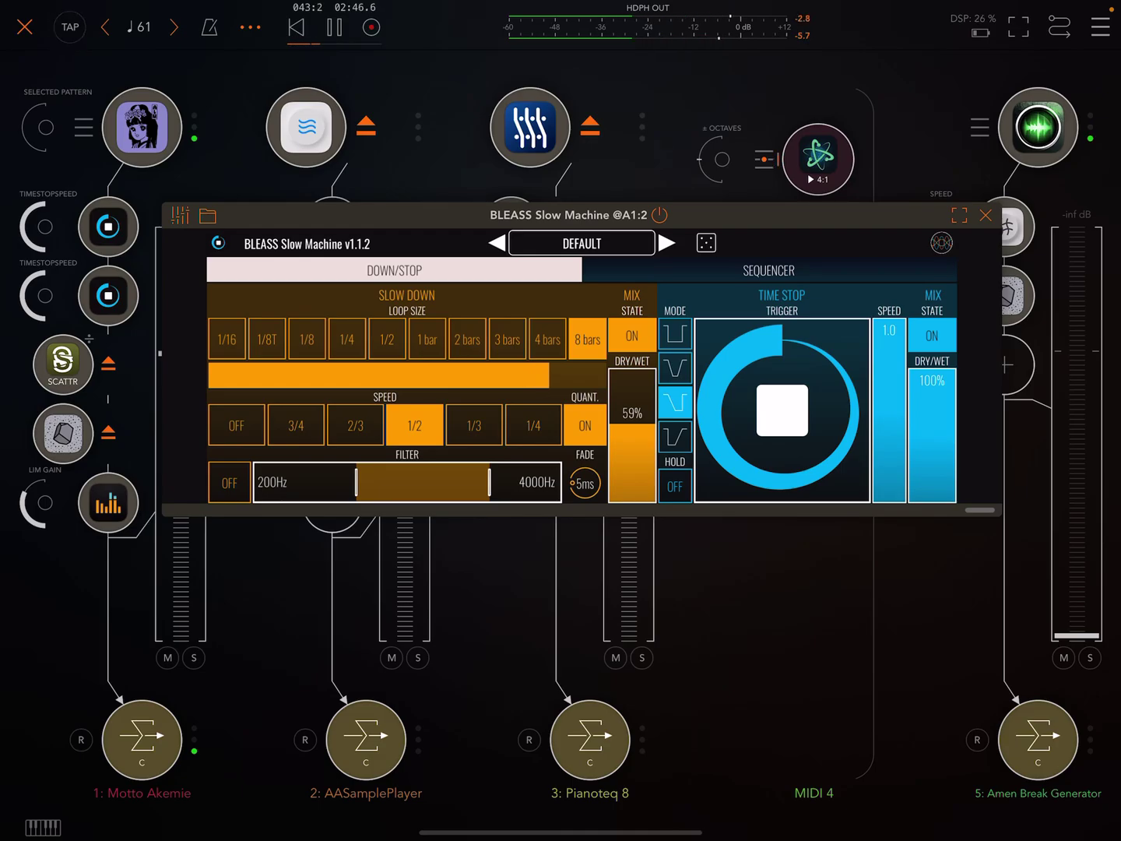
{"action": "left_click", "coordinate": [985, 214]}
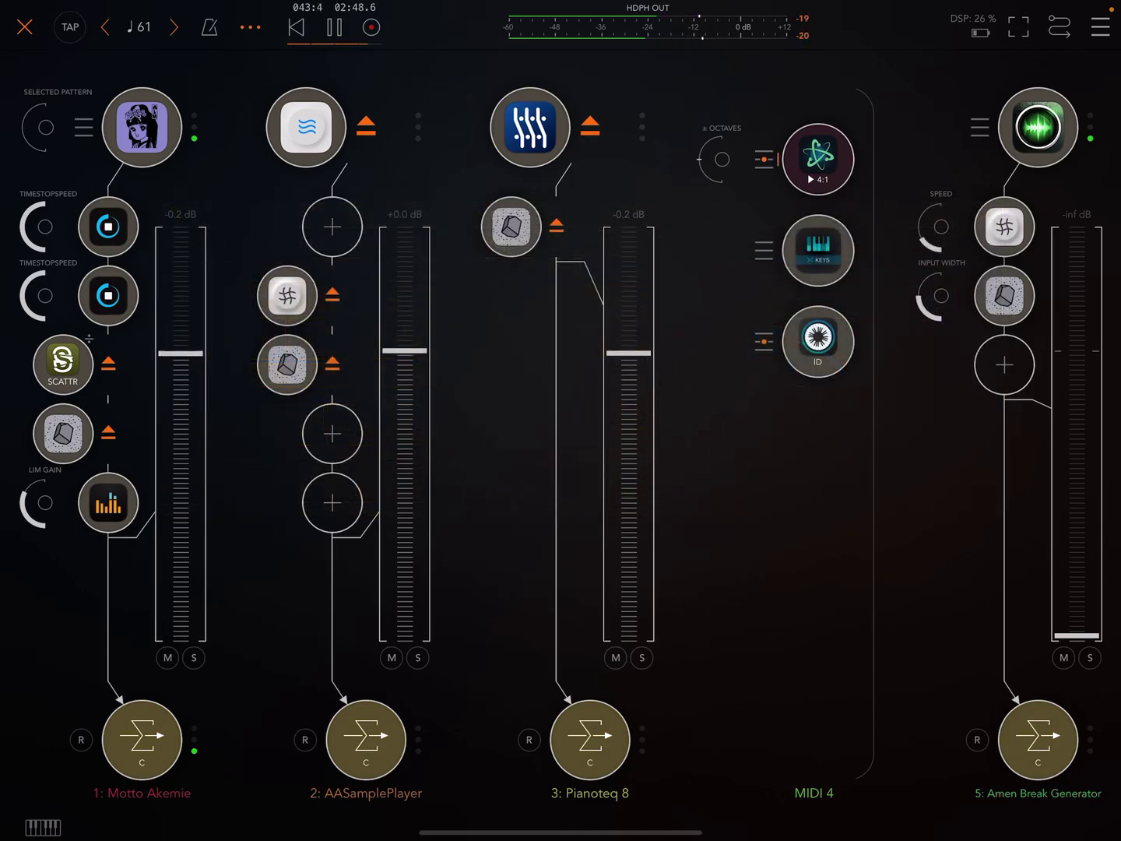
View the Scatterbrain audio splitter, then open channel 1's Cascade reverb.
{"action": "left_click", "coordinate": [64, 362]}
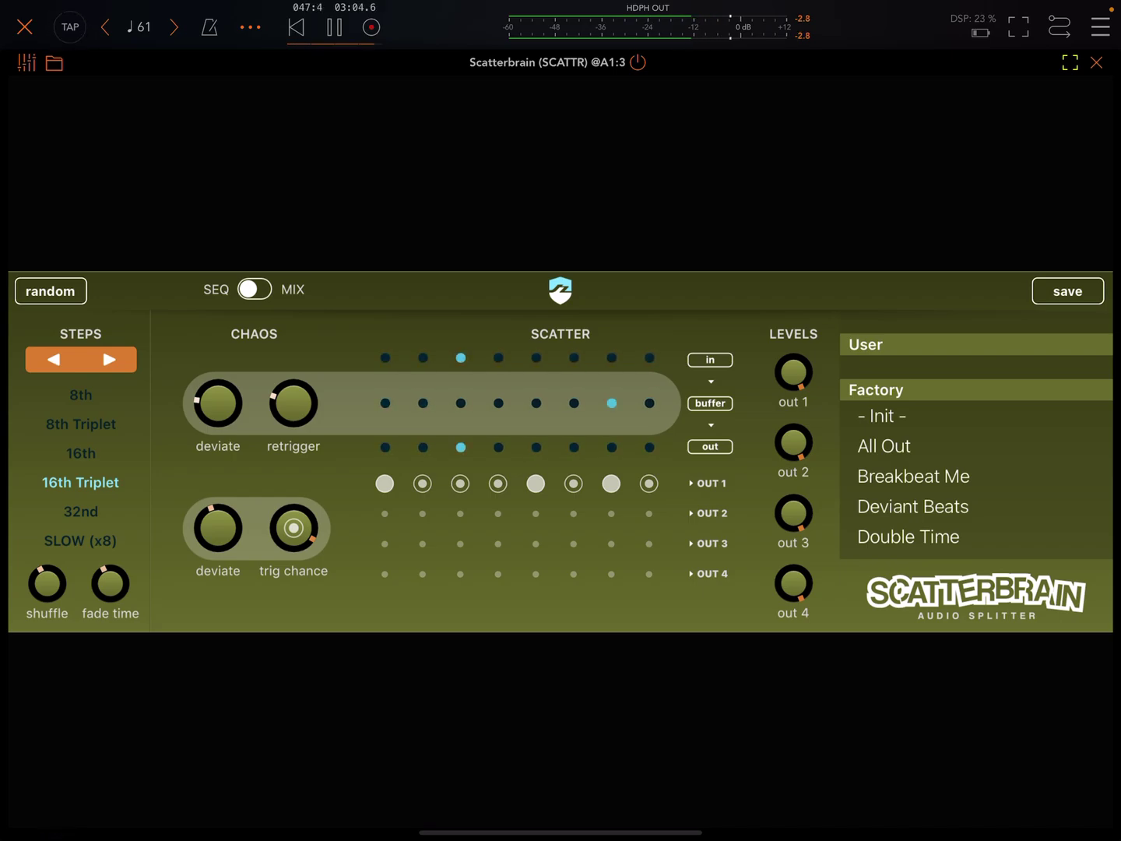
{"action": "left_click", "coordinate": [1096, 62]}
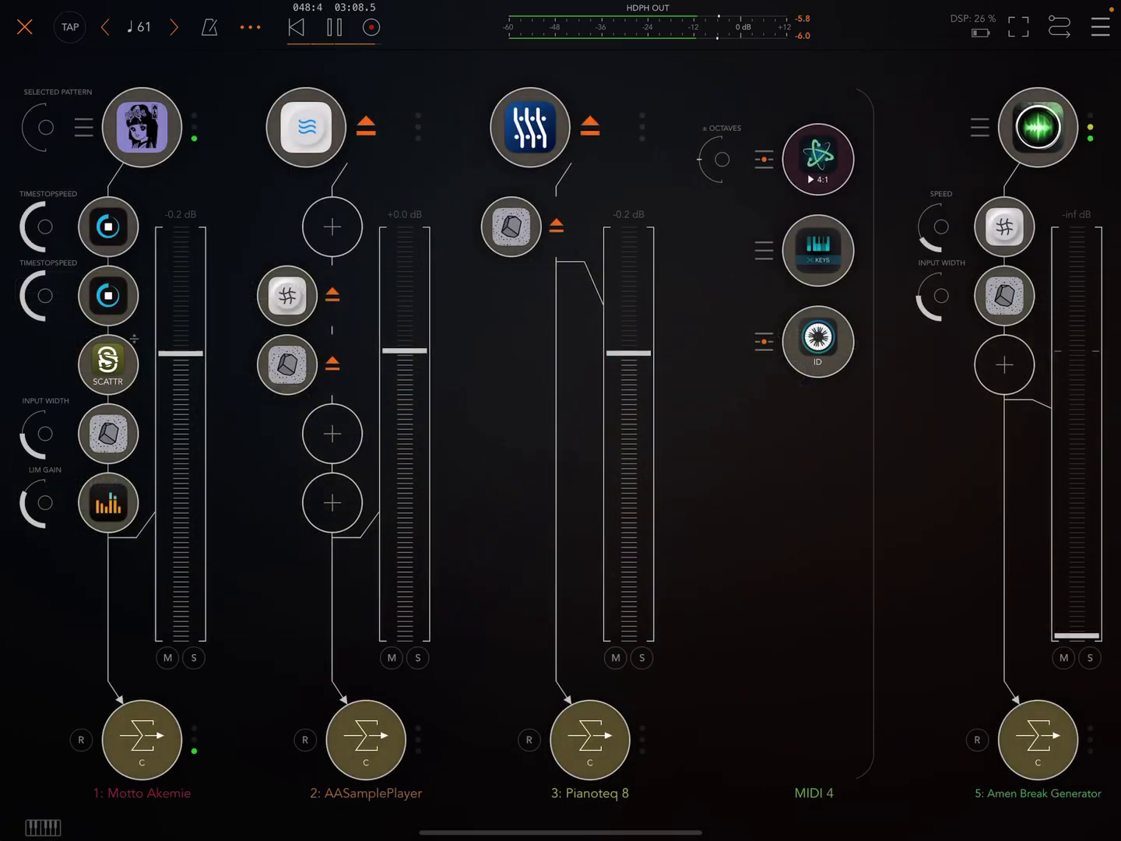
{"action": "left_click", "coordinate": [108, 433]}
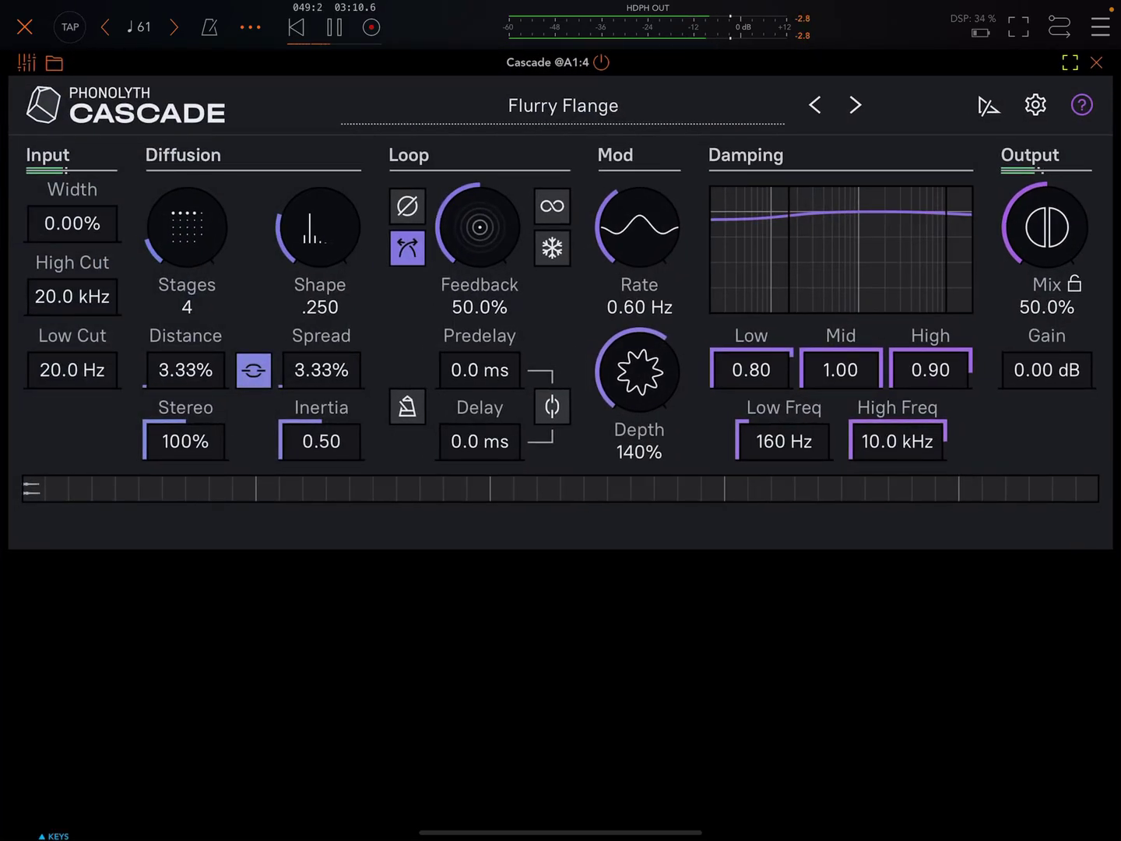
Load the Fluttering Flow preset: 5 stages, 60% feedback, 0.30 Hz rate, 60% depth.
{"action": "left_click", "coordinate": [856, 106]}
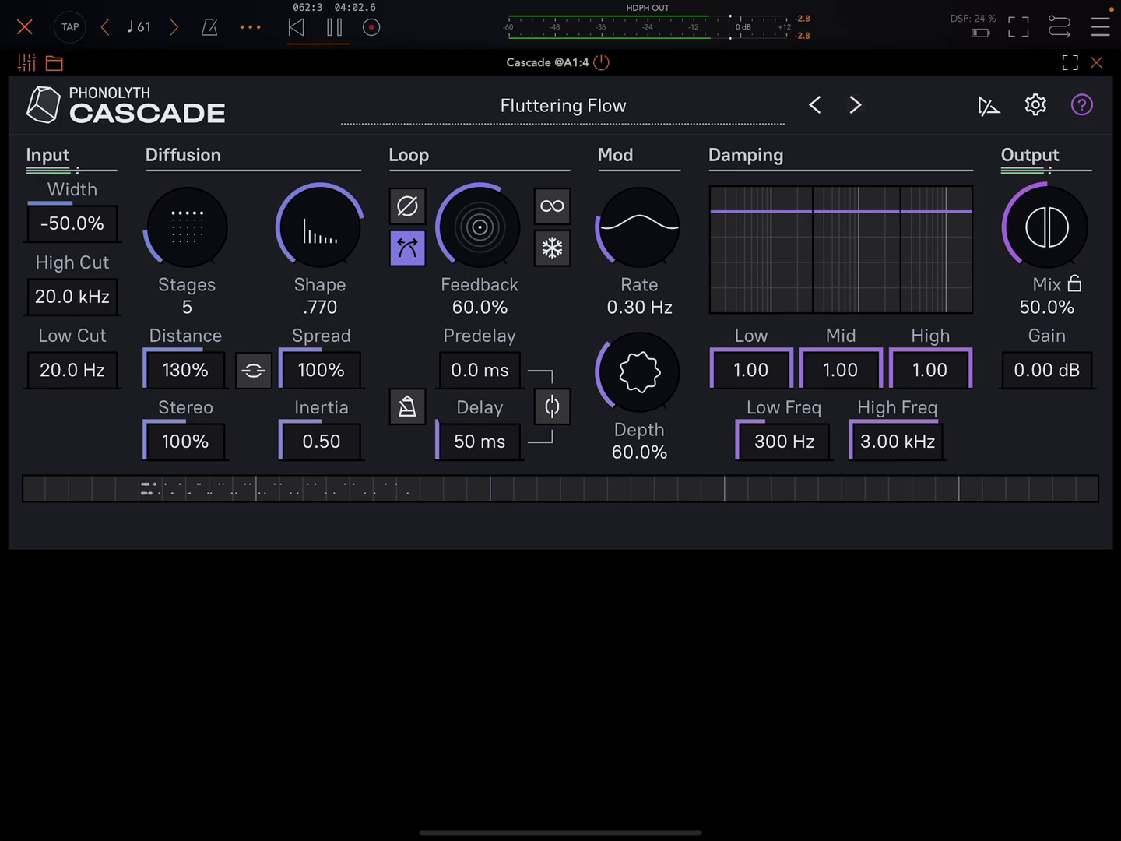
Audition Fuzzy Replica, Glacial Build, Hazy Delay and High-Mid Flutter in turn.
{"action": "left_click", "coordinate": [857, 105]}
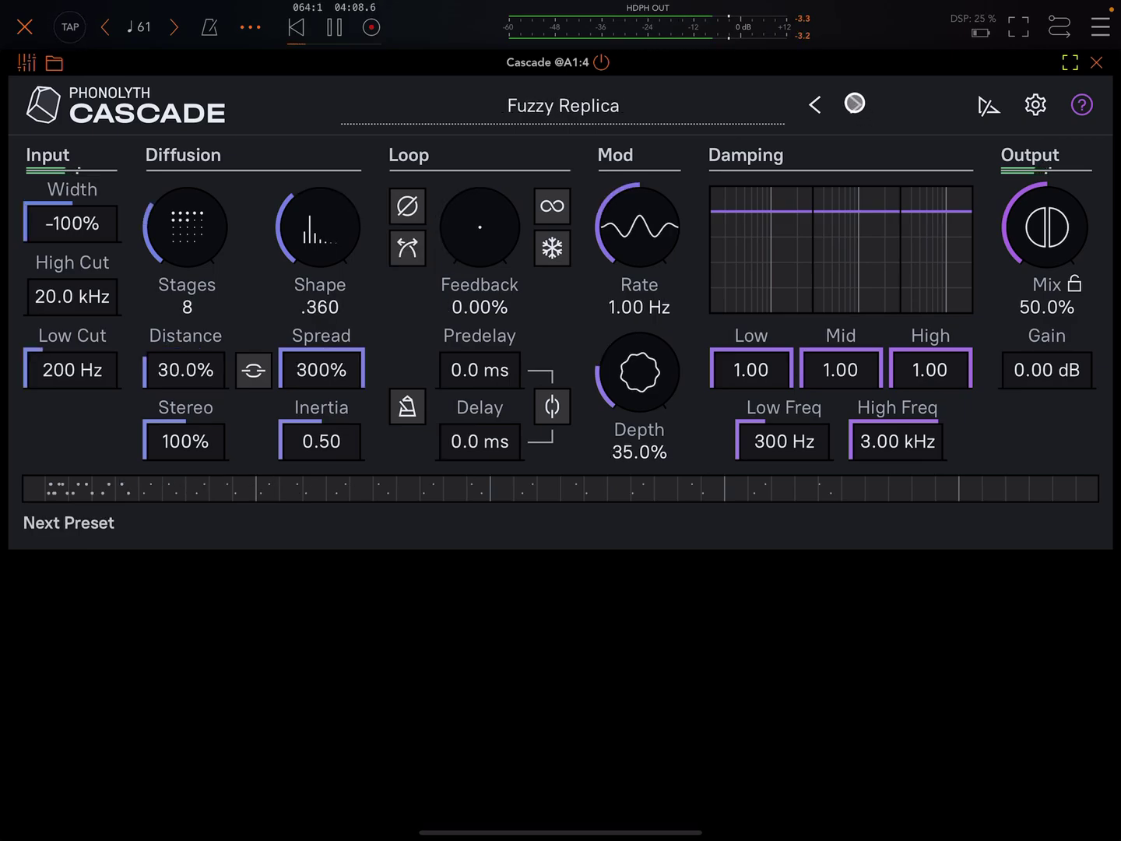
{"action": "left_click", "coordinate": [856, 105]}
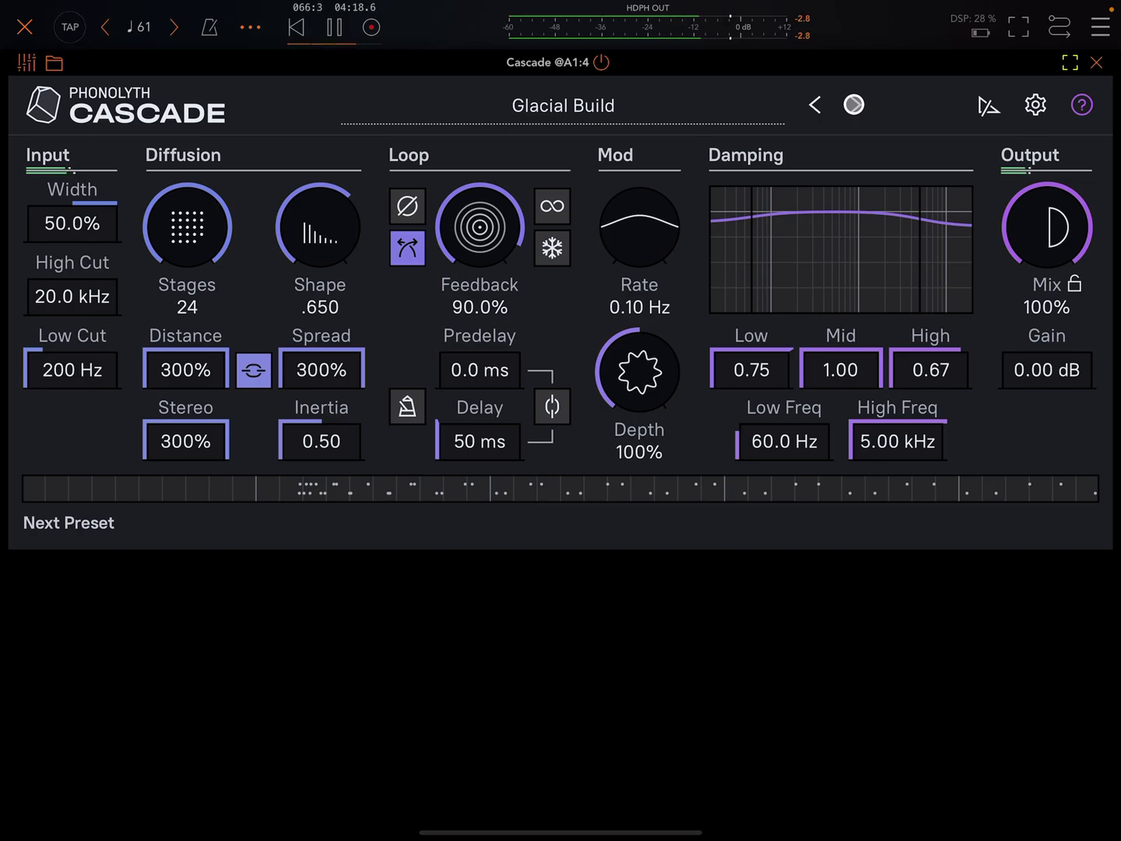
{"action": "left_click", "coordinate": [854, 105]}
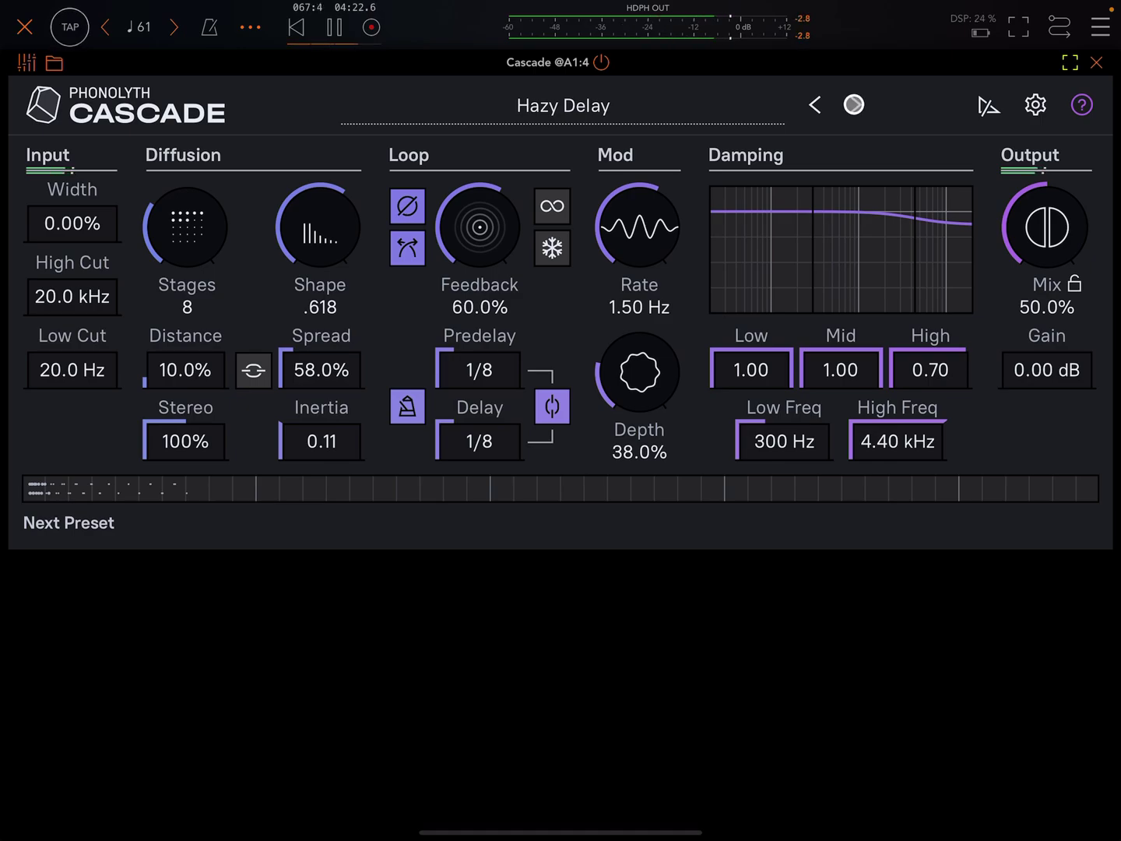
{"action": "left_click", "coordinate": [854, 106]}
Silence channel 1 at -inf dB and bring the Pianoteq 8 harpsichord online for a look.
{"action": "left_click", "coordinate": [1096, 62]}
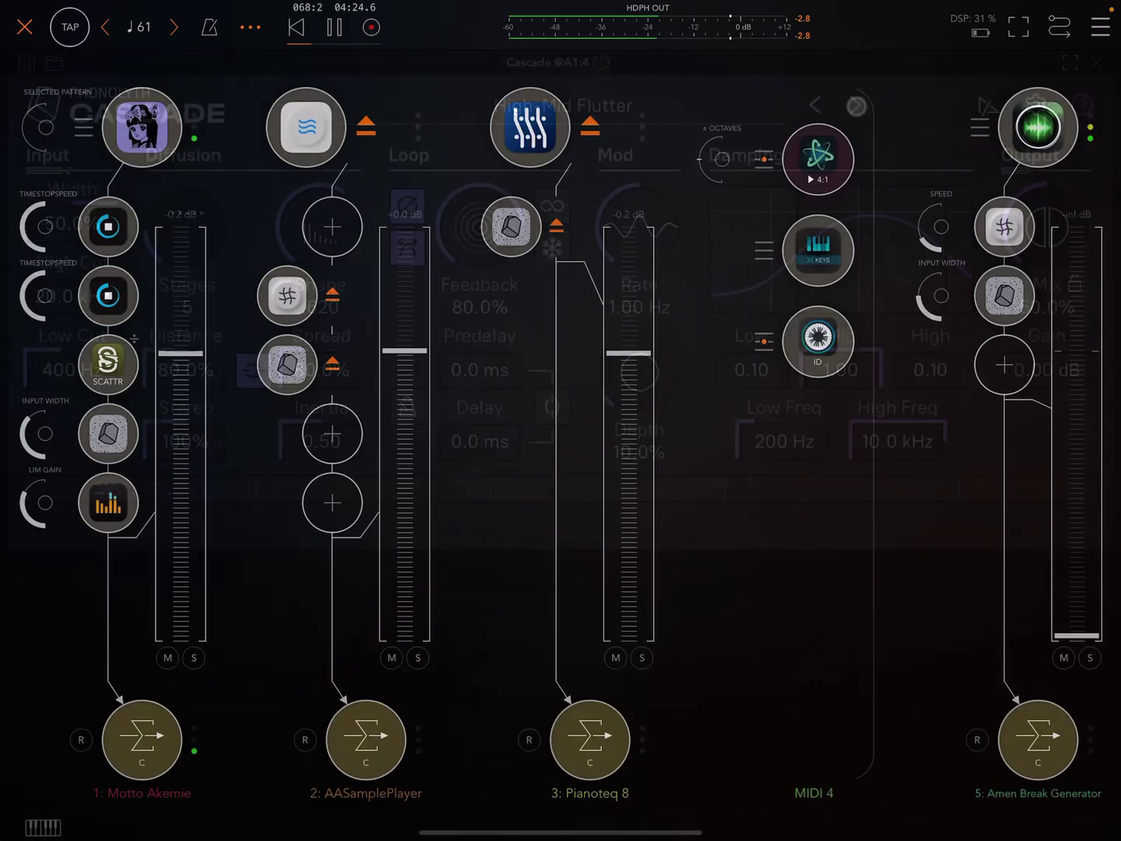
{"action": "left_click_drag", "start_coordinate": [181, 354], "coordinate": [181, 635]}
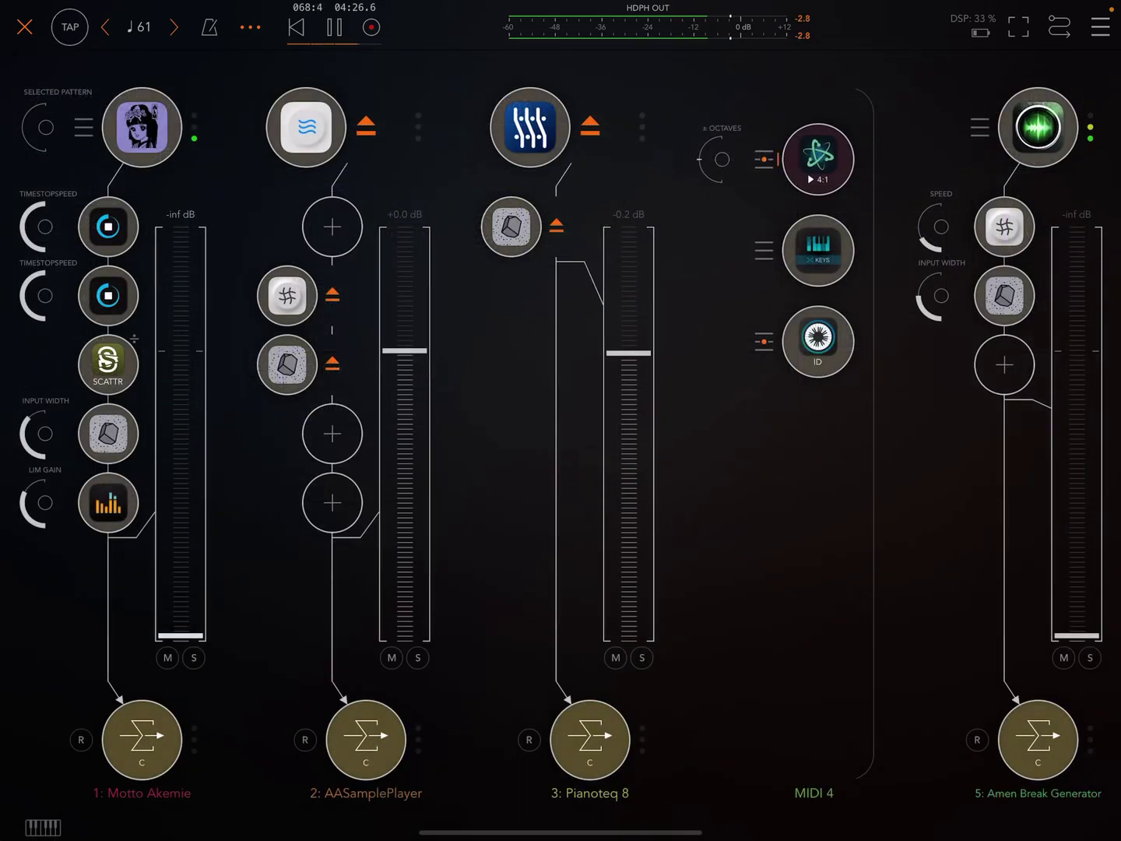
{"action": "left_click", "coordinate": [589, 127]}
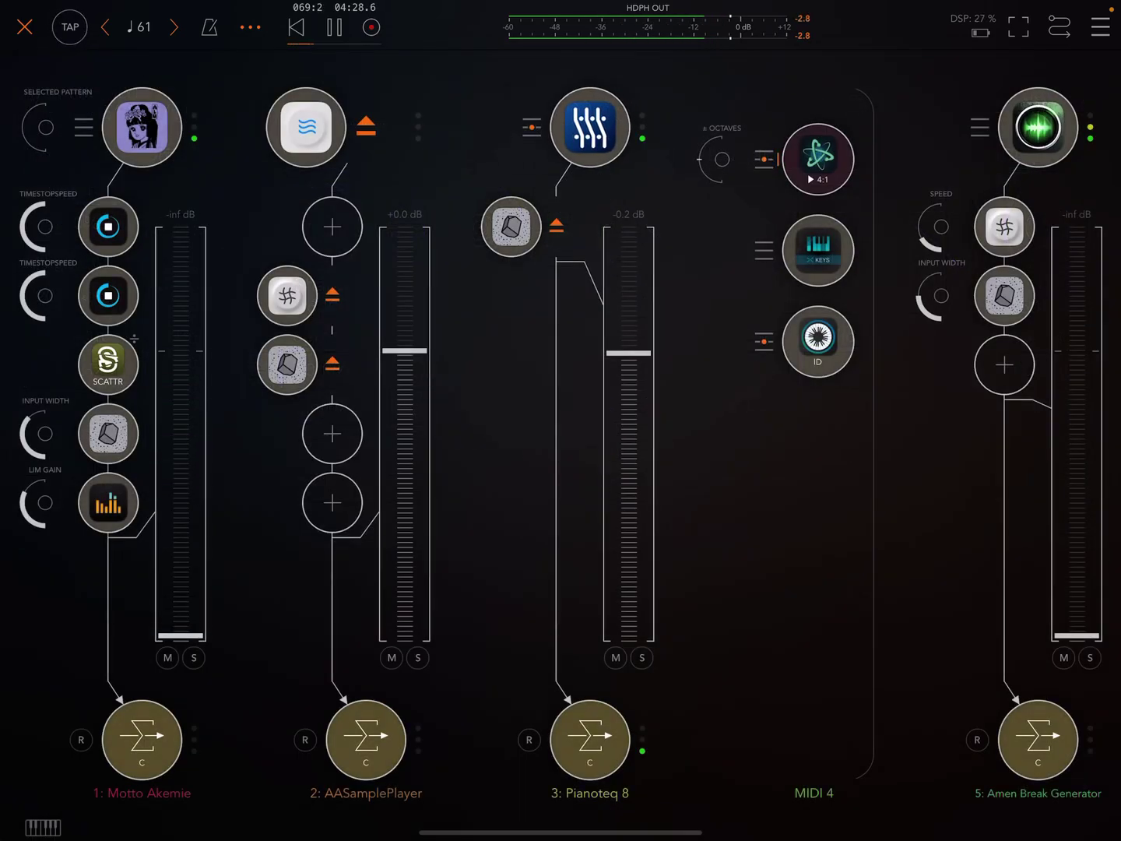
{"action": "left_click", "coordinate": [590, 127]}
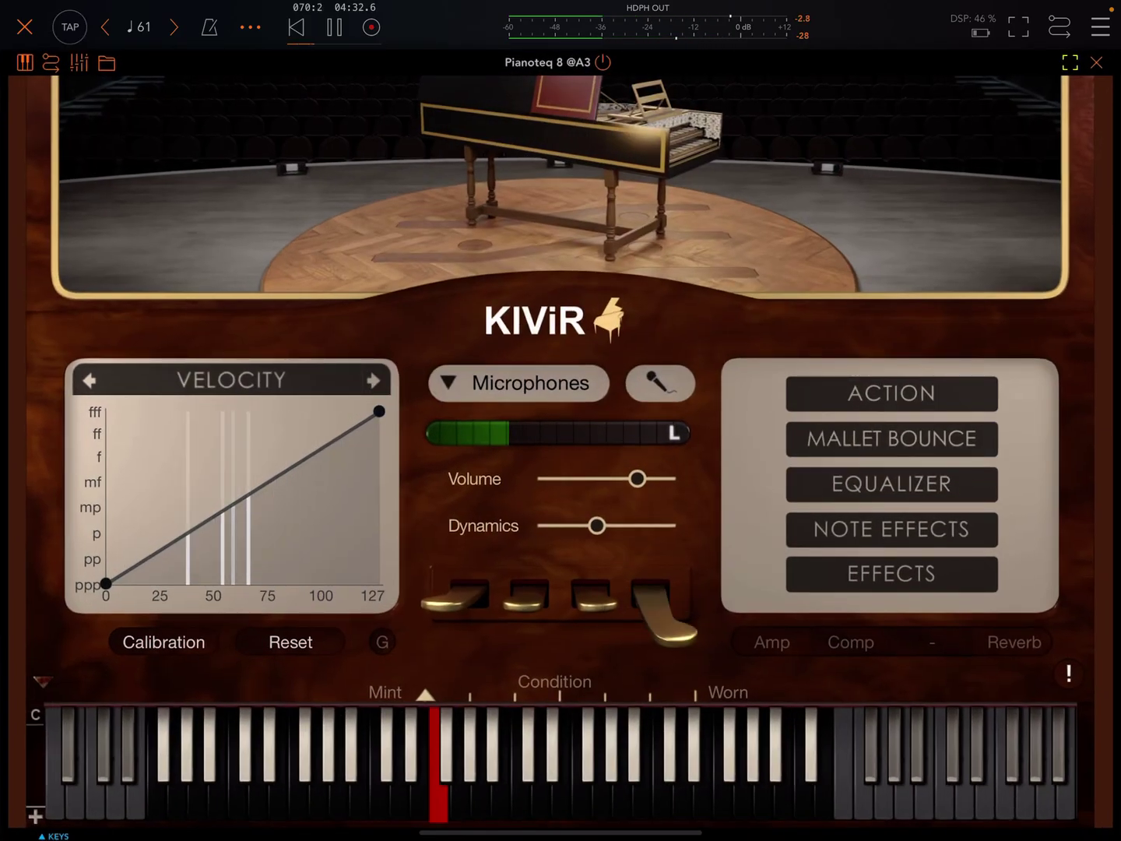
{"action": "scroll", "coordinate": [560, 437], "scroll_direction": "up", "scroll_amount": 5}
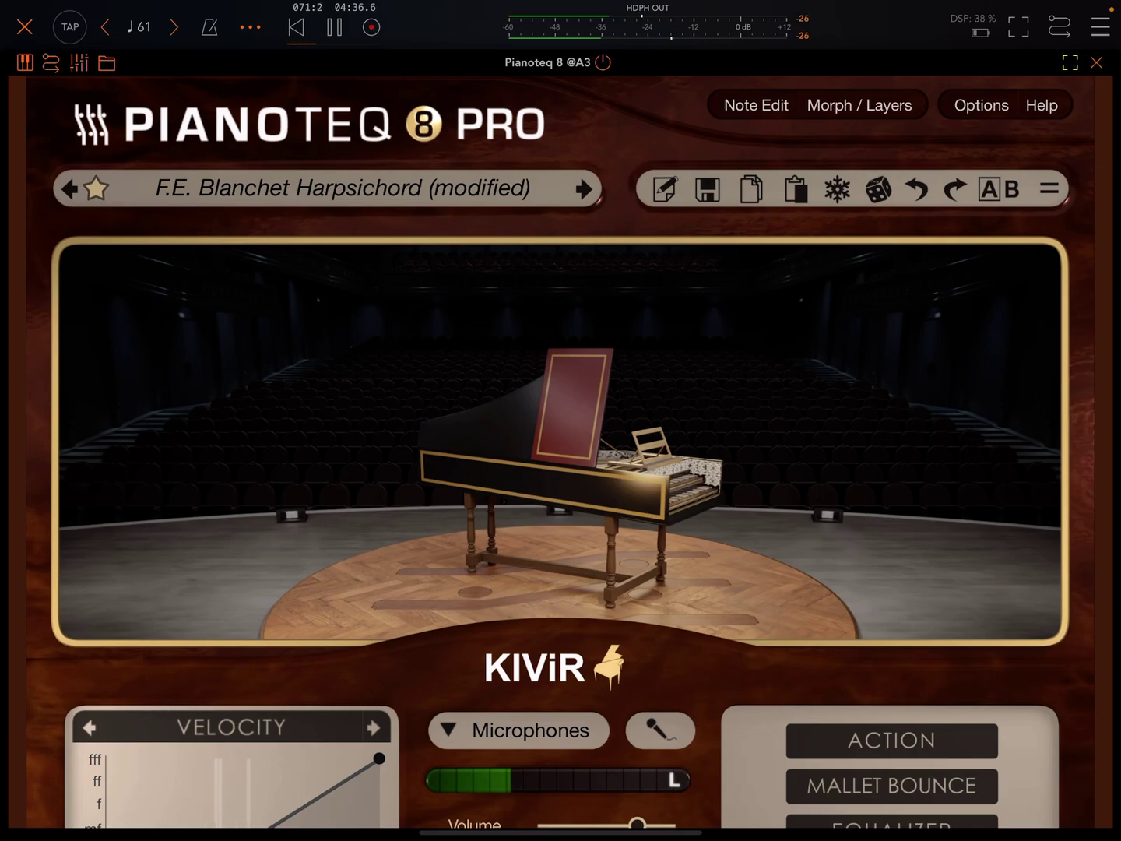
{"action": "left_click", "coordinate": [1097, 62]}
Glance at the Atom piano roll full screen, then open Pianoteq's Cascade reverb and its preset browser.
{"action": "left_click", "coordinate": [817, 160]}
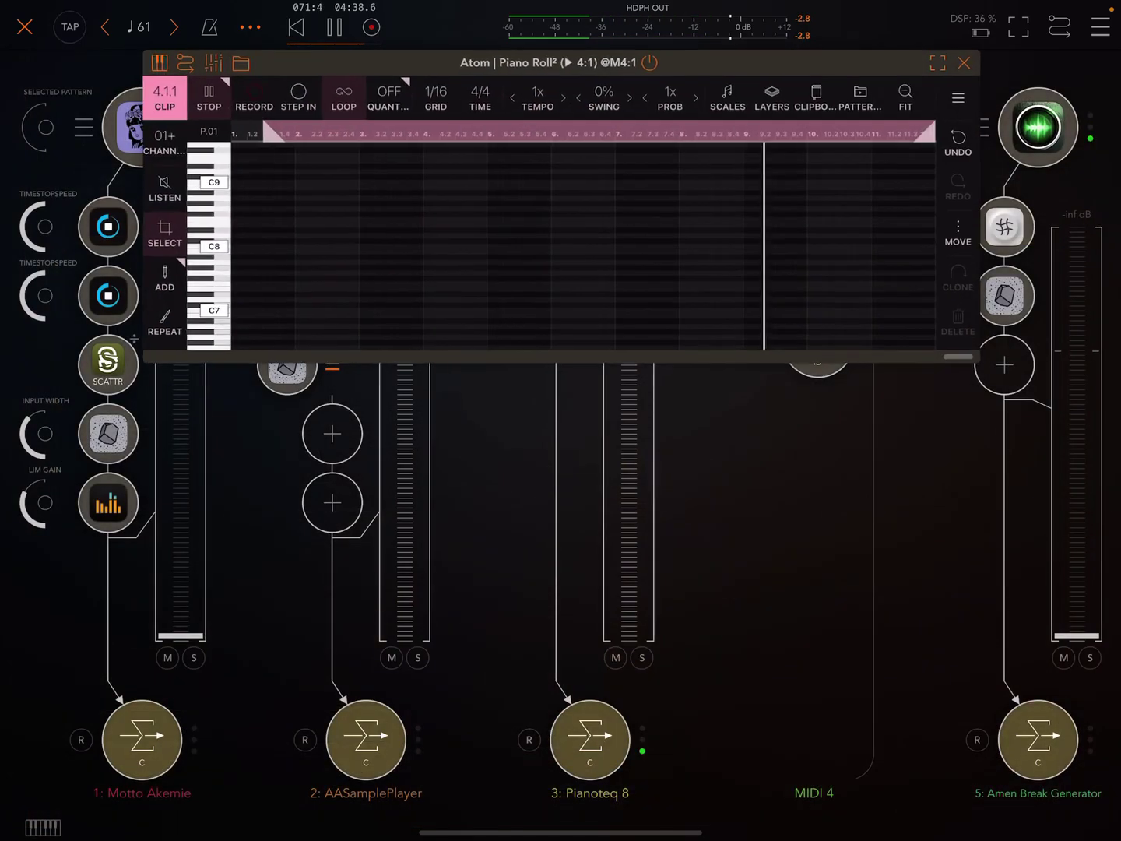
{"action": "left_click", "coordinate": [1070, 62]}
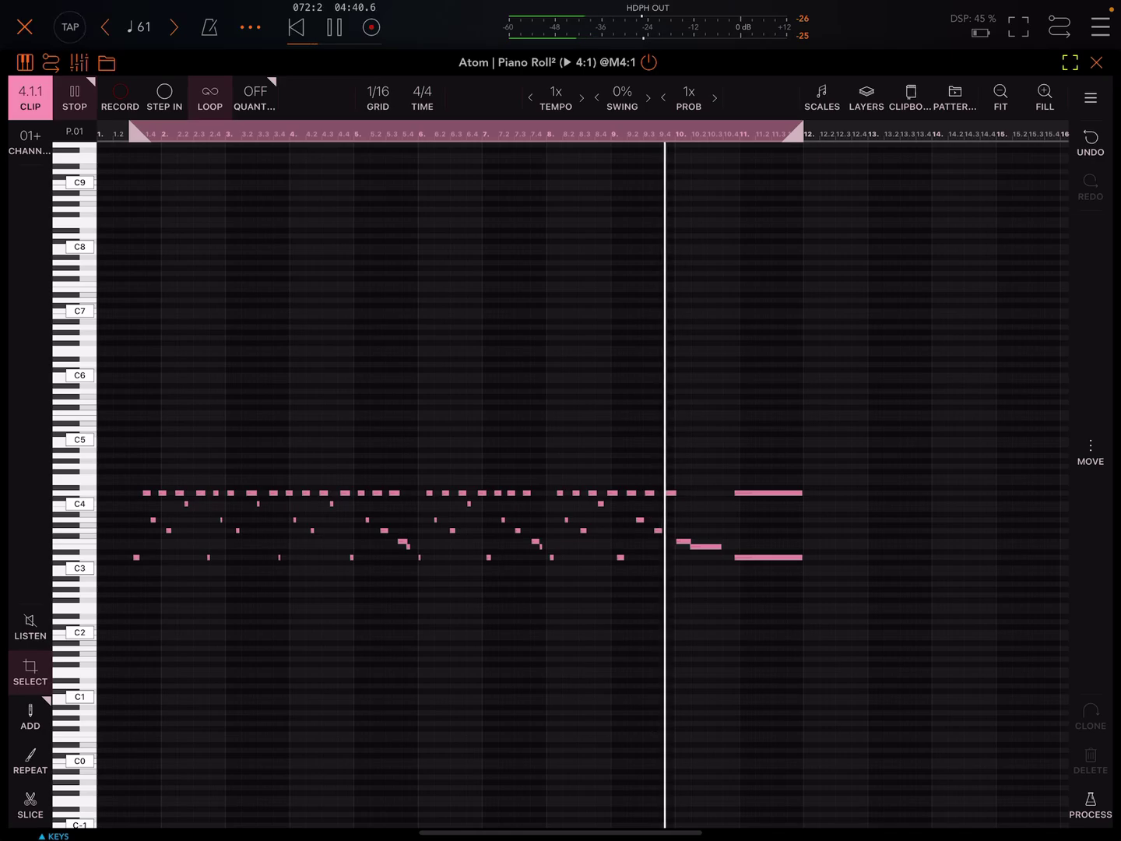
{"action": "left_click", "coordinate": [1096, 63]}
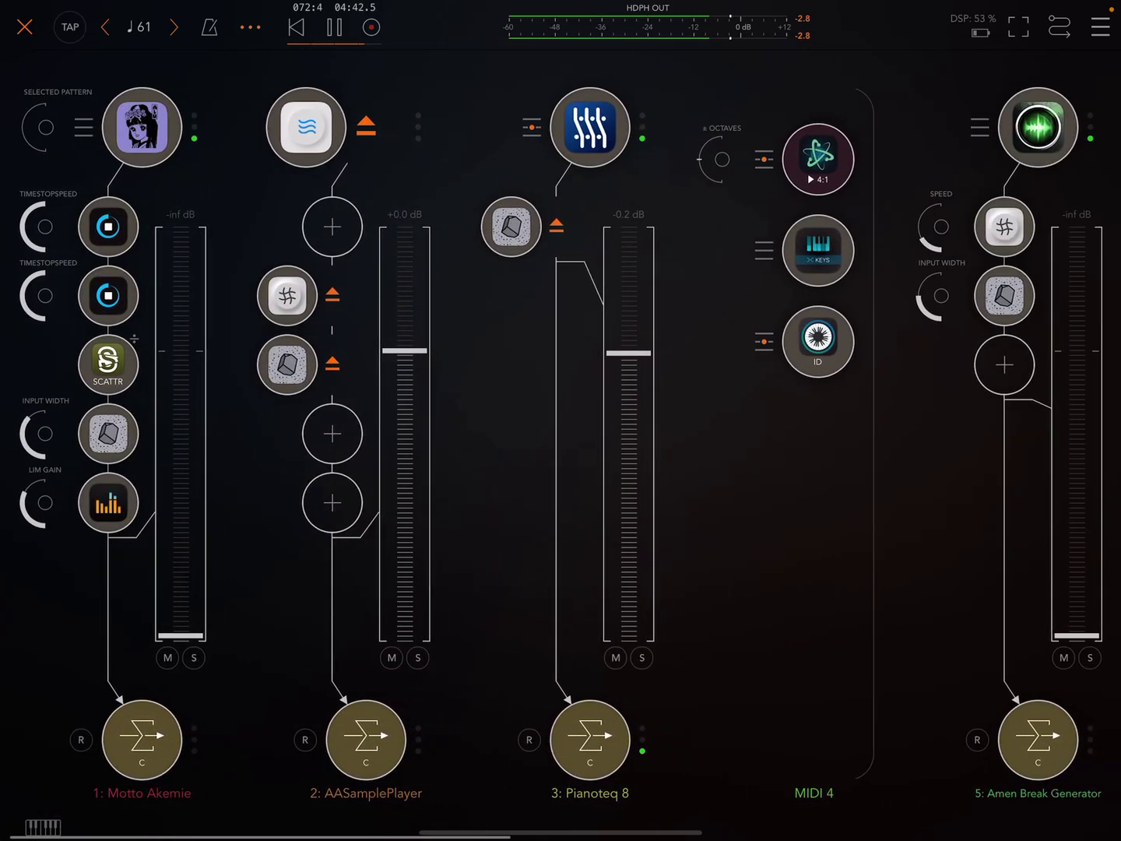
{"action": "left_click", "coordinate": [541, 226]}
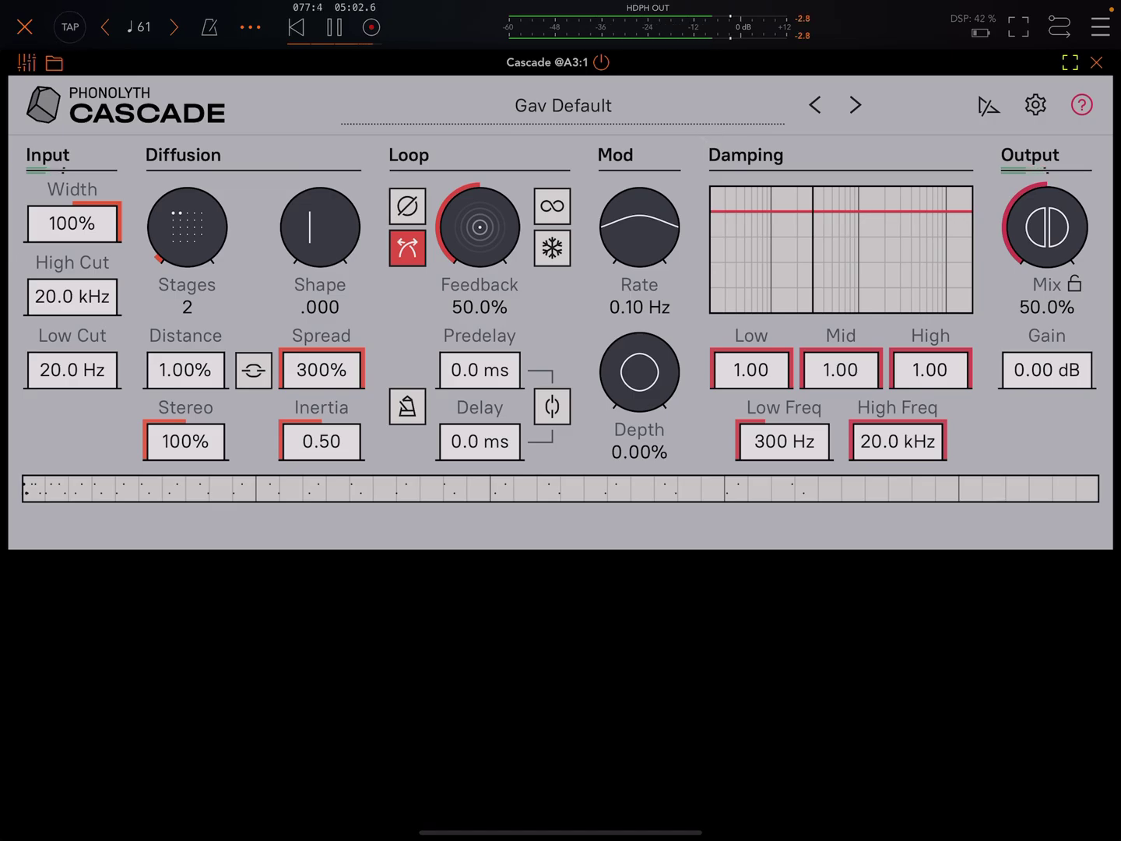
{"action": "left_click", "coordinate": [709, 127]}
Load Factory > Animated Atmosphere, step to Blurred Edges, and reduce its diffusion stages to 1.
{"action": "left_click", "coordinate": [56, 158]}
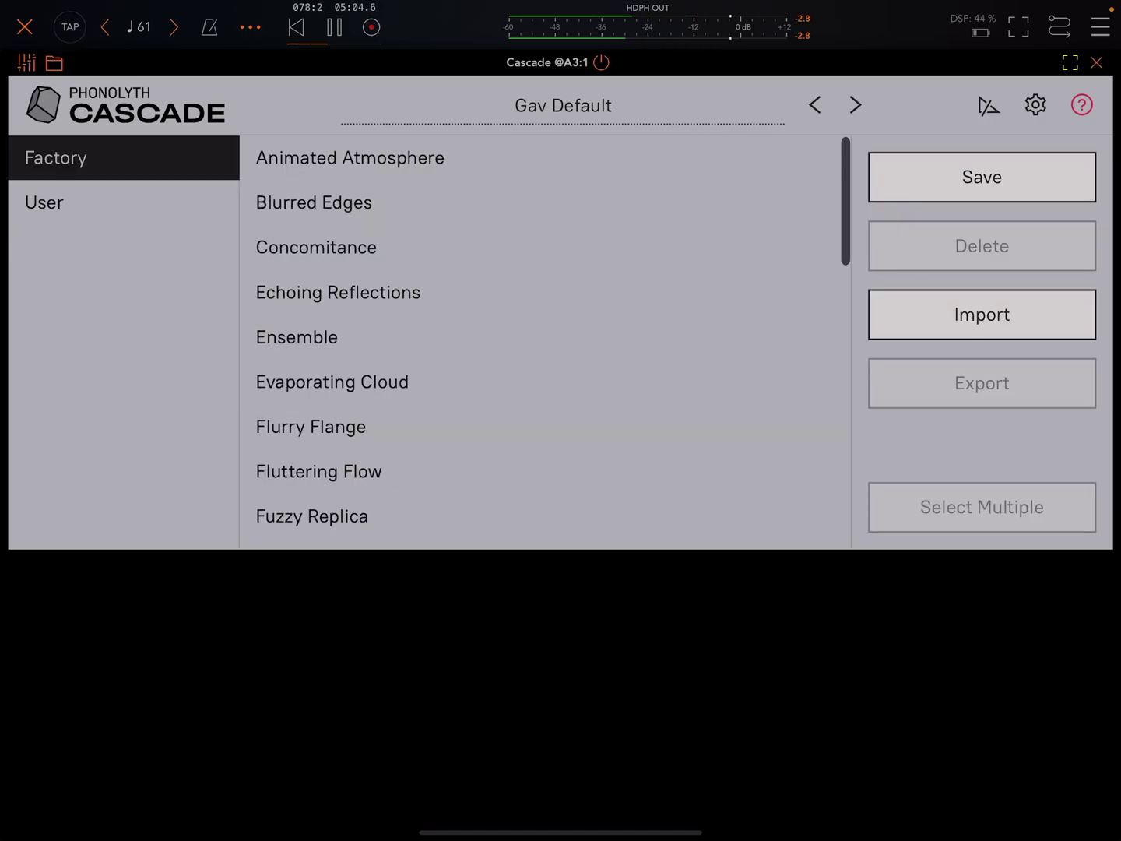
{"action": "left_click", "coordinate": [350, 158]}
{"action": "left_click", "coordinate": [562, 105]}
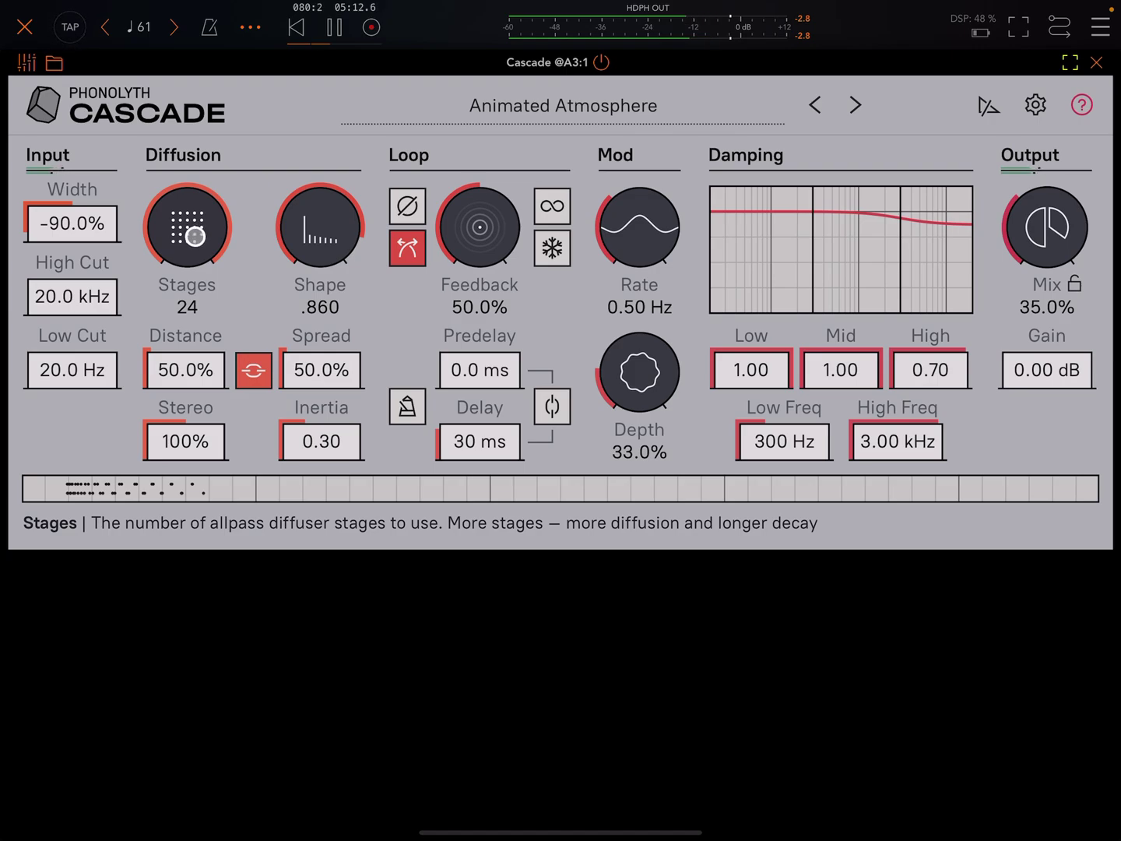
{"action": "left_click", "coordinate": [858, 105]}
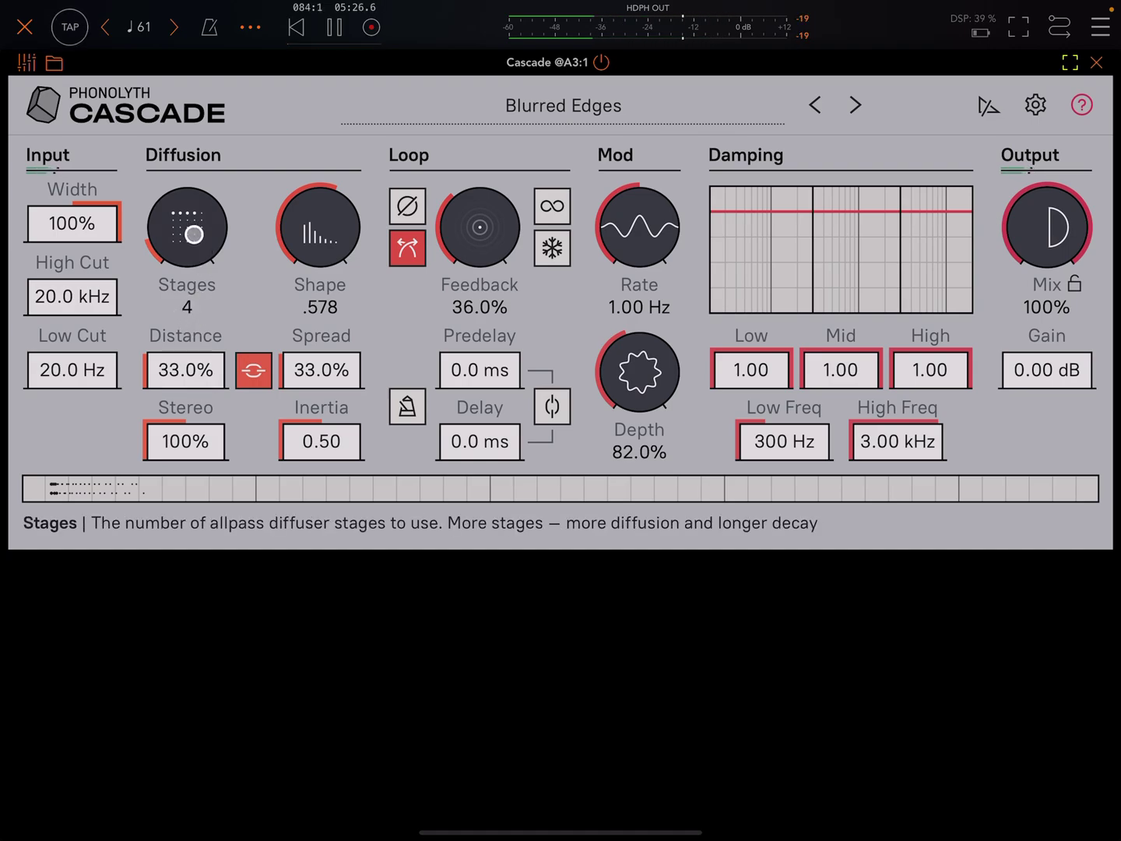
{"action": "left_click_drag", "start_coordinate": [193, 234], "coordinate": [207, 369]}
Sweep Blurred Edges' diffusion stages up to 24 and back to about 12, then load Concomitance.
{"action": "left_click_drag", "start_coordinate": [201, 232], "coordinate": [223, 173]}
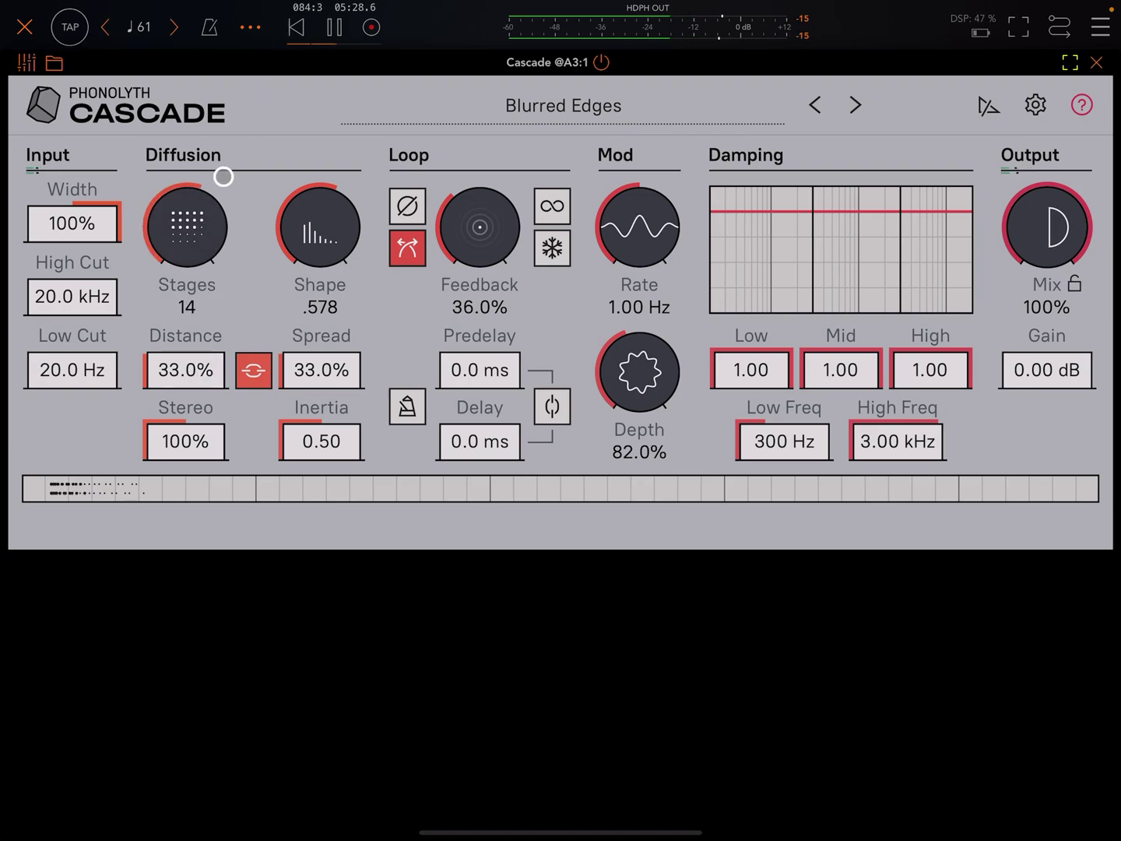
{"action": "left_click_drag", "start_coordinate": [181, 216], "coordinate": [224, 209]}
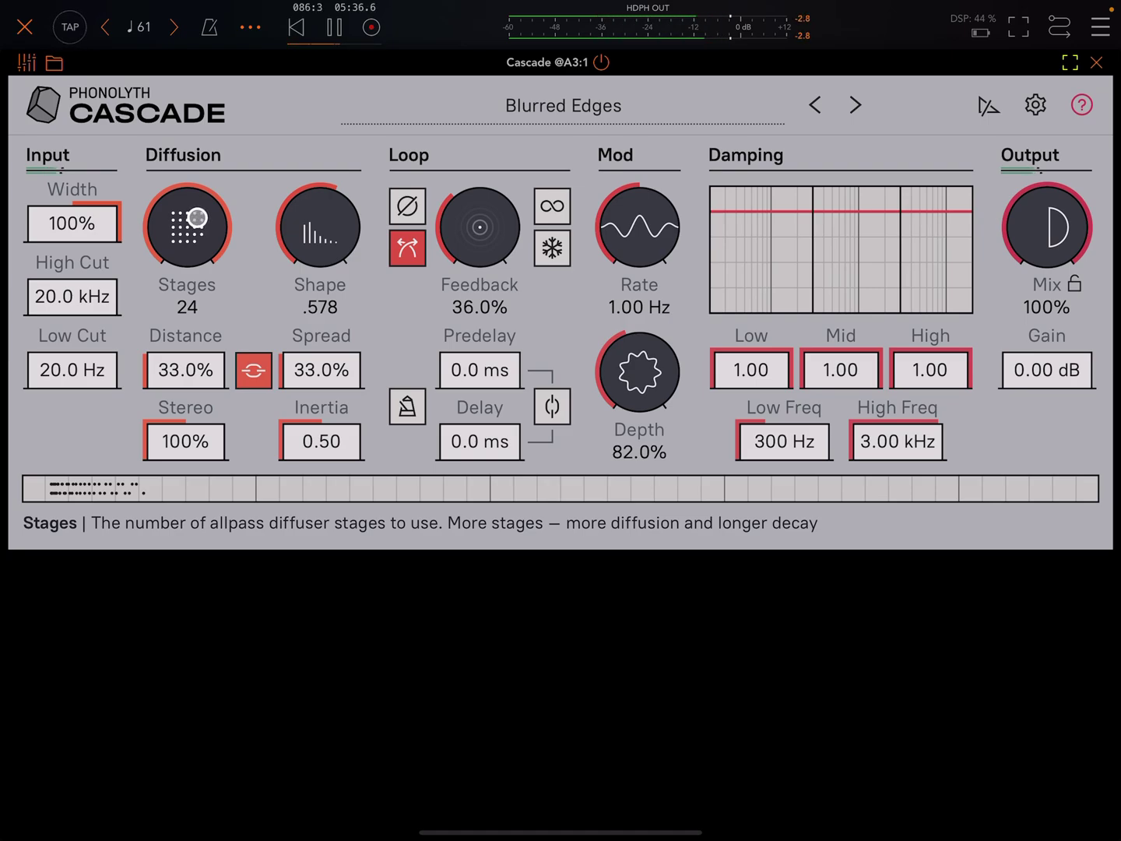
{"action": "mouse_move", "coordinate": [198, 218]}
{"action": "left_mouse_down"}
{"action": "mouse_move", "coordinate": [198, 254]}
{"action": "mouse_move", "coordinate": [186, 214]}
{"action": "left_mouse_up"}
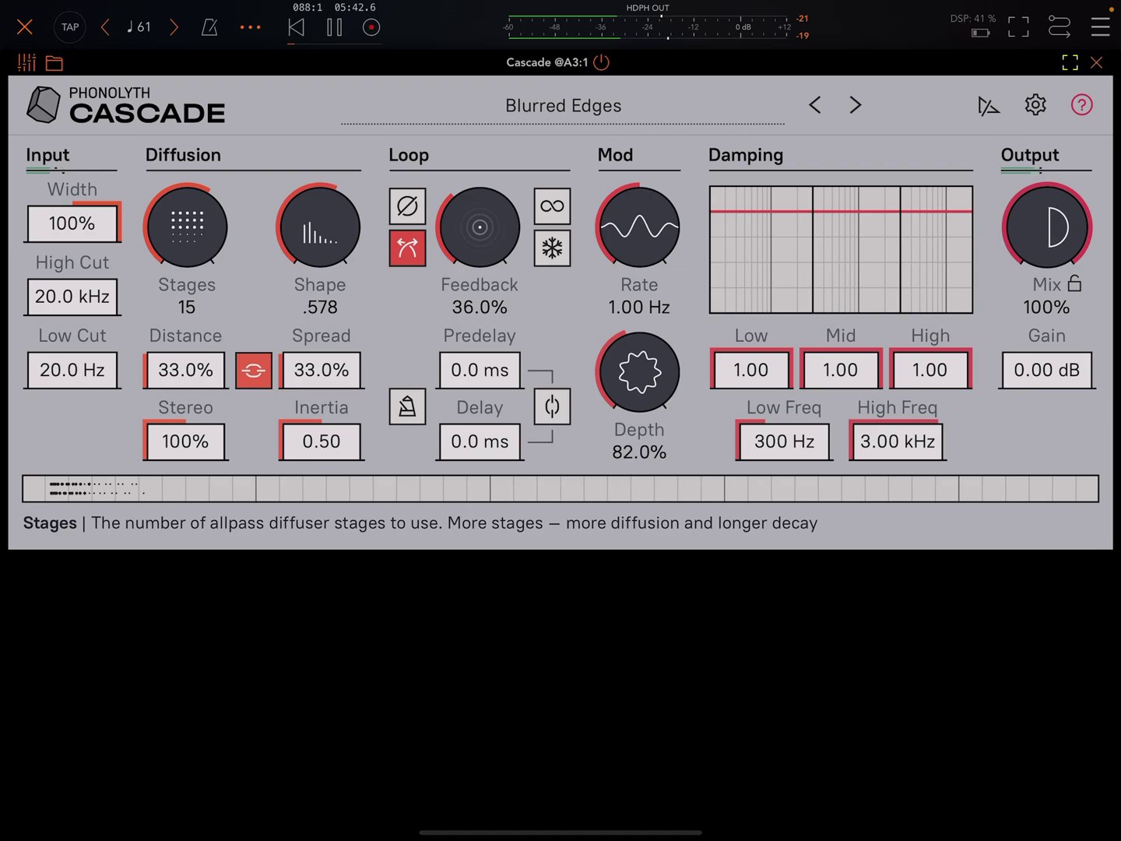
{"action": "left_click", "coordinate": [855, 105]}
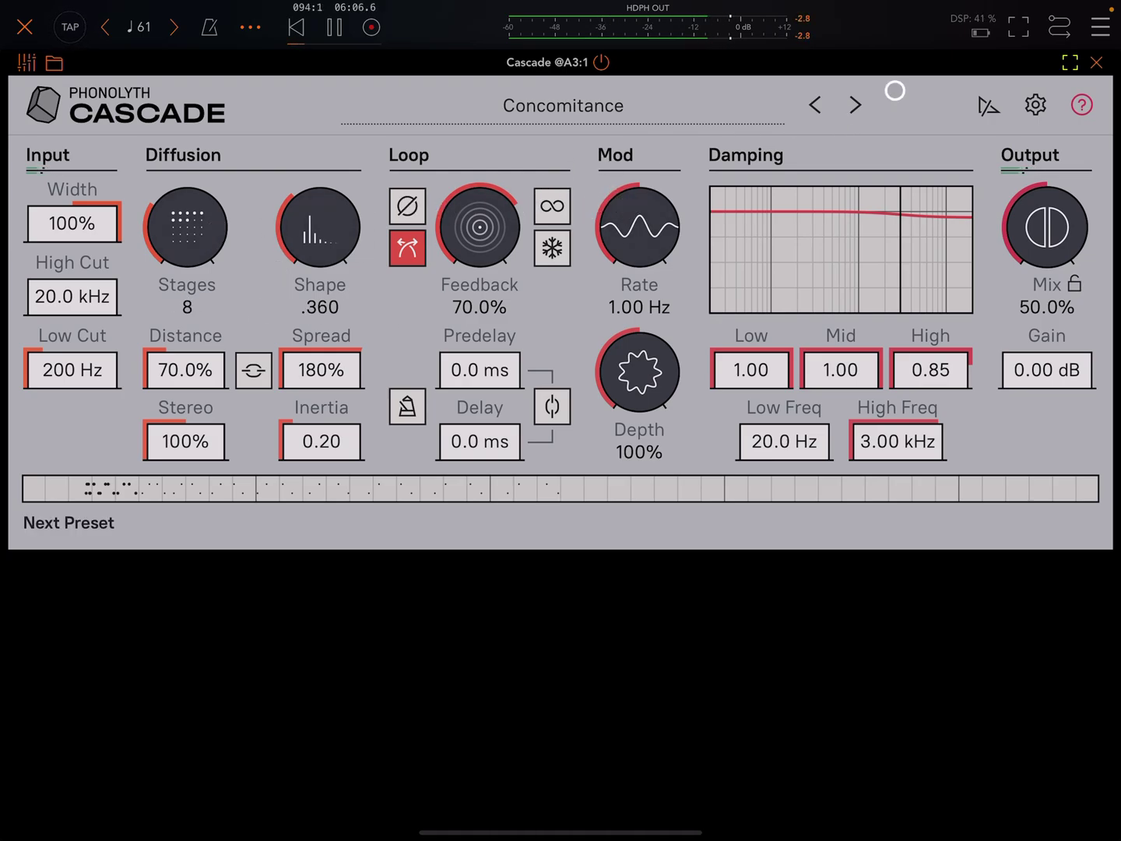
Advance through Echoing Reflections to the Ensemble factory preset.
{"action": "left_click", "coordinate": [856, 105]}
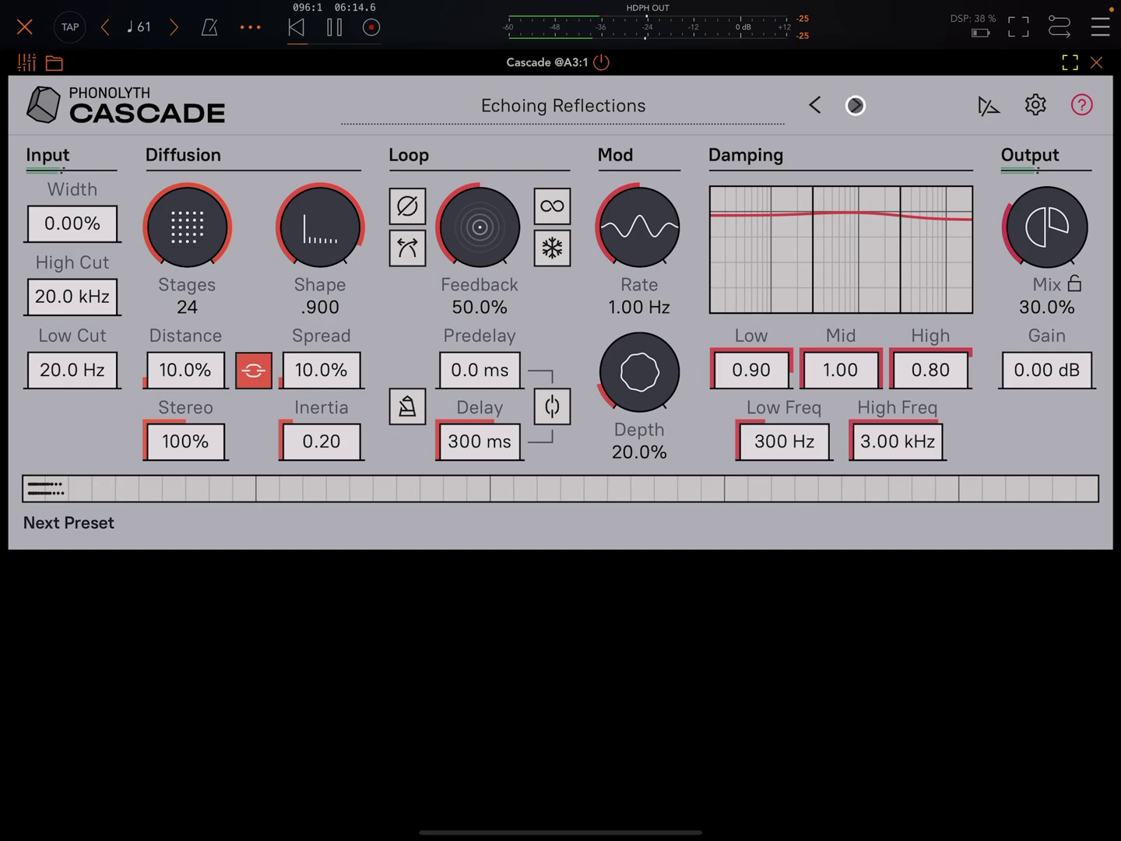
{"action": "left_click", "coordinate": [850, 105]}
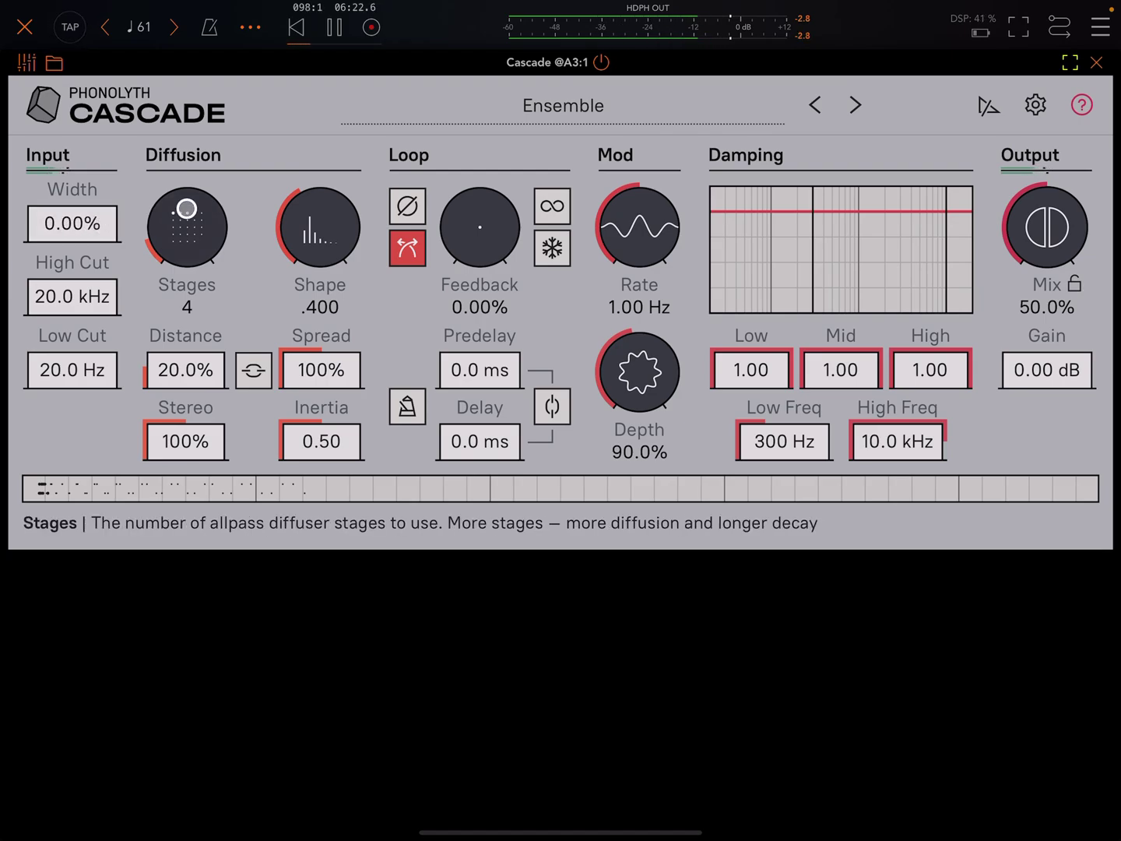
Try input width at +100% and -100%, resetting to 0% each time, then load Evaporating Cloud.
{"action": "mouse_move", "coordinate": [71, 223]}
{"action": "left_mouse_down"}
{"action": "mouse_move", "coordinate": [71, 176]}
{"action": "mouse_move", "coordinate": [71, 193]}
{"action": "left_mouse_up"}
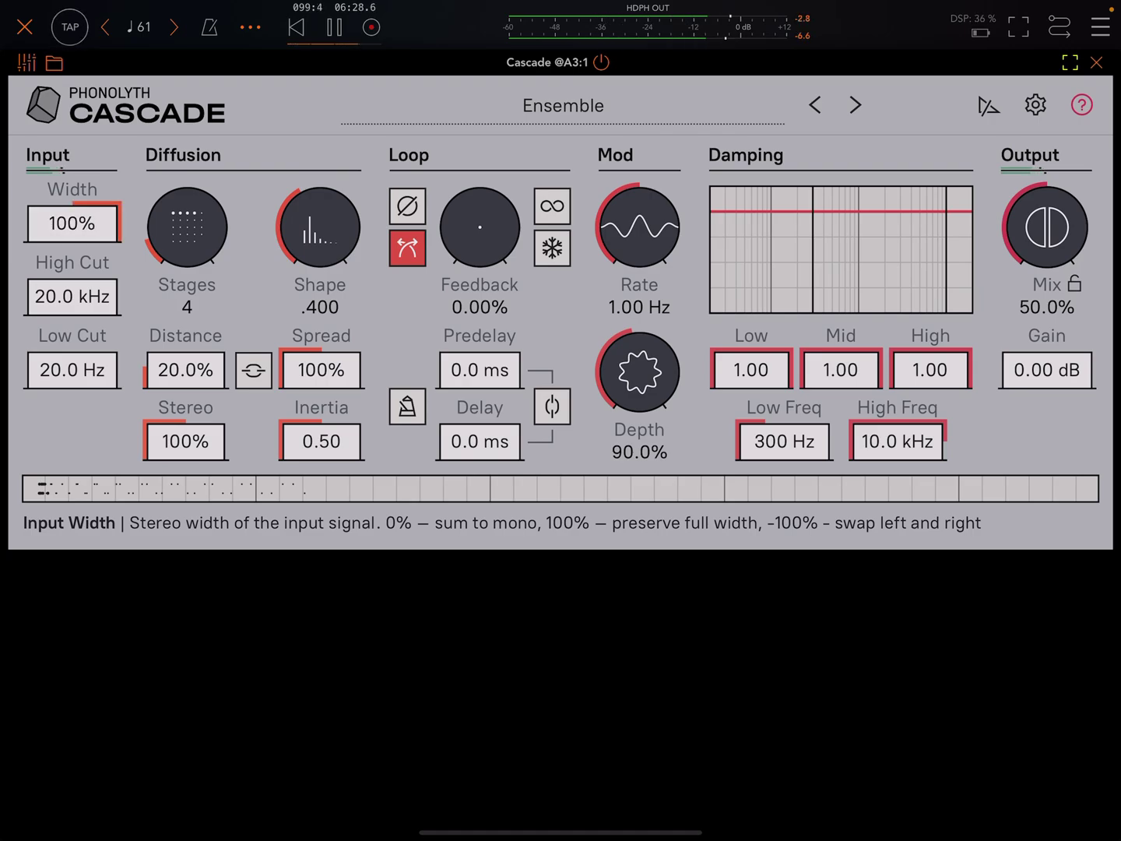
{"action": "double_click", "coordinate": [72, 224]}
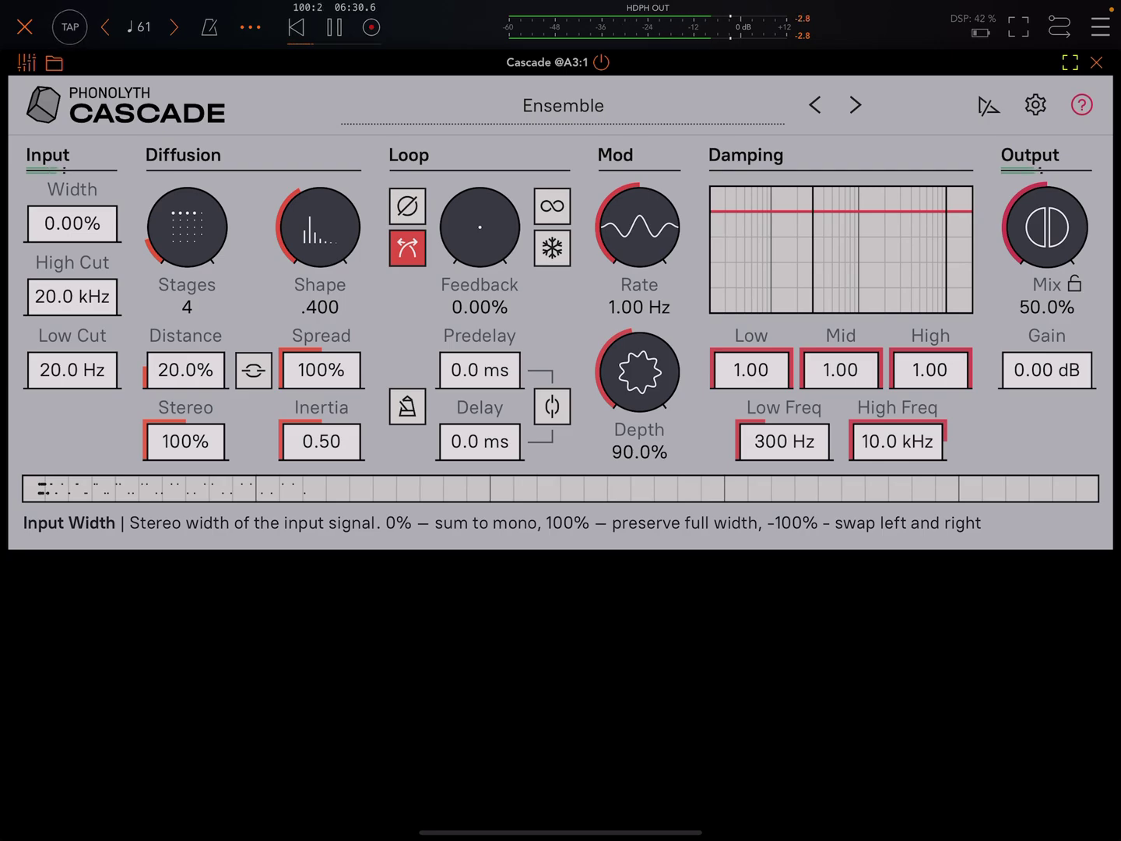
{"action": "left_click_drag", "start_coordinate": [72, 223], "coordinate": [73, 263]}
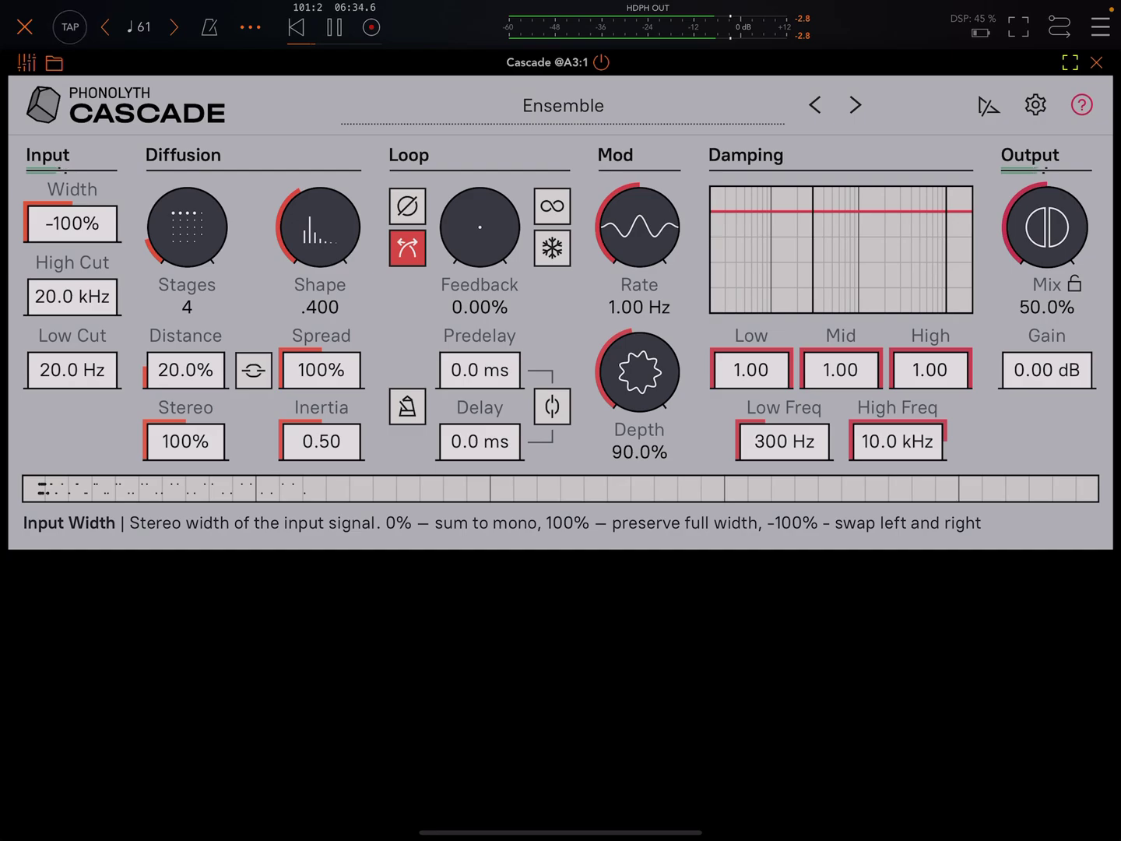
{"action": "double_click", "coordinate": [73, 223]}
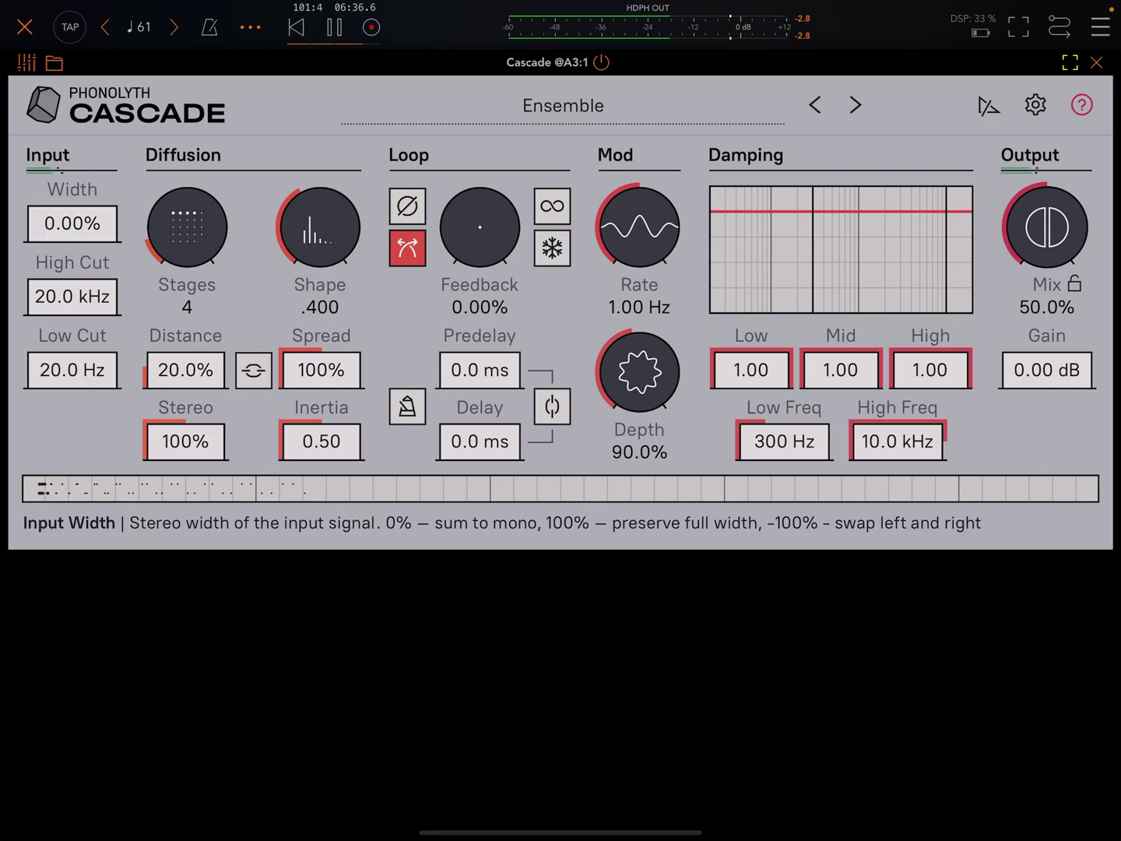
{"action": "left_click", "coordinate": [857, 105]}
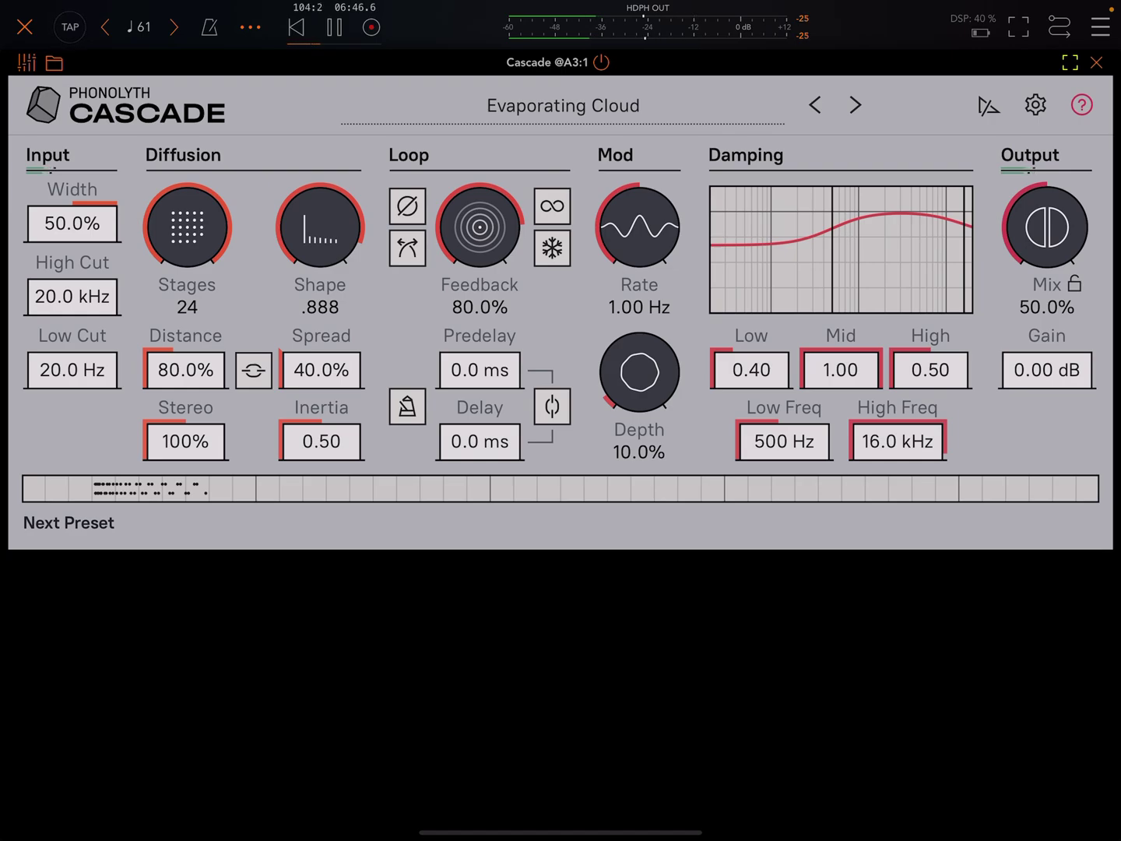
{"action": "left_click", "coordinate": [563, 105]}
Load the Gav Default user preset from the browser and show the Stages help text.
{"action": "left_click", "coordinate": [123, 202]}
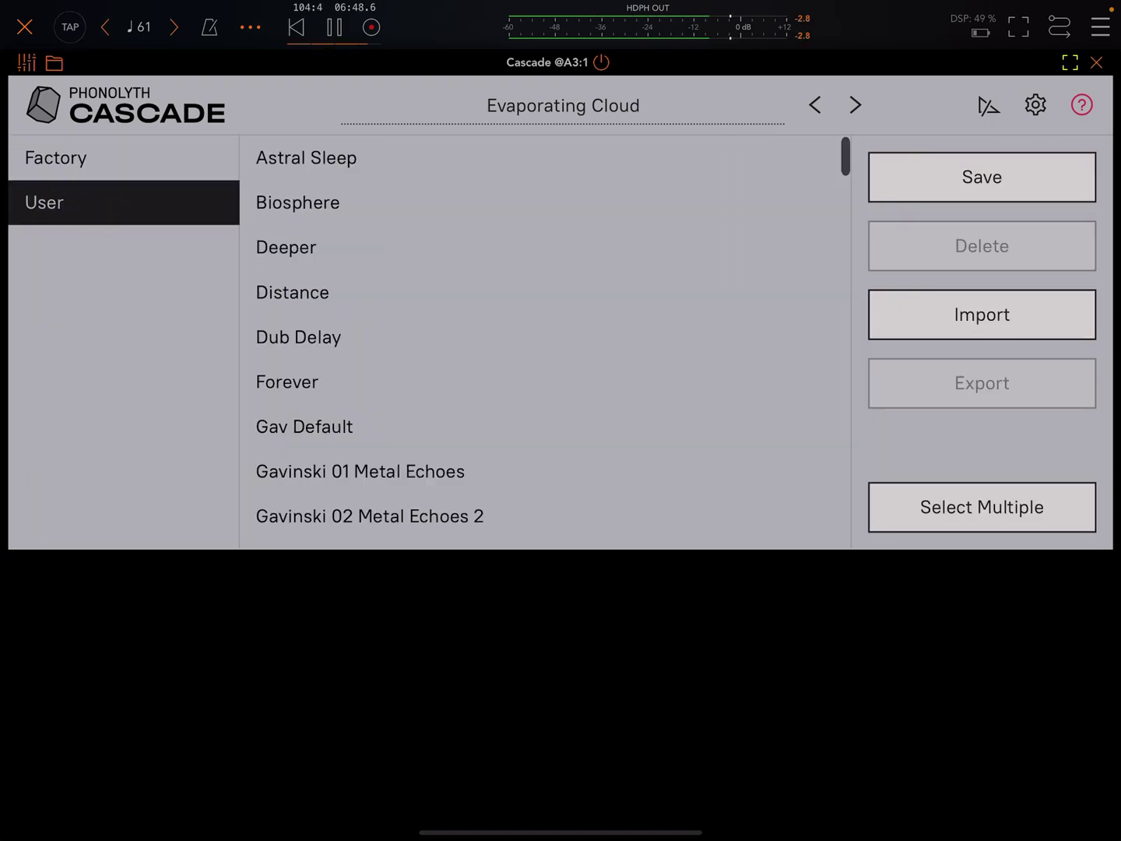
{"action": "left_click", "coordinate": [305, 426]}
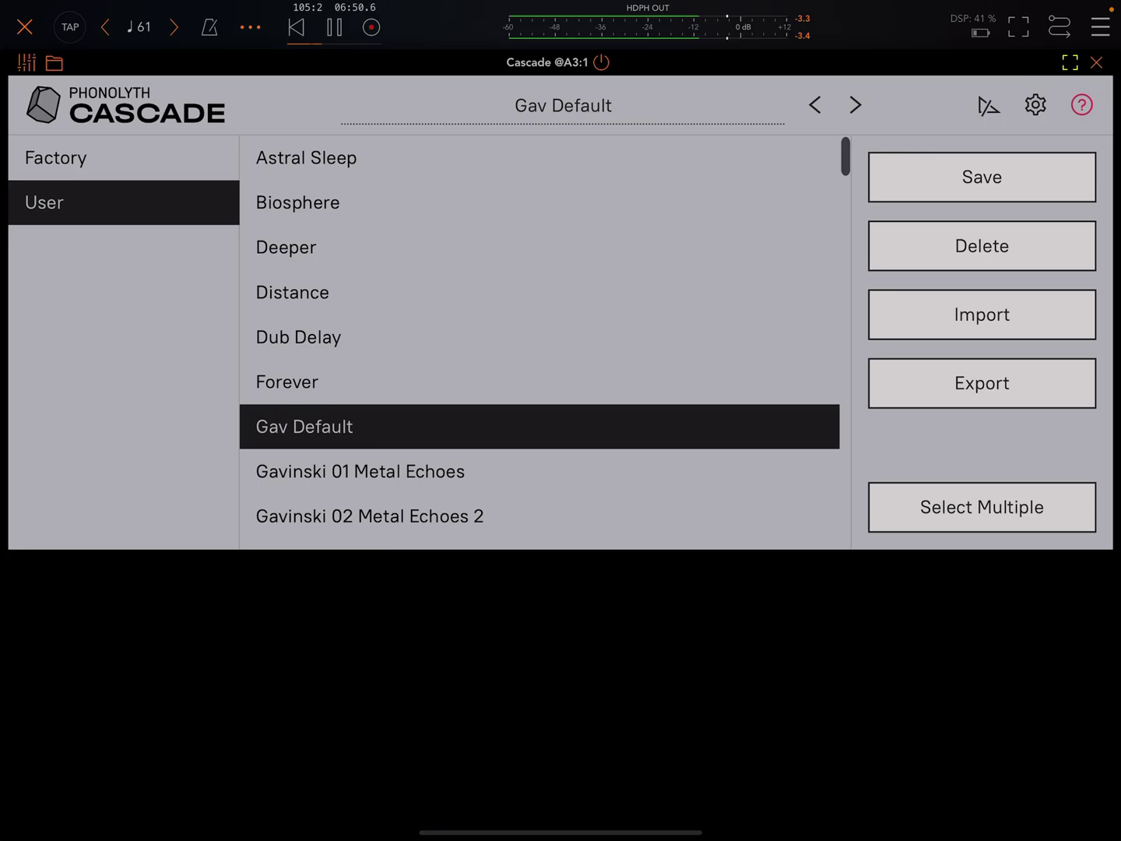
{"action": "left_click", "coordinate": [563, 105]}
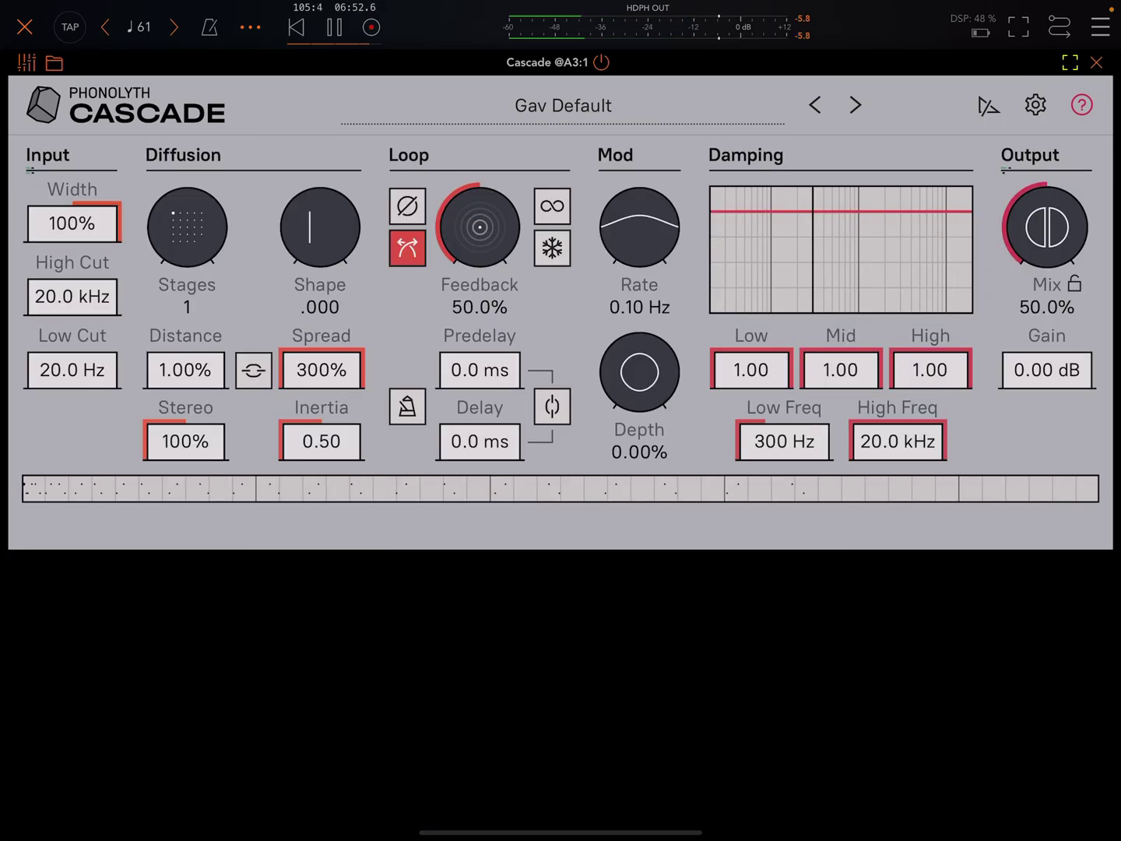
{"action": "left_click", "coordinate": [179, 310]}
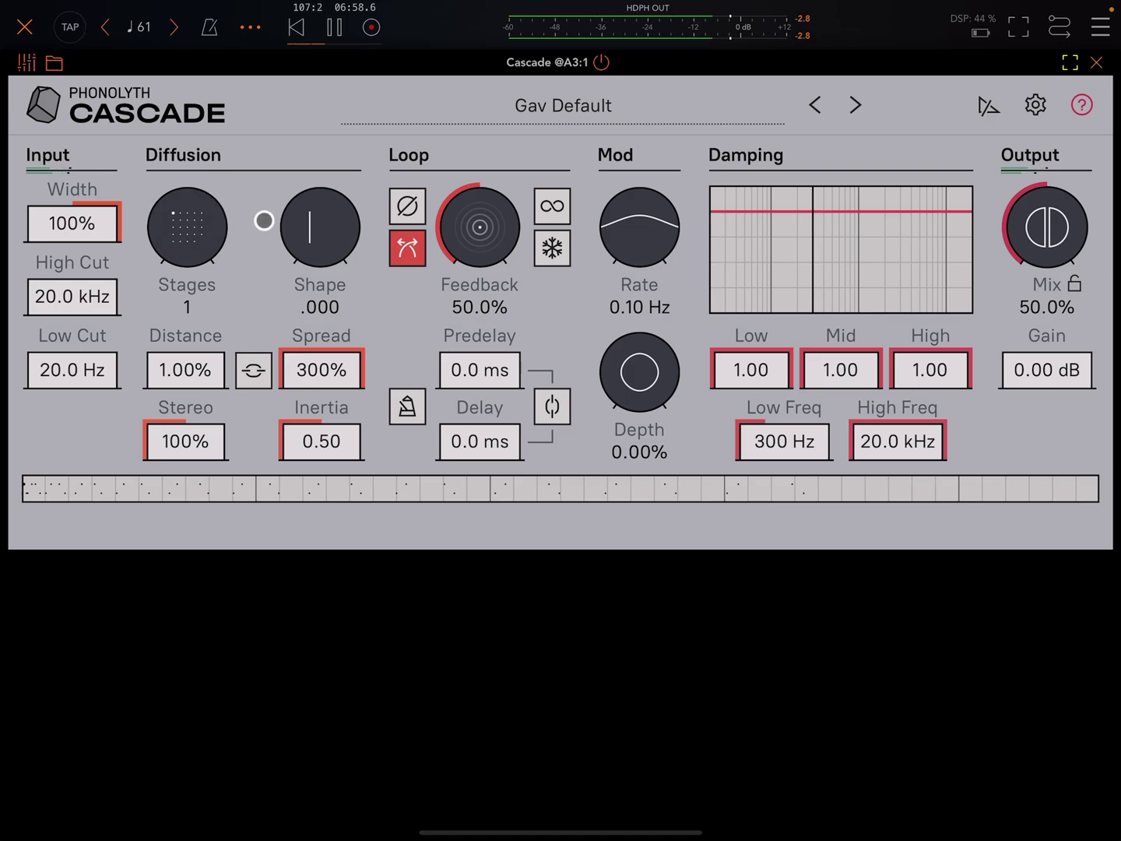
Raise Gav Default's diffuser stages from 1 to 10, reading the Stages and Shape help texts.
{"action": "left_click_drag", "start_coordinate": [187, 237], "coordinate": [186, 202]}
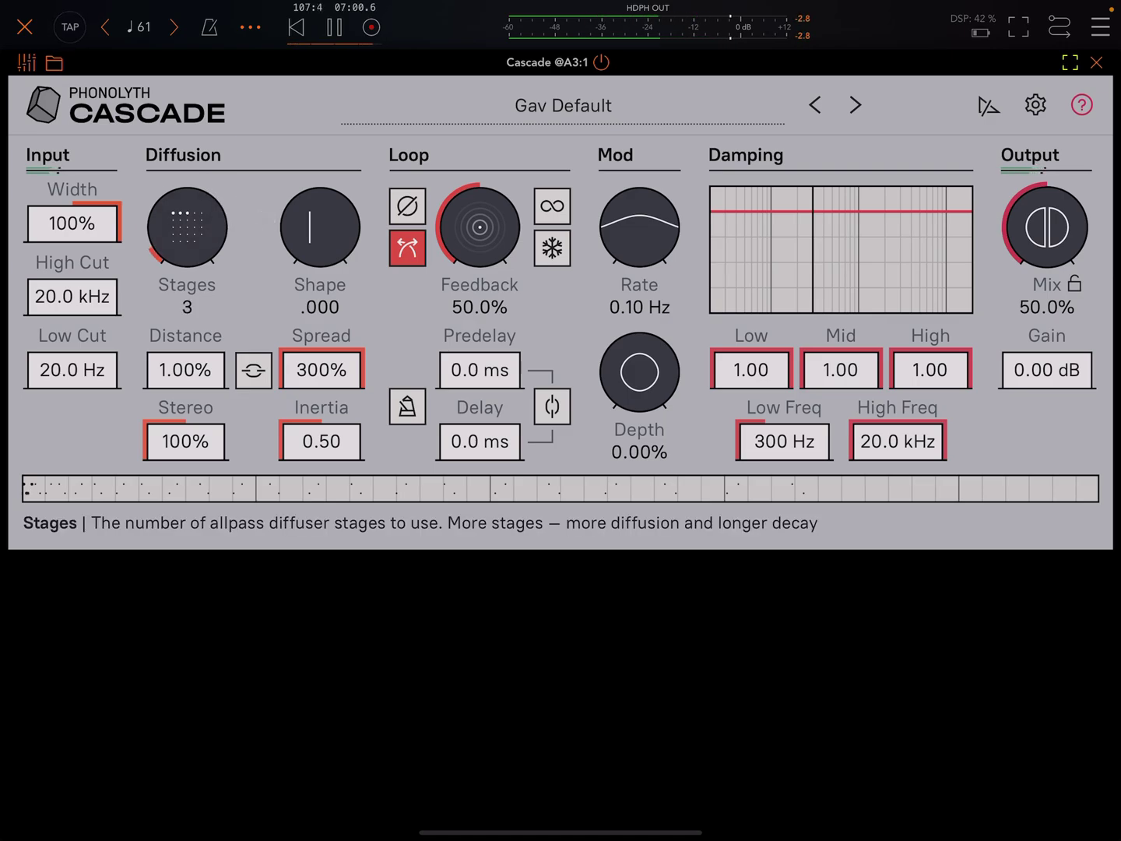
{"action": "left_click_drag", "start_coordinate": [264, 221], "coordinate": [264, 194]}
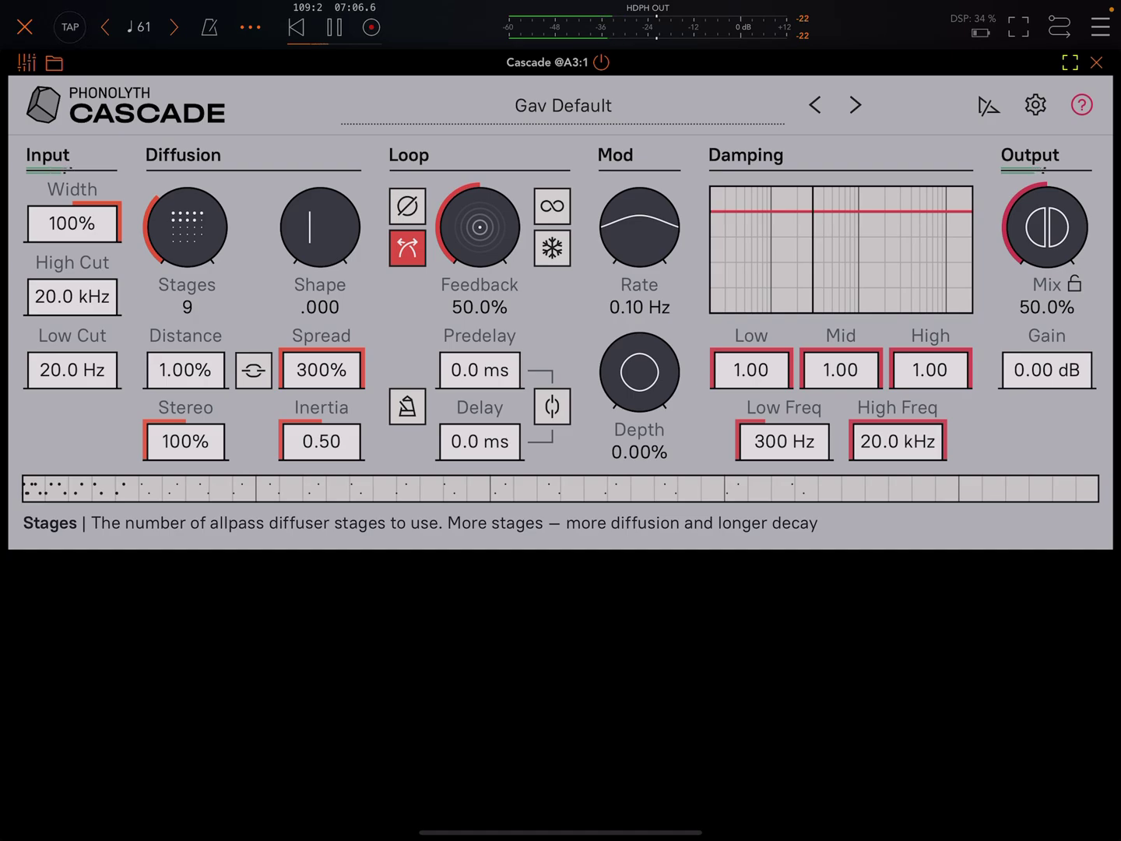
{"action": "left_click", "coordinate": [342, 262]}
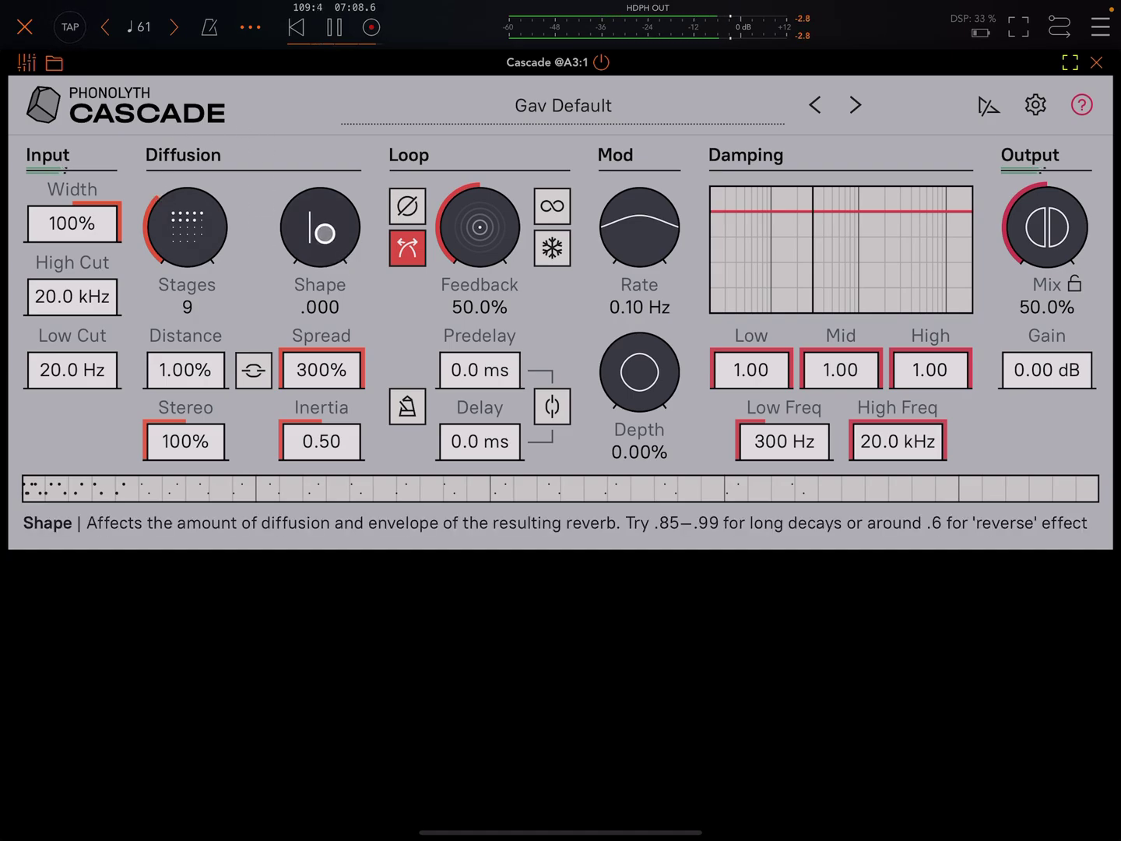
{"action": "left_click", "coordinate": [194, 228]}
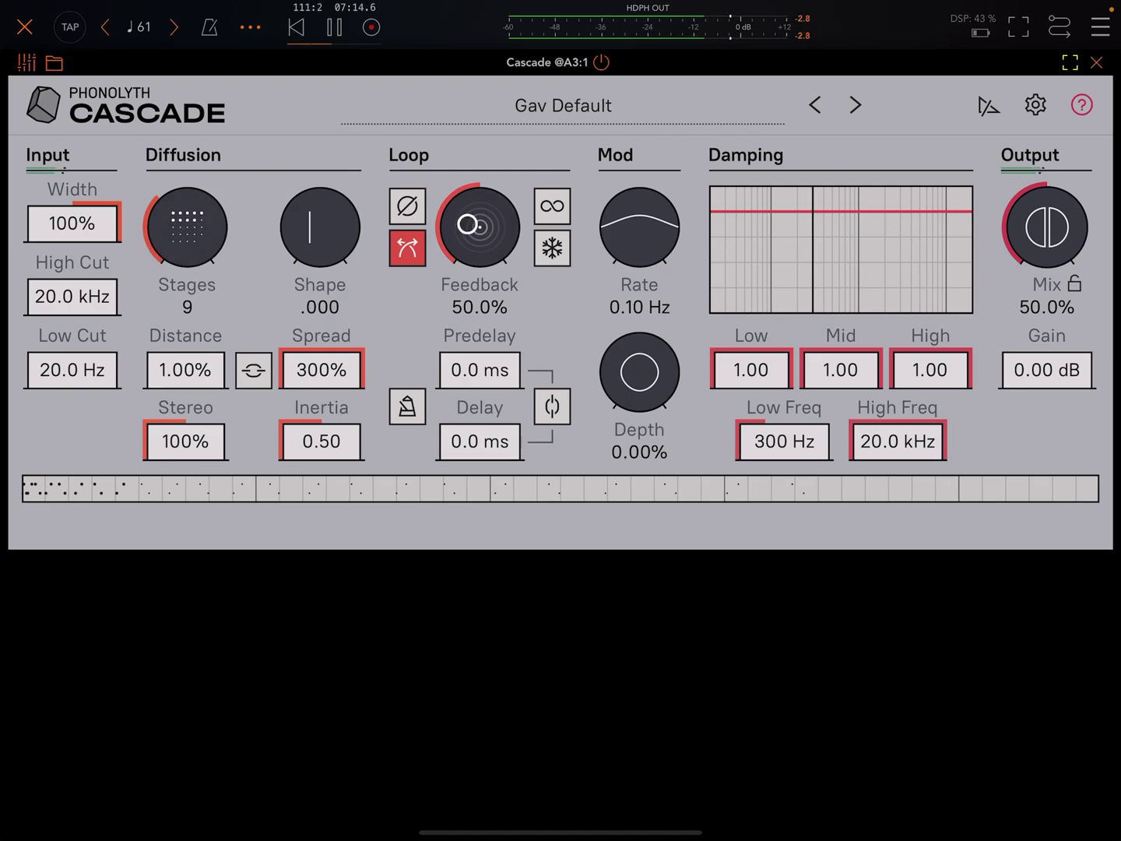
{"action": "left_click", "coordinate": [310, 242]}
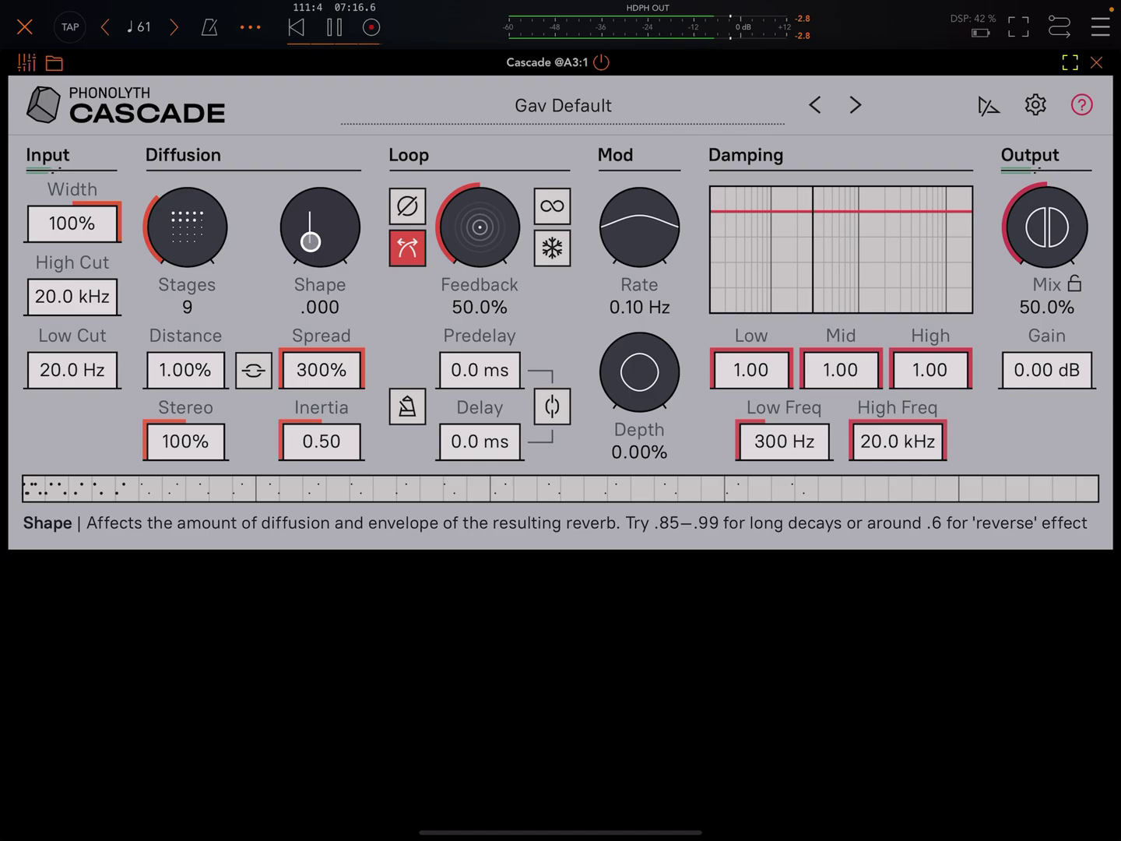
{"action": "left_click_drag", "start_coordinate": [186, 233], "coordinate": [186, 232]}
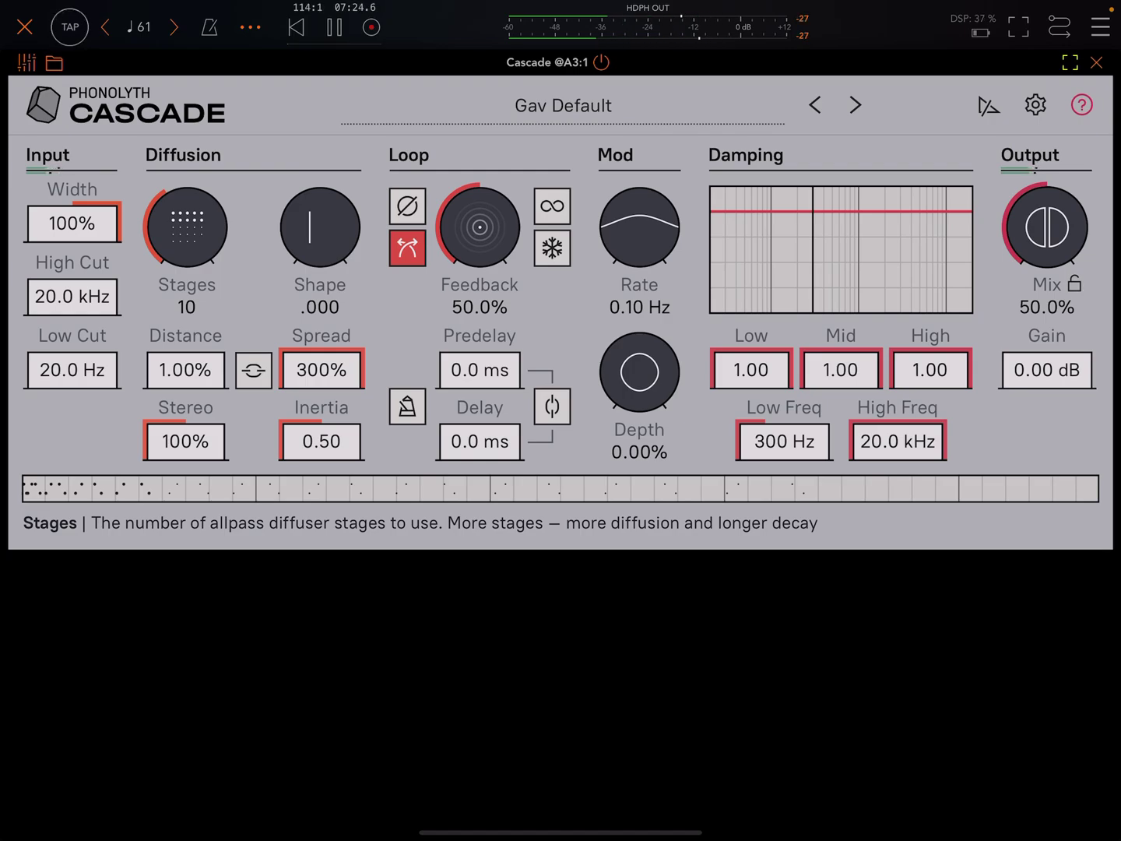
Raise the diffusion shape to .744, push stages up to 20 and back down to 9.
{"action": "left_click_drag", "start_coordinate": [320, 245], "coordinate": [319, 201]}
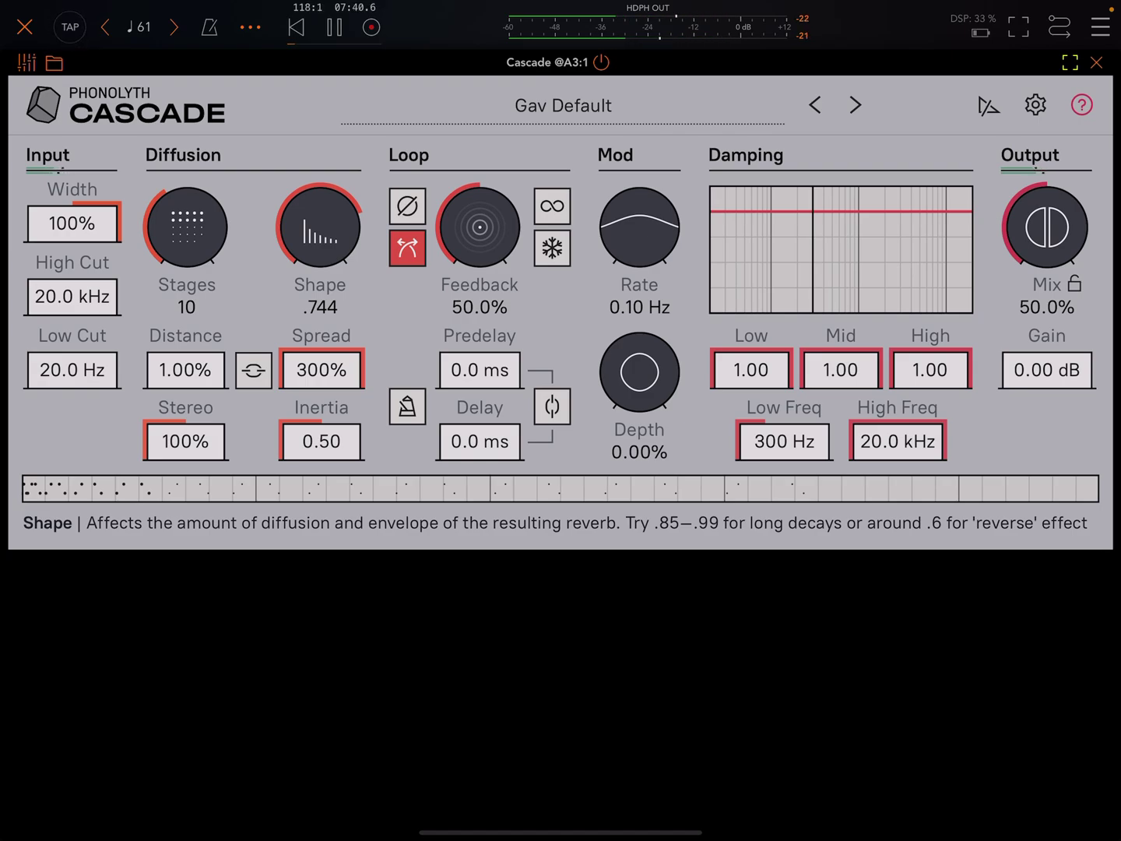
{"action": "left_click_drag", "start_coordinate": [187, 229], "coordinate": [187, 188]}
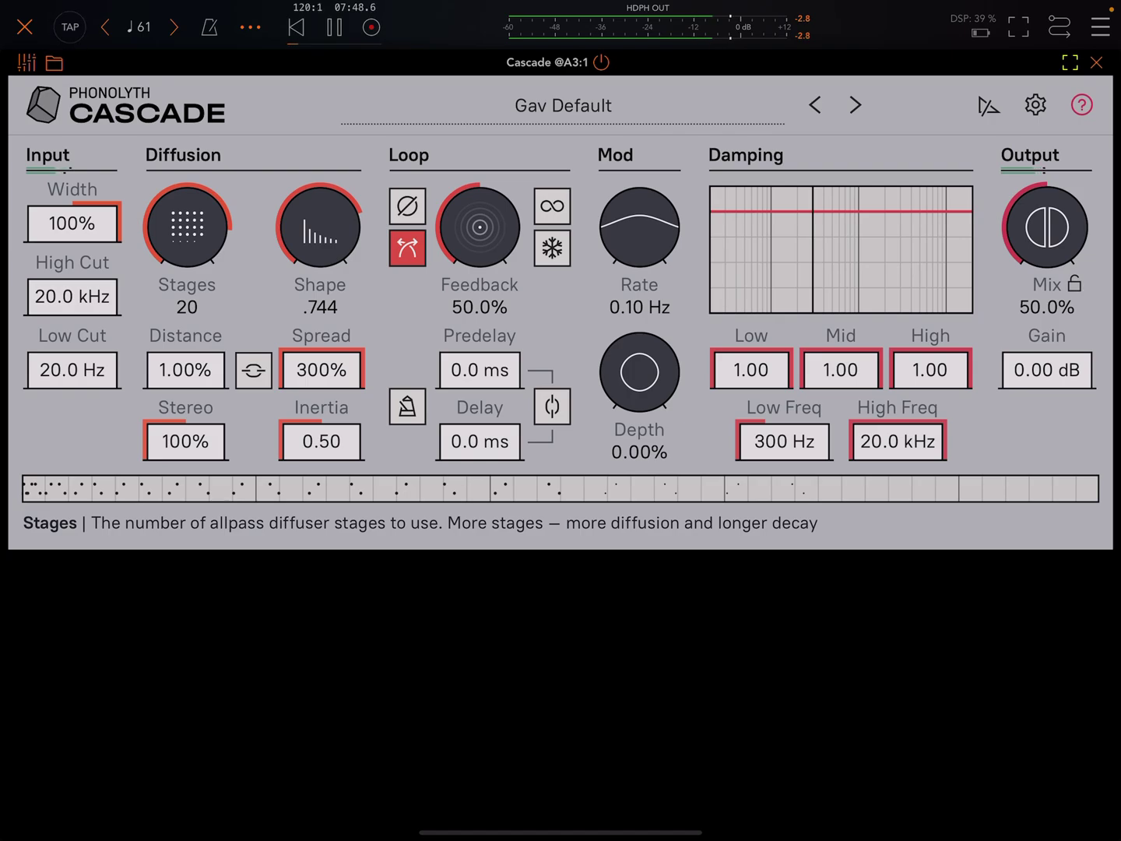
{"action": "left_click_drag", "start_coordinate": [187, 225], "coordinate": [187, 264]}
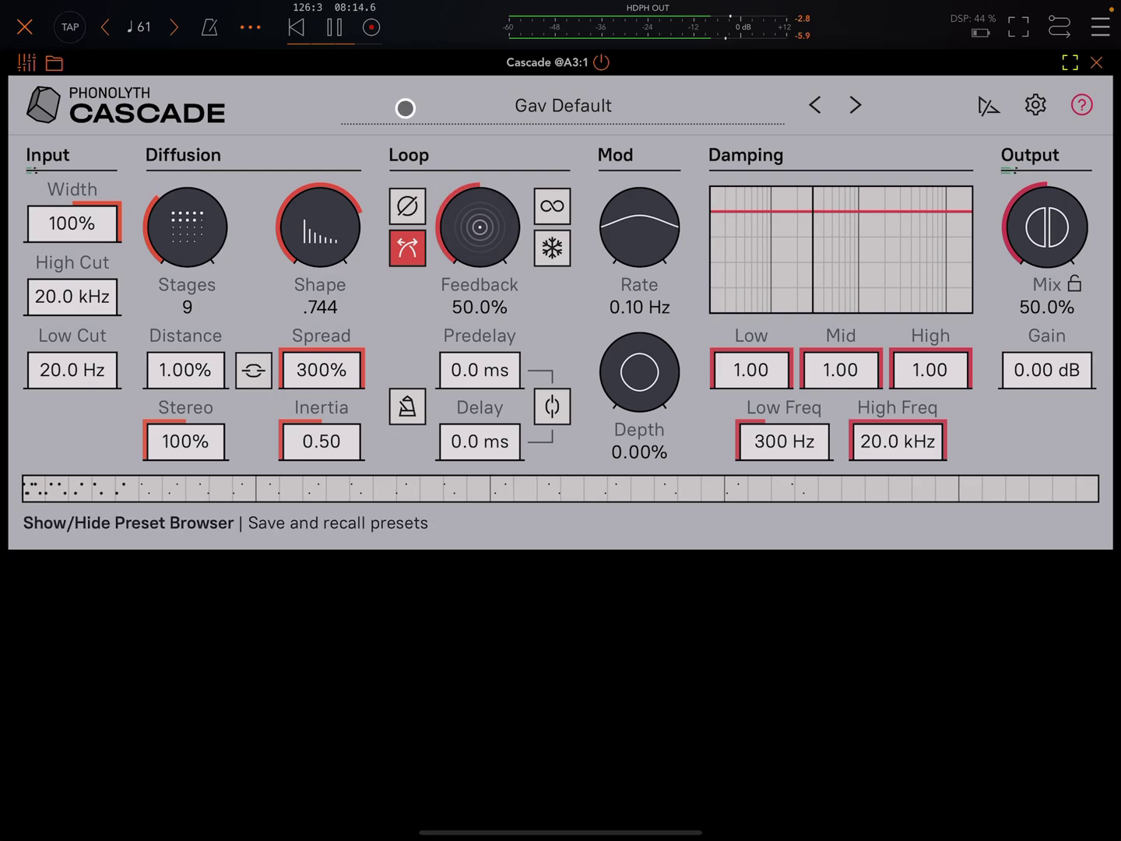
Drop the diffusion shape back to .000 and raise stages from 9 to 11.
{"action": "left_click_drag", "start_coordinate": [319, 226], "coordinate": [320, 332]}
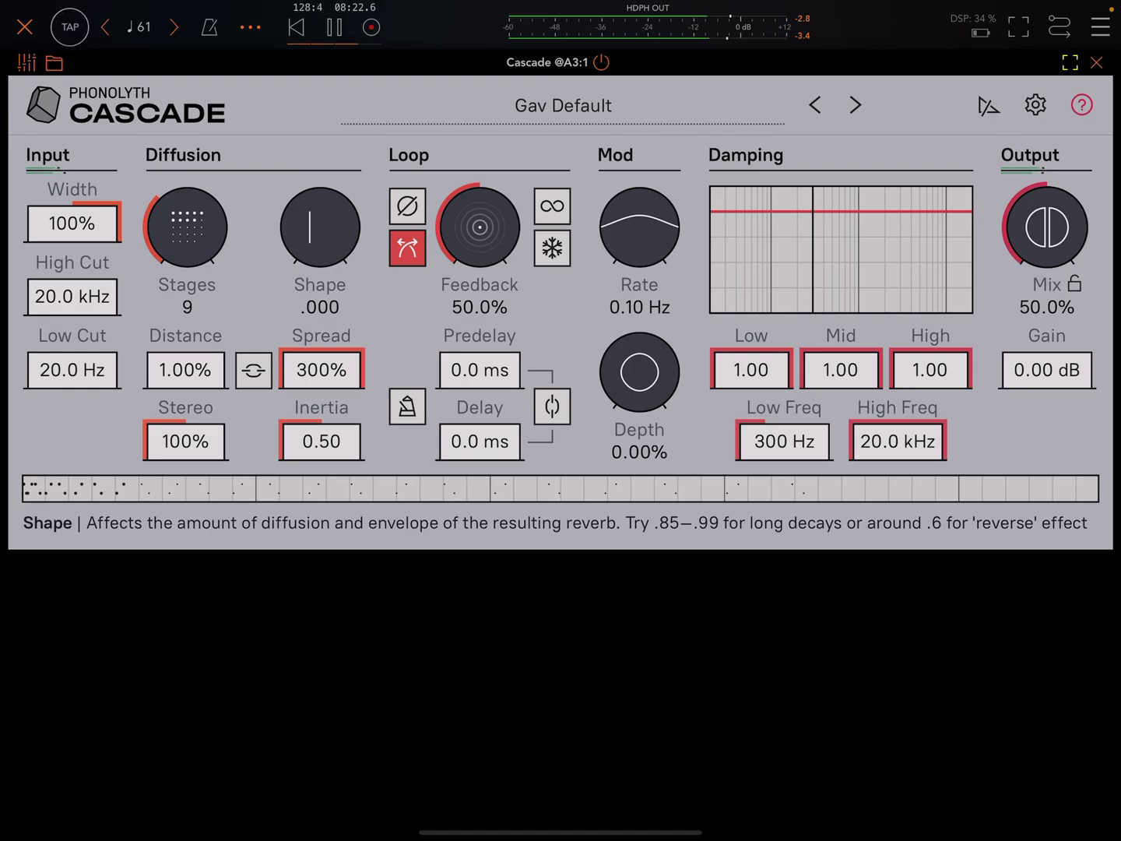
{"action": "left_click_drag", "start_coordinate": [319, 245], "coordinate": [320, 175]}
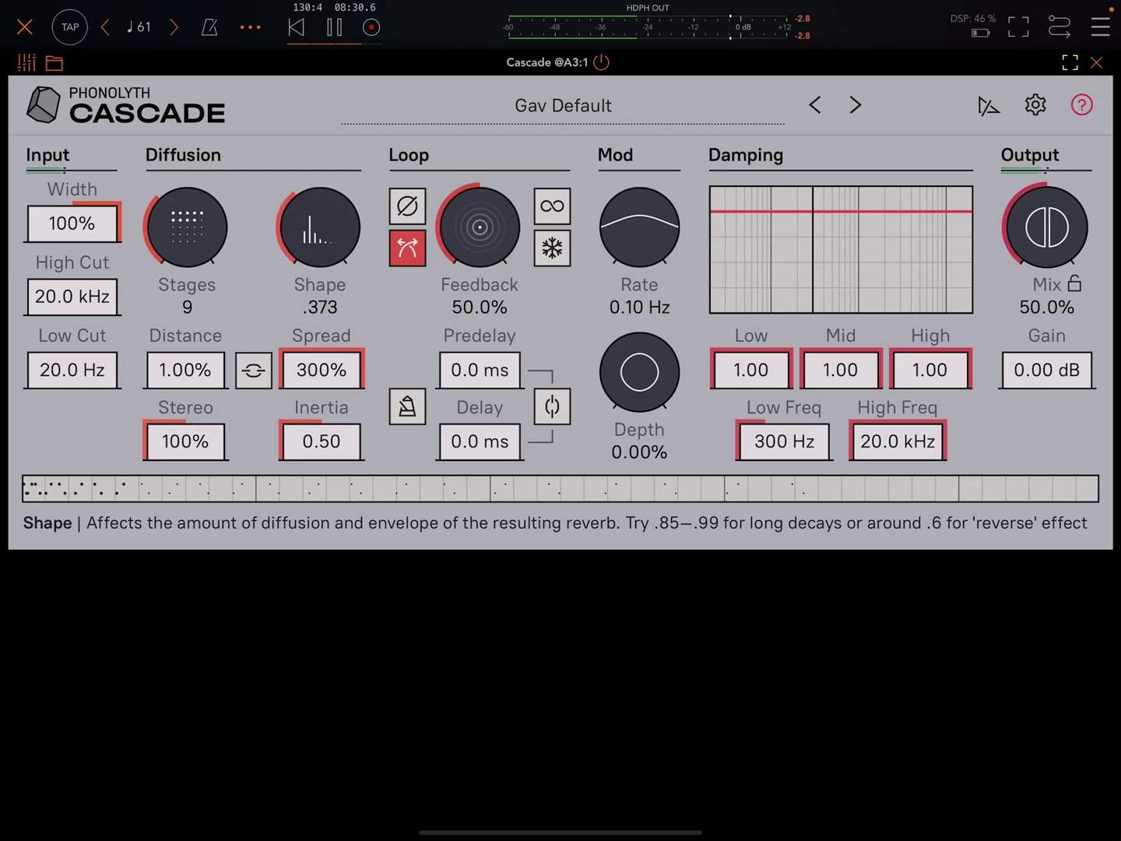
{"action": "left_click_drag", "start_coordinate": [187, 228], "coordinate": [187, 215]}
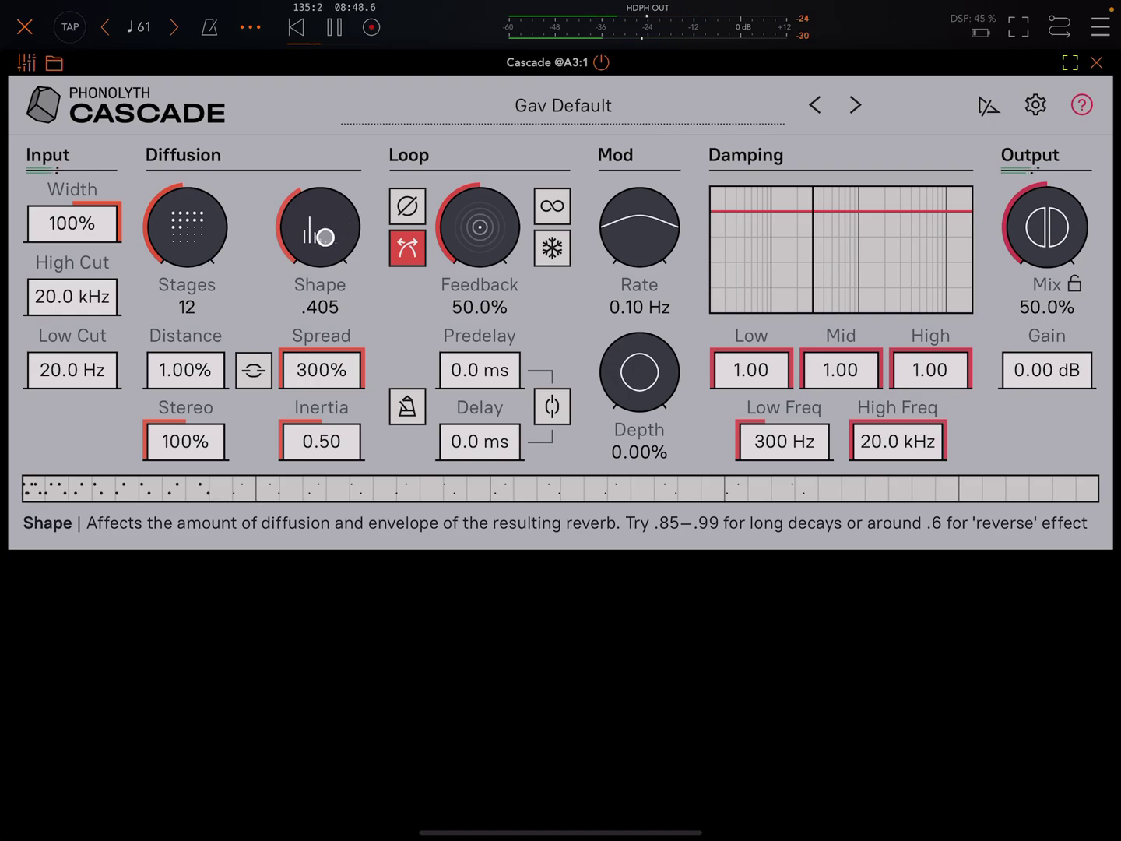
Gradually raise the diffusion shape past .5 up toward 1.000.
{"action": "mouse_move", "coordinate": [329, 233]}
{"action": "left_mouse_down"}
{"action": "mouse_move", "coordinate": [333, 223]}
{"action": "mouse_move", "coordinate": [320, 226]}
{"action": "left_mouse_up"}
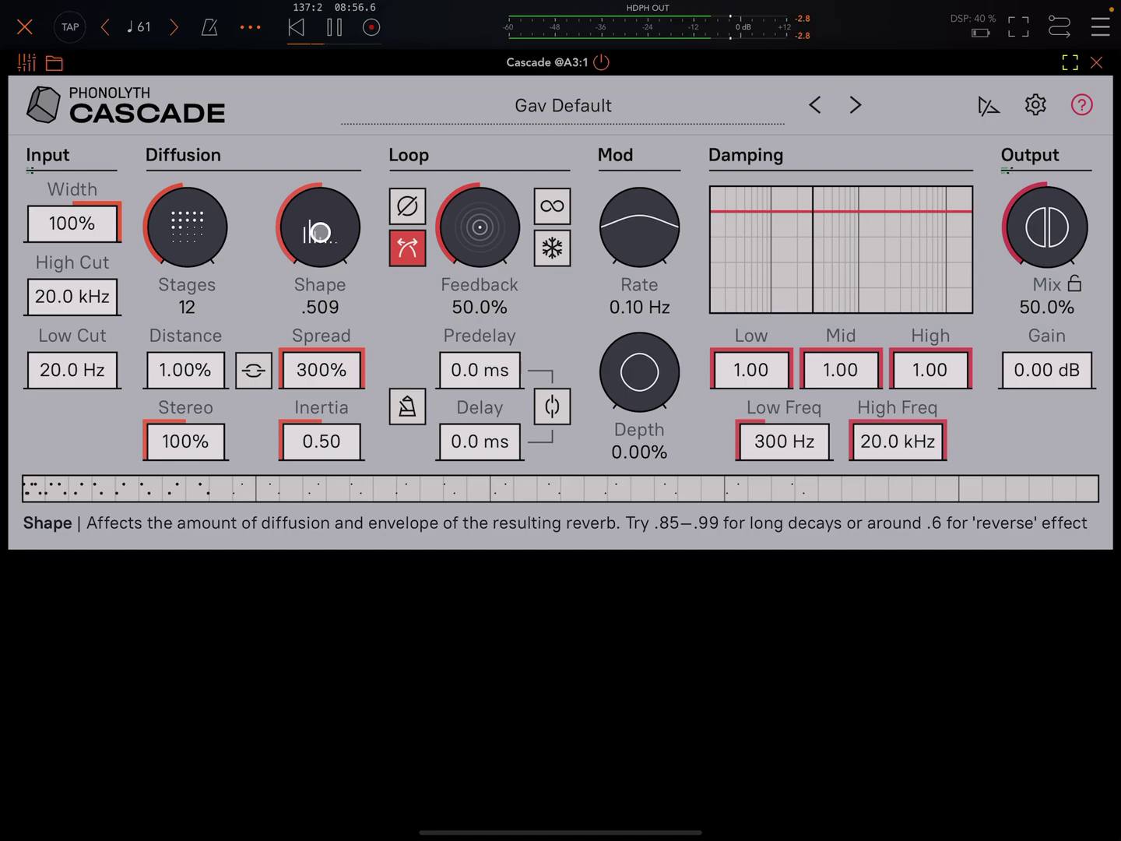
{"action": "left_click_drag", "start_coordinate": [320, 234], "coordinate": [366, 192]}
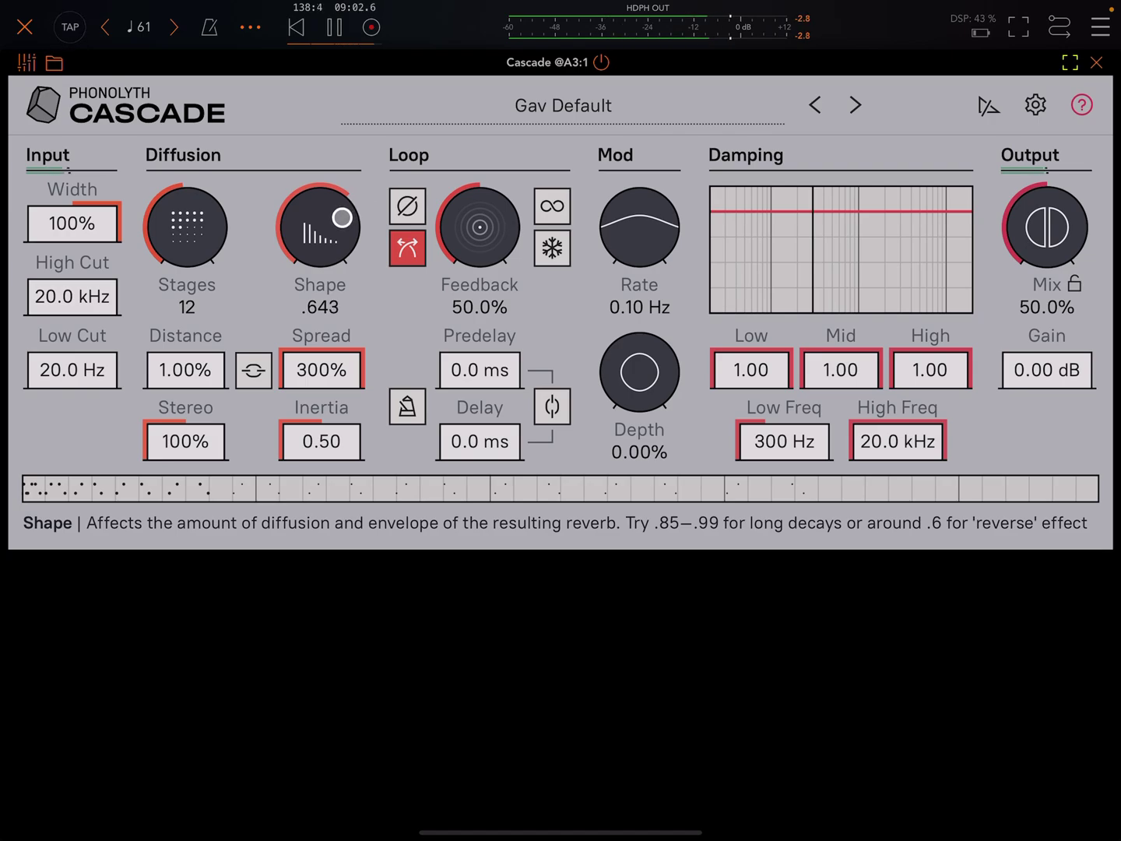
{"action": "mouse_move", "coordinate": [342, 220]}
{"action": "left_mouse_down"}
{"action": "mouse_move", "coordinate": [350, 204]}
{"action": "mouse_move", "coordinate": [341, 216]}
{"action": "left_mouse_up"}
{"action": "left_click_drag", "start_coordinate": [342, 216], "coordinate": [347, 213]}
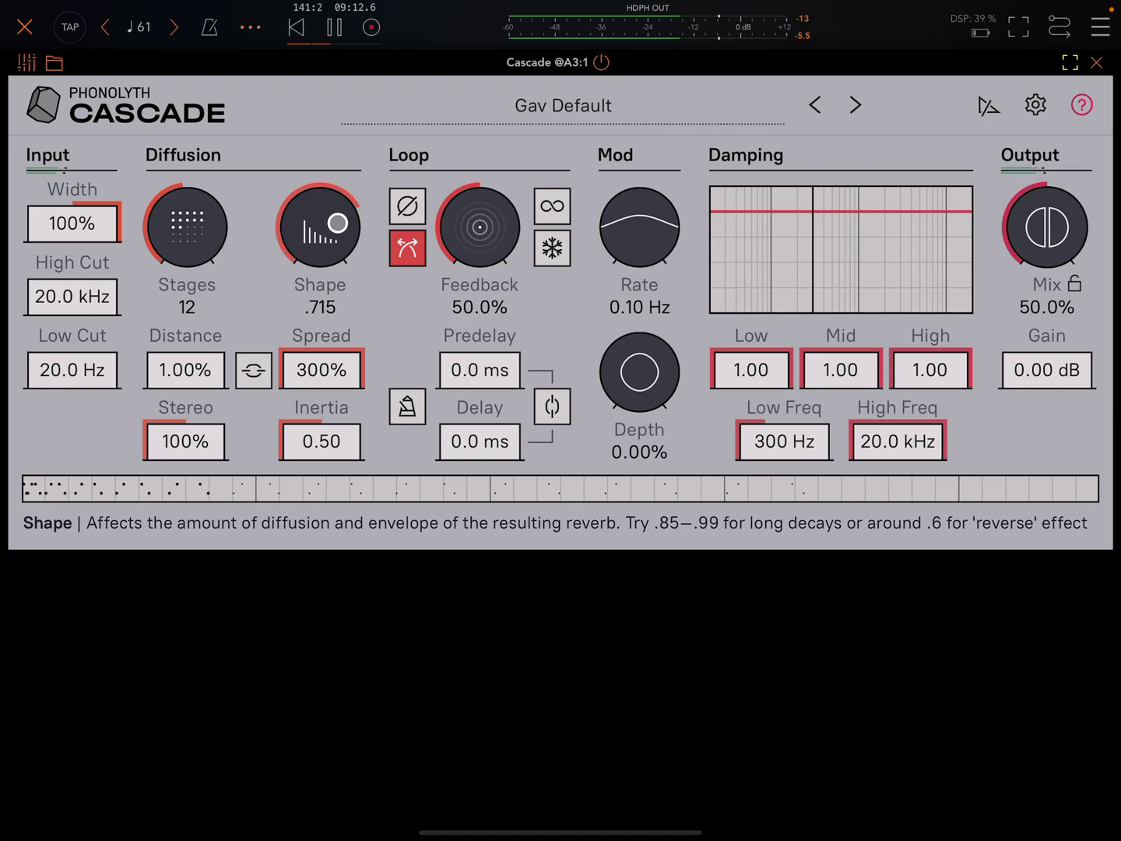
{"action": "mouse_move", "coordinate": [338, 224]}
{"action": "left_mouse_down"}
{"action": "mouse_move", "coordinate": [366, 197]}
{"action": "mouse_move", "coordinate": [337, 224]}
{"action": "left_mouse_up"}
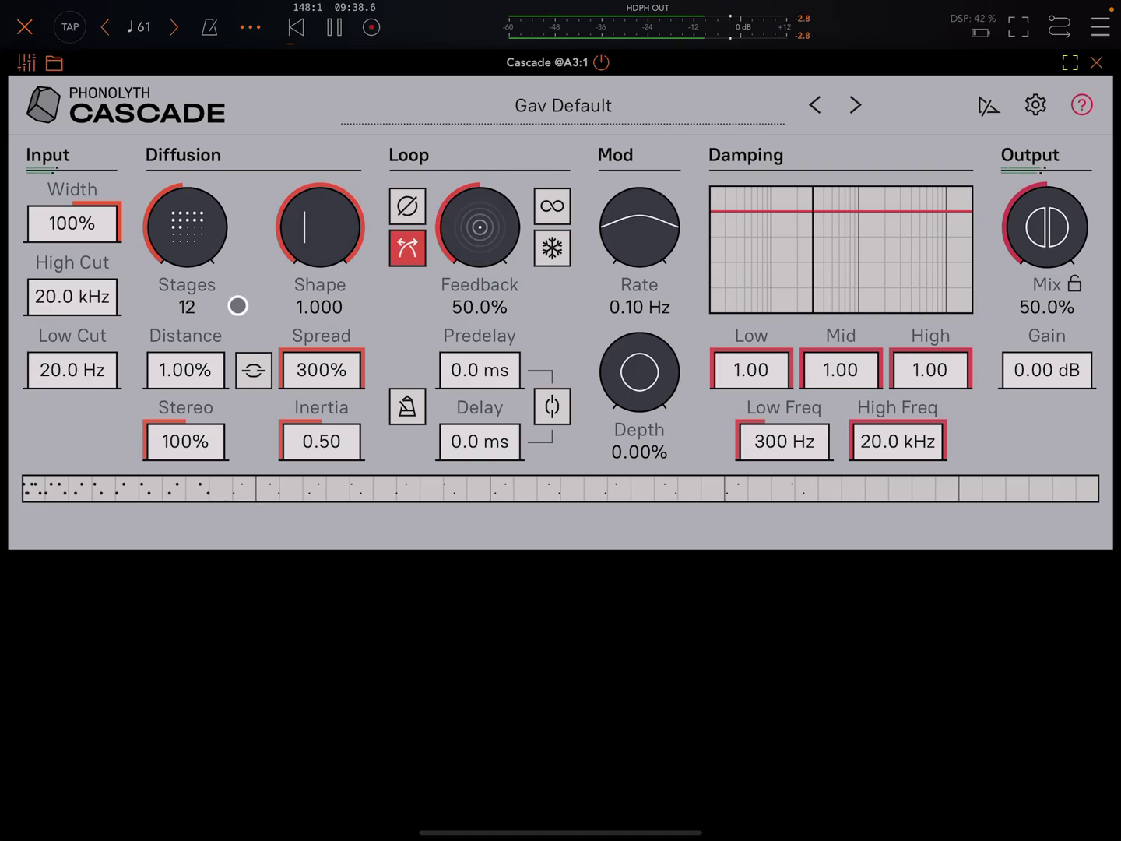
Ease the diffusion Shape back down to .702.
{"action": "mouse_move", "coordinate": [319, 227]}
{"action": "left_mouse_down"}
{"action": "mouse_move", "coordinate": [283, 305]}
{"action": "mouse_move", "coordinate": [284, 332]}
{"action": "left_mouse_up"}
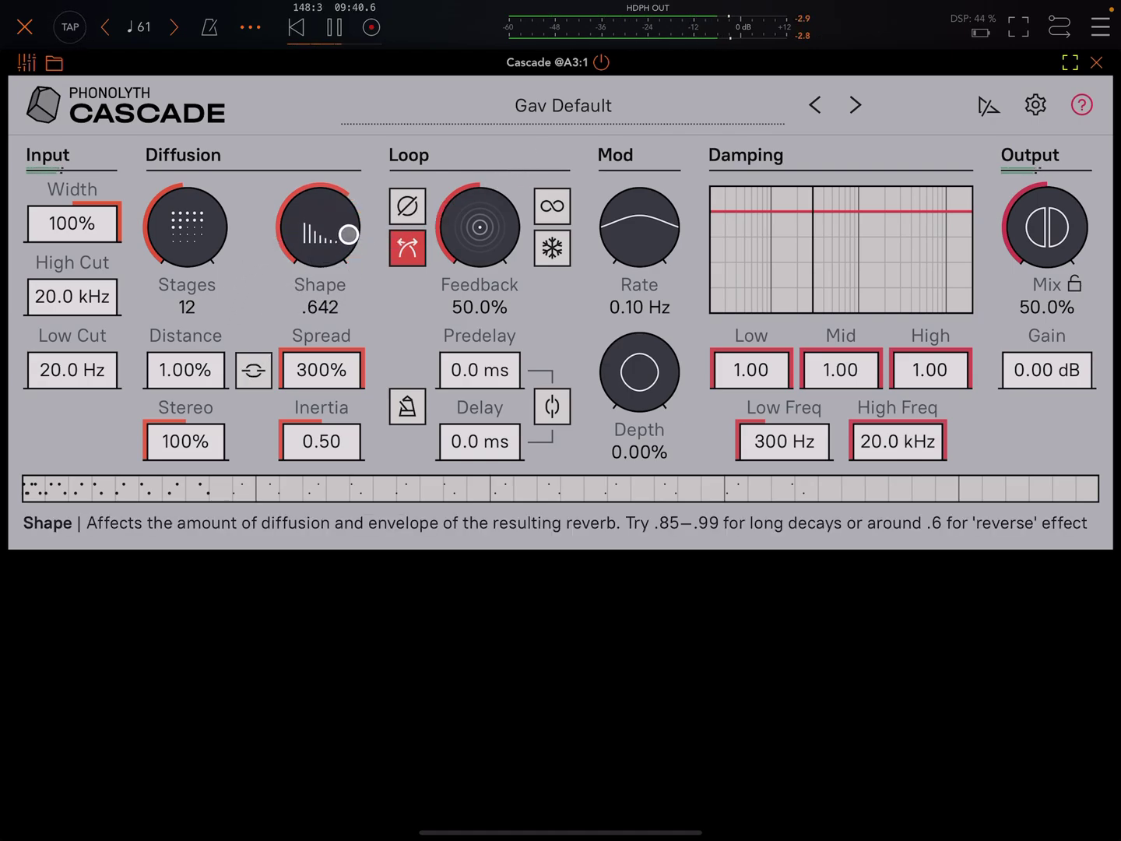
{"action": "left_click_drag", "start_coordinate": [337, 239], "coordinate": [361, 200]}
{"action": "left_click", "coordinate": [213, 365]}
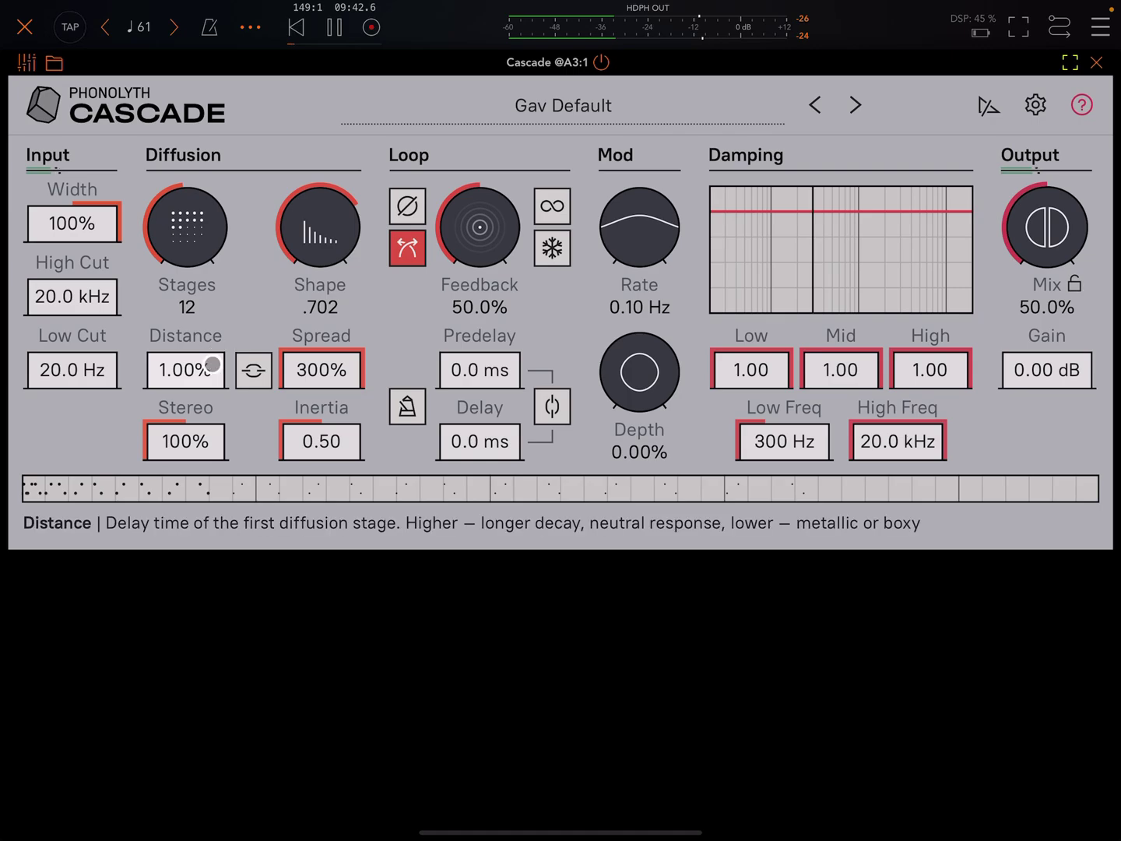
Read the Stage Delays and Distance help, then raise Distance to 40.3%.
{"action": "left_click", "coordinate": [153, 447]}
{"action": "left_click", "coordinate": [35, 488]}
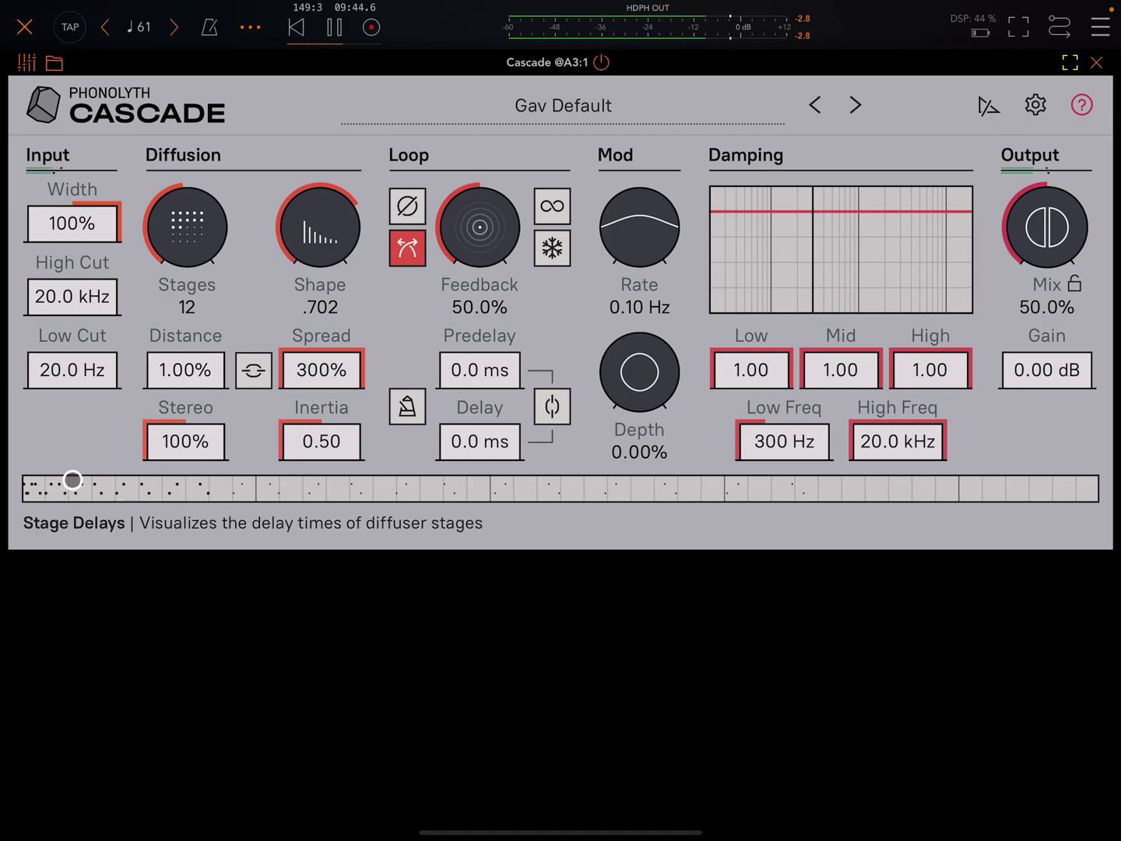
{"action": "left_click", "coordinate": [184, 370]}
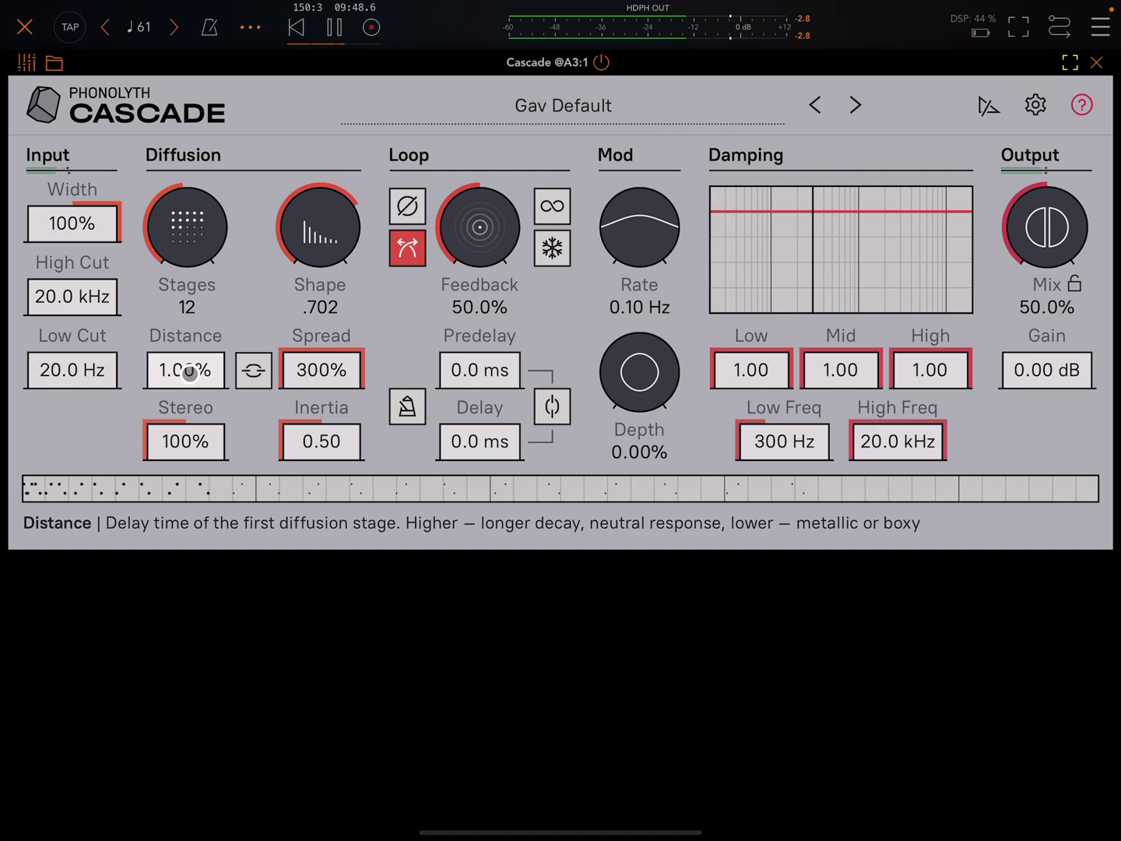
{"action": "left_click_drag", "start_coordinate": [186, 374], "coordinate": [268, 246]}
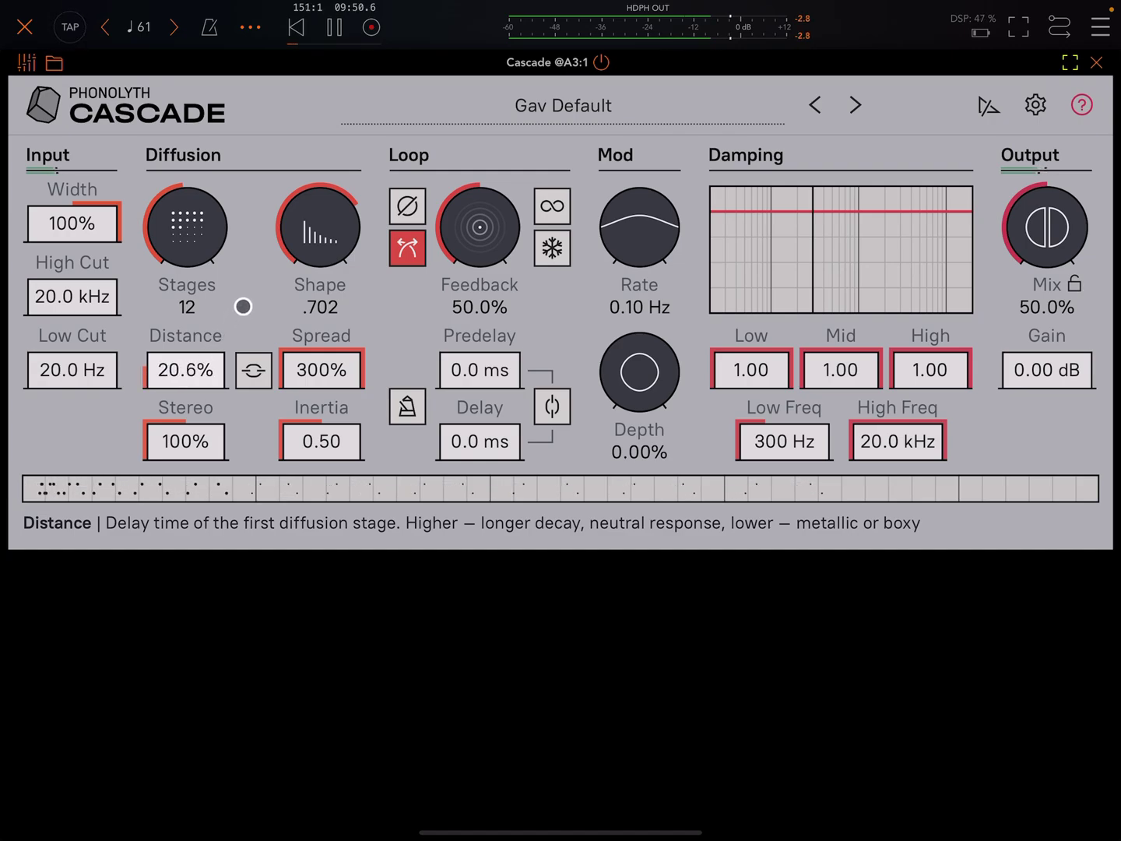
{"action": "left_click", "coordinate": [44, 486]}
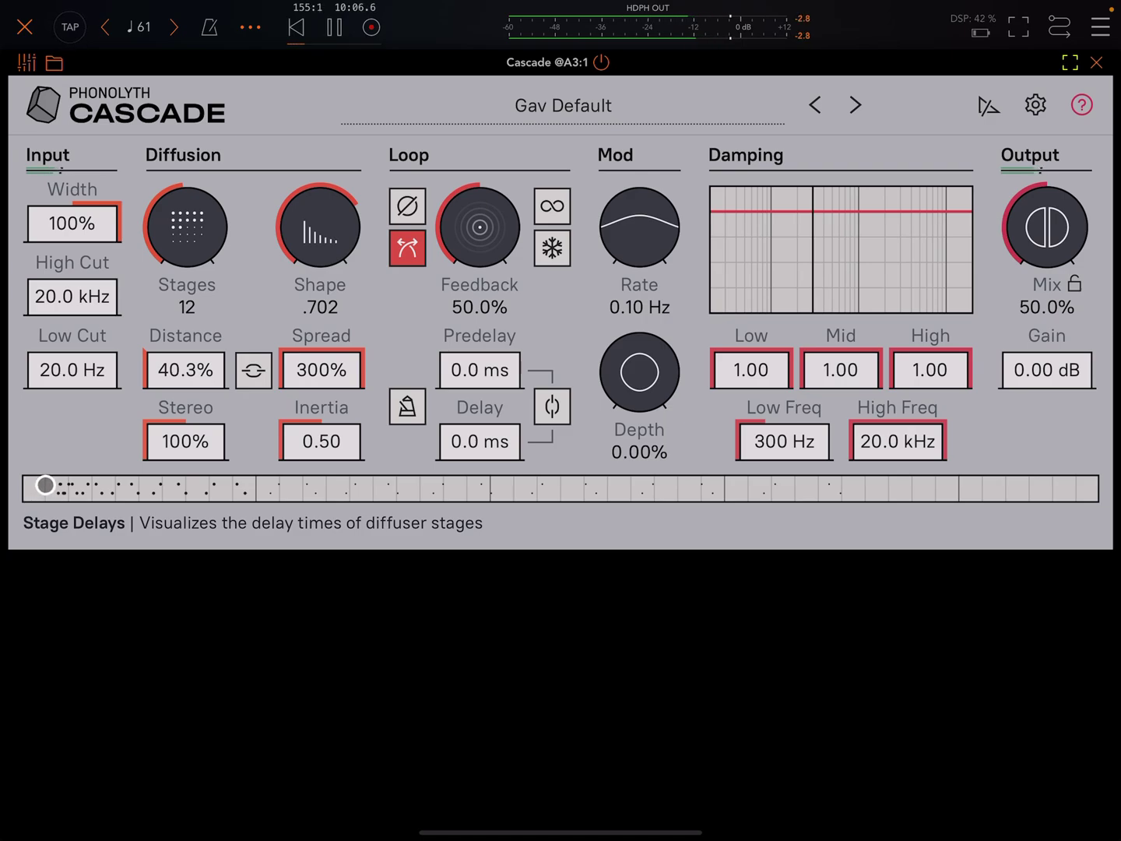
Sweep Spread down to about 61%, back to 83%, then up to around 190%.
{"action": "left_click_drag", "start_coordinate": [321, 363], "coordinate": [302, 587]}
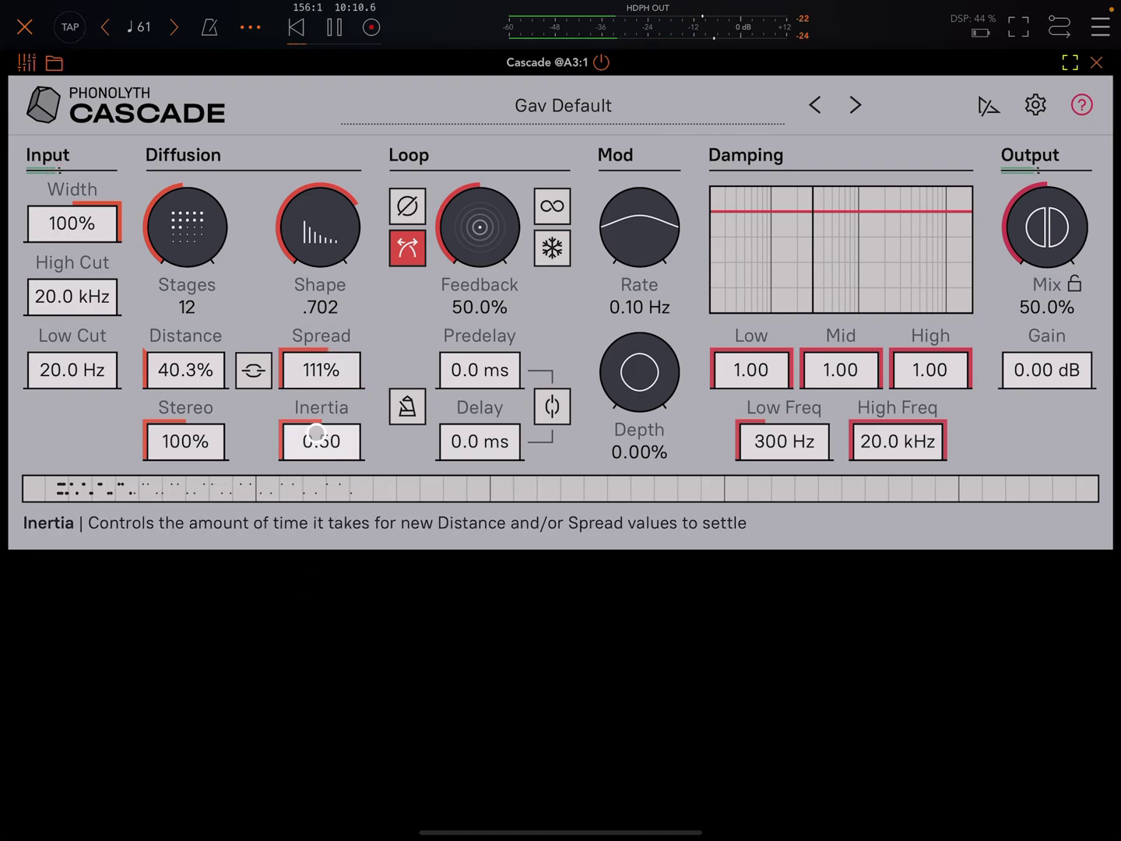
{"action": "left_click_drag", "start_coordinate": [325, 378], "coordinate": [315, 487]}
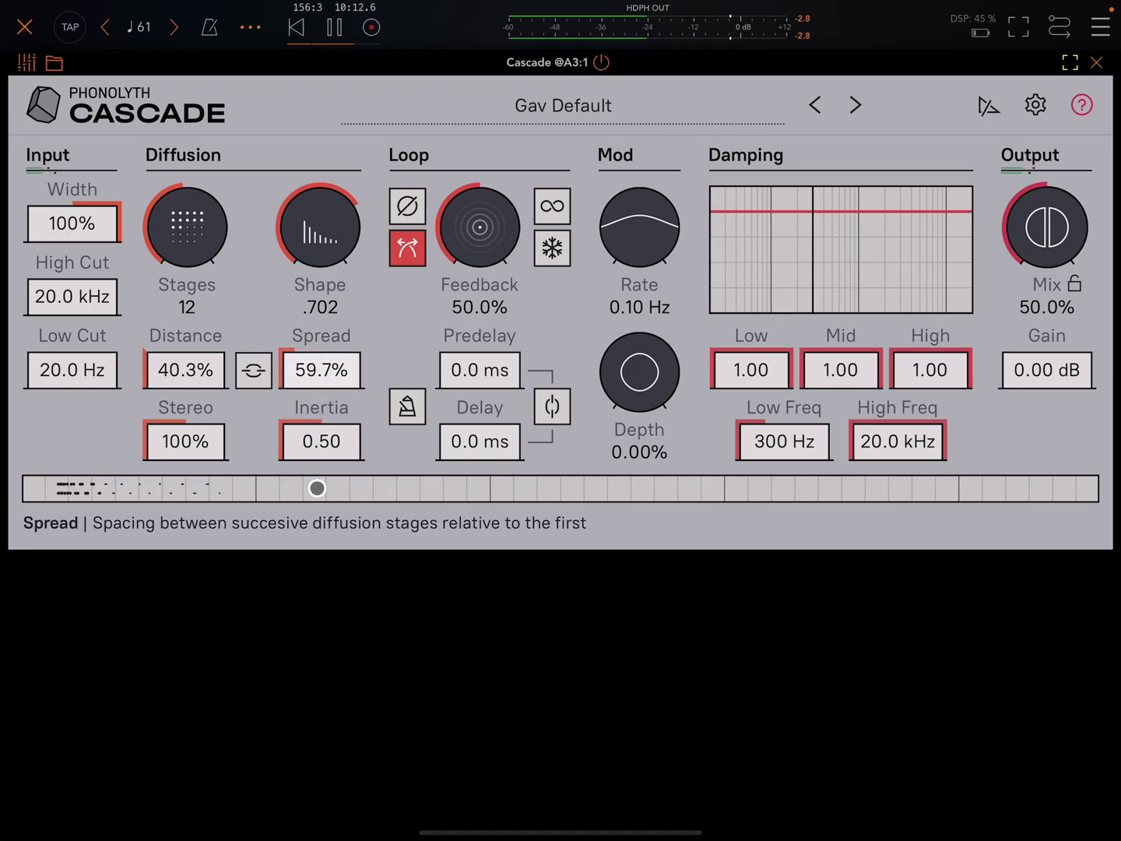
{"action": "mouse_move", "coordinate": [322, 375]}
{"action": "left_mouse_down"}
{"action": "mouse_move", "coordinate": [339, 342]}
{"action": "mouse_move", "coordinate": [333, 351]}
{"action": "left_mouse_up"}
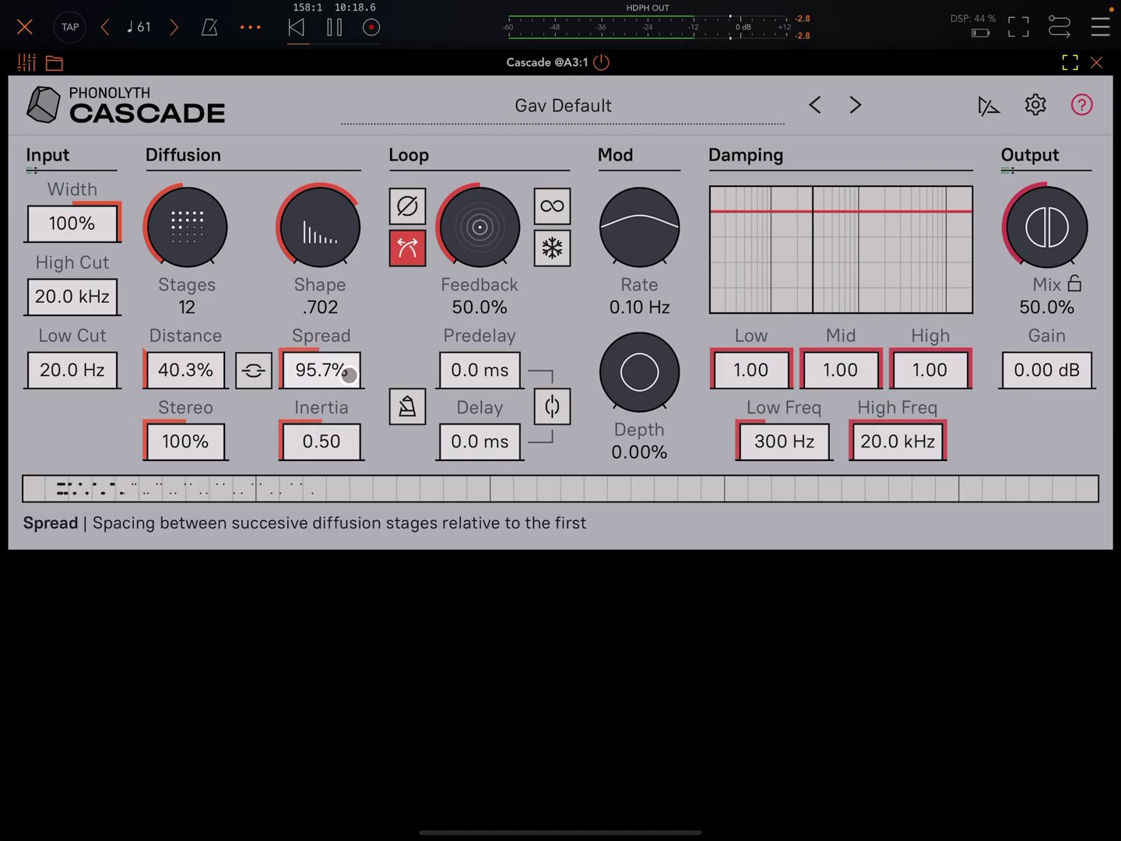
{"action": "left_click_drag", "start_coordinate": [346, 375], "coordinate": [370, 333]}
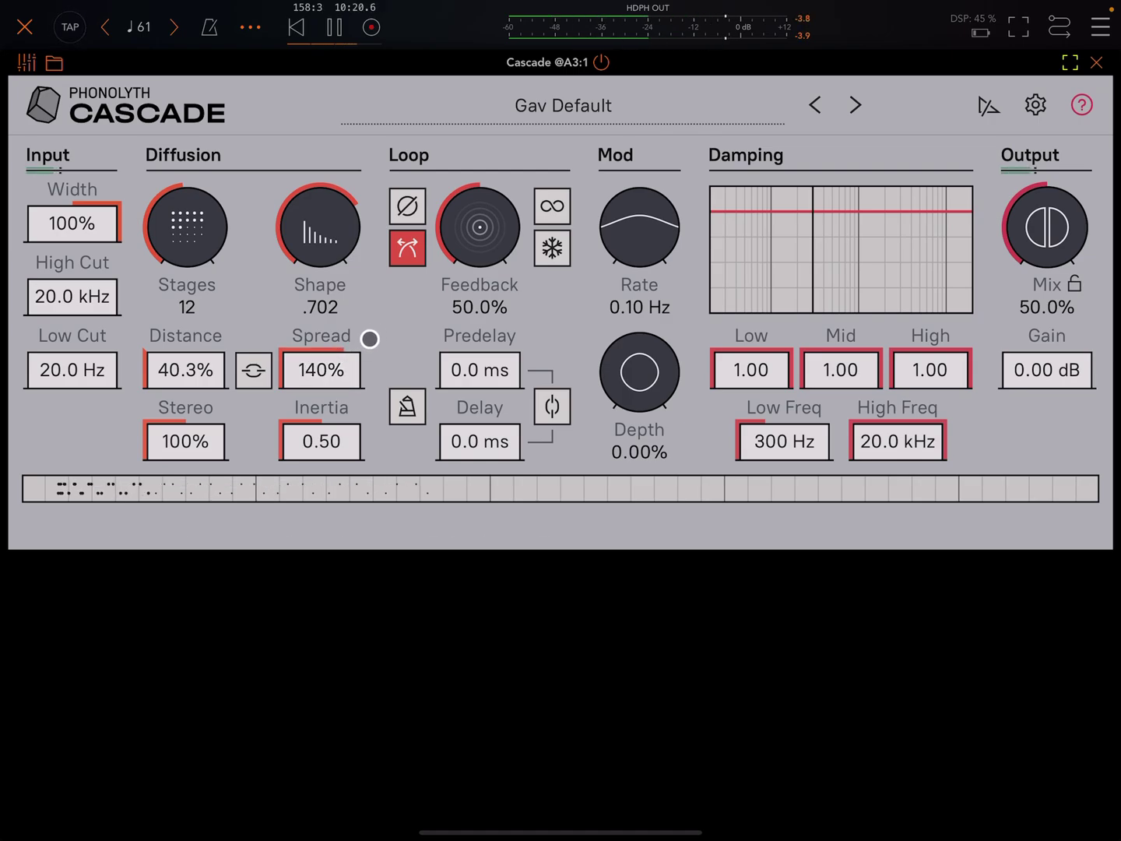
{"action": "left_click_drag", "start_coordinate": [331, 375], "coordinate": [356, 348]}
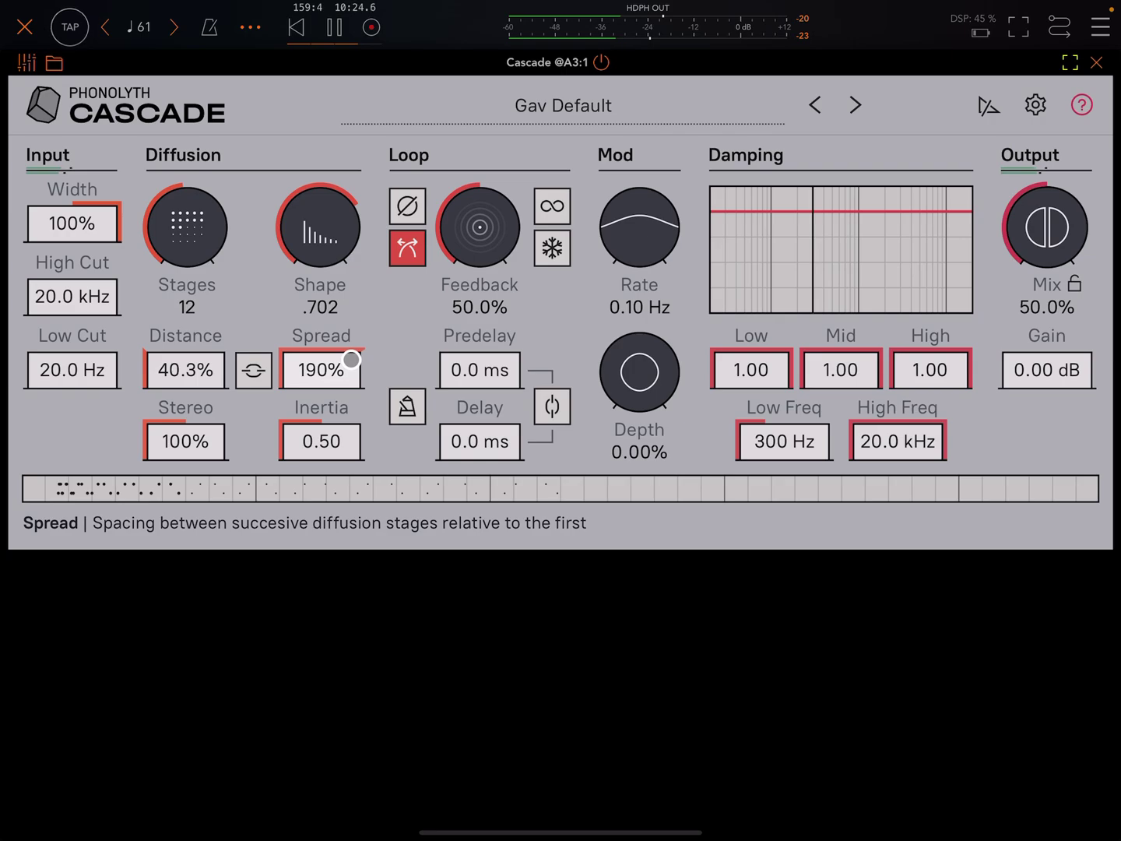
Link Spread to Distance, enlarge both to 160%, then unlink them.
{"action": "left_click", "coordinate": [253, 369]}
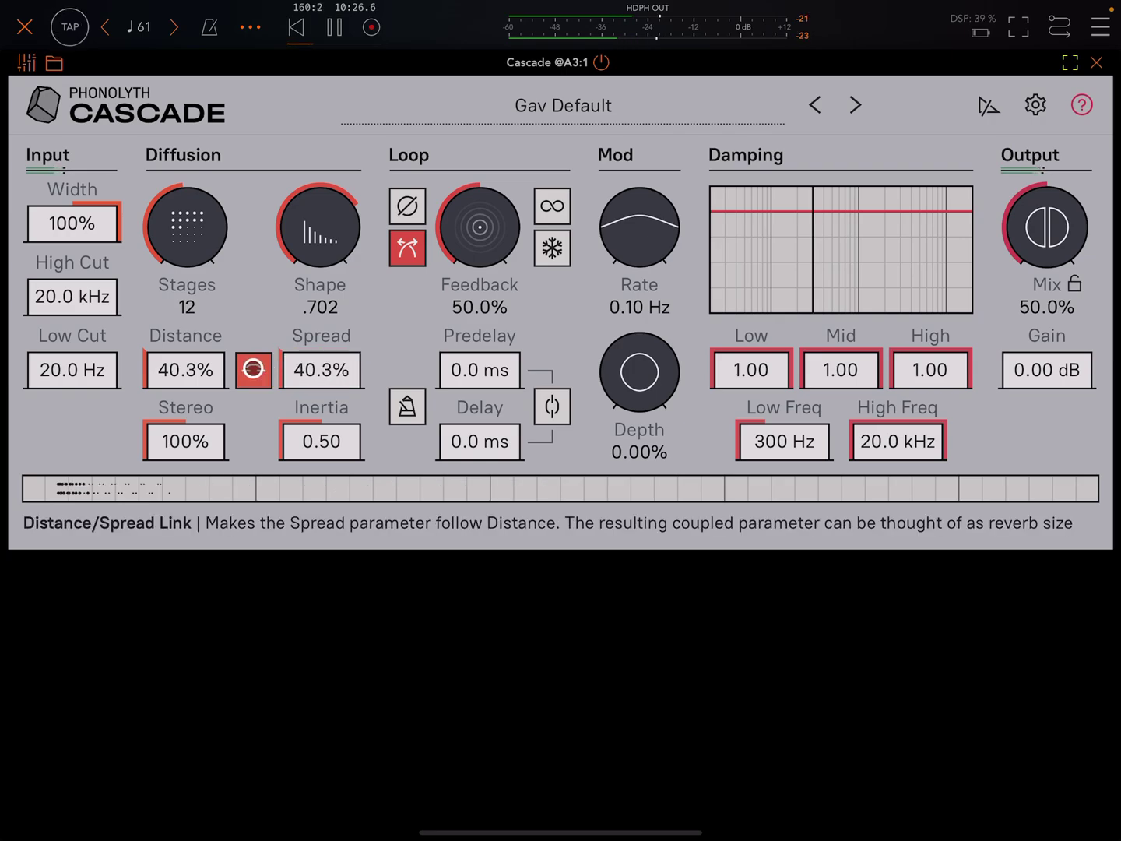
{"action": "left_click", "coordinate": [187, 370]}
{"action": "left_click_drag", "start_coordinate": [182, 374], "coordinate": [386, 197]}
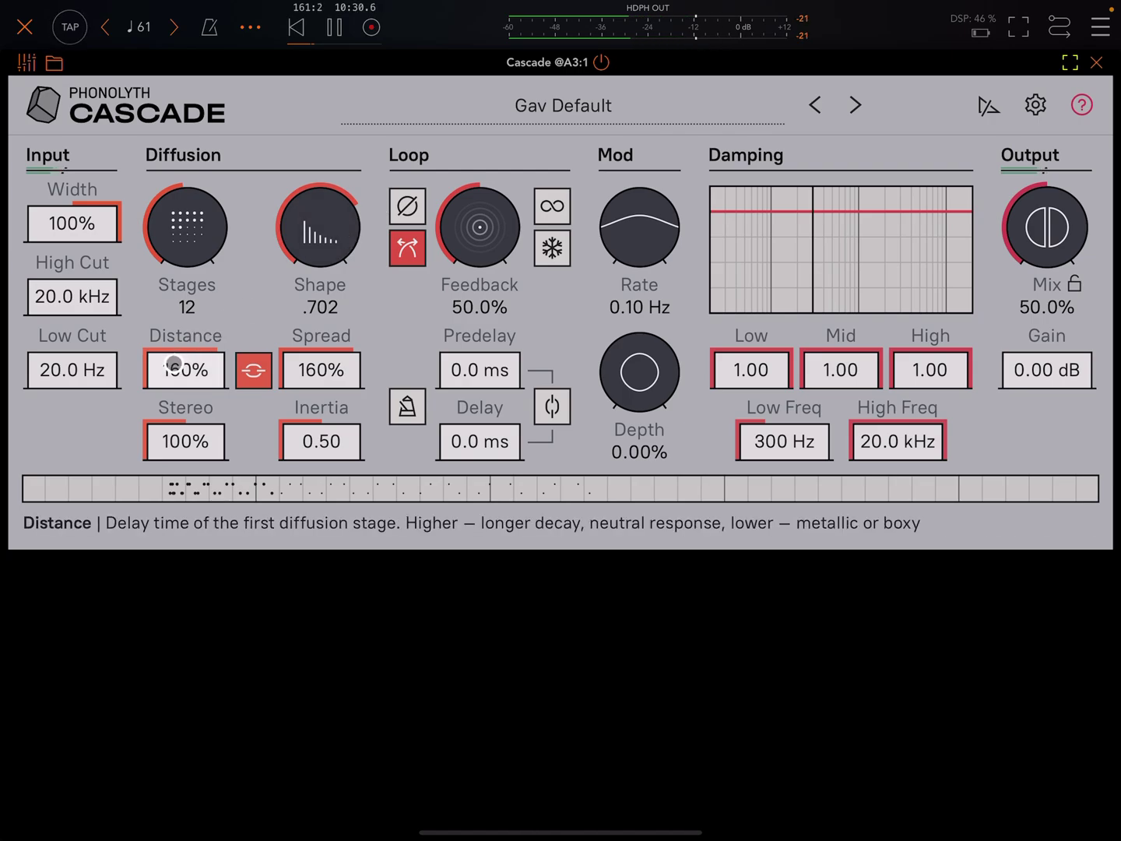
{"action": "left_click", "coordinate": [253, 369]}
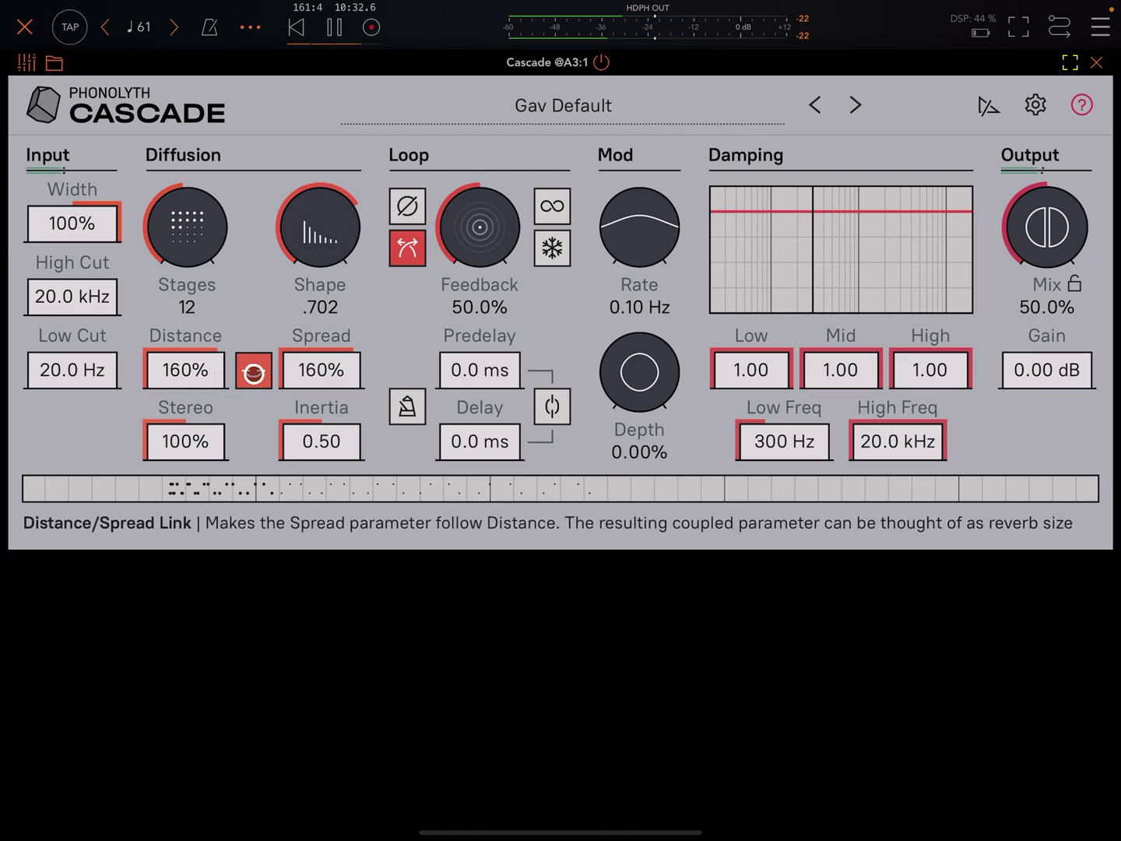
Reset Distance and Spread to their 100% defaults.
{"action": "left_click_drag", "start_coordinate": [184, 370], "coordinate": [212, 395]}
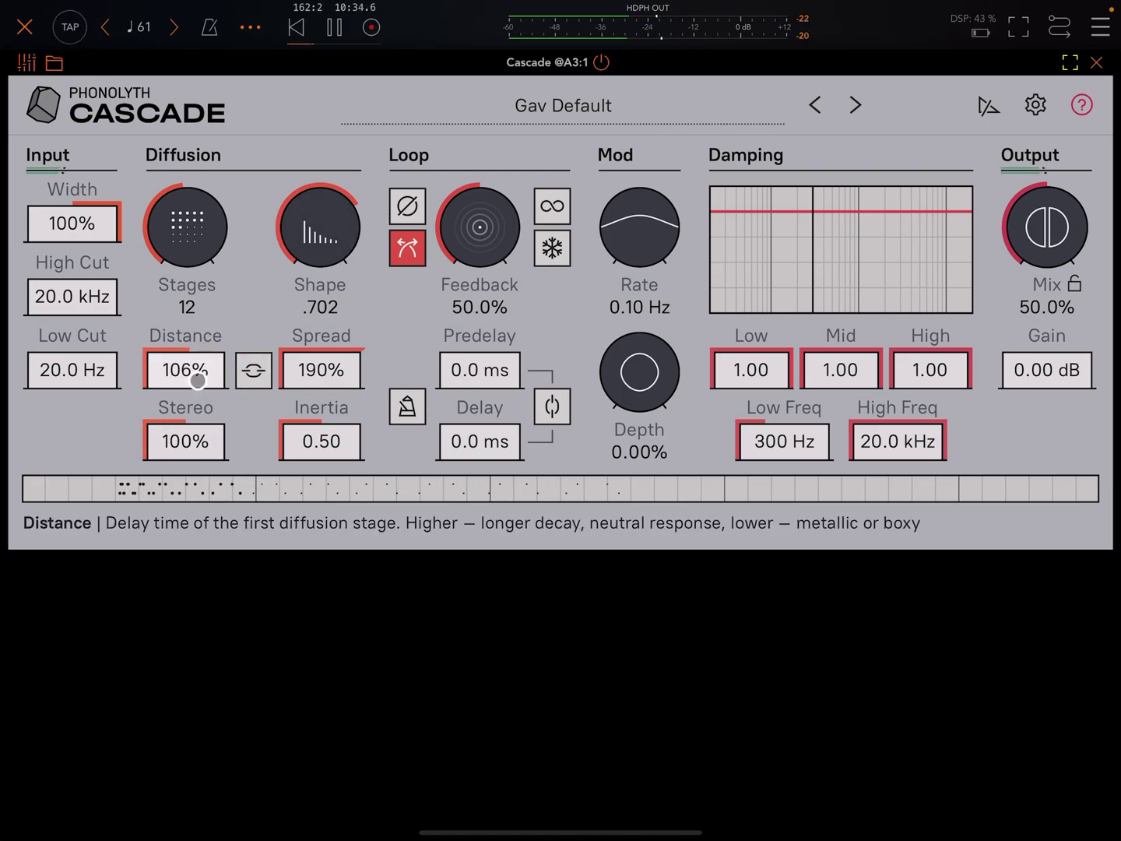
{"action": "double_click", "coordinate": [200, 377]}
{"action": "double_click", "coordinate": [332, 370]}
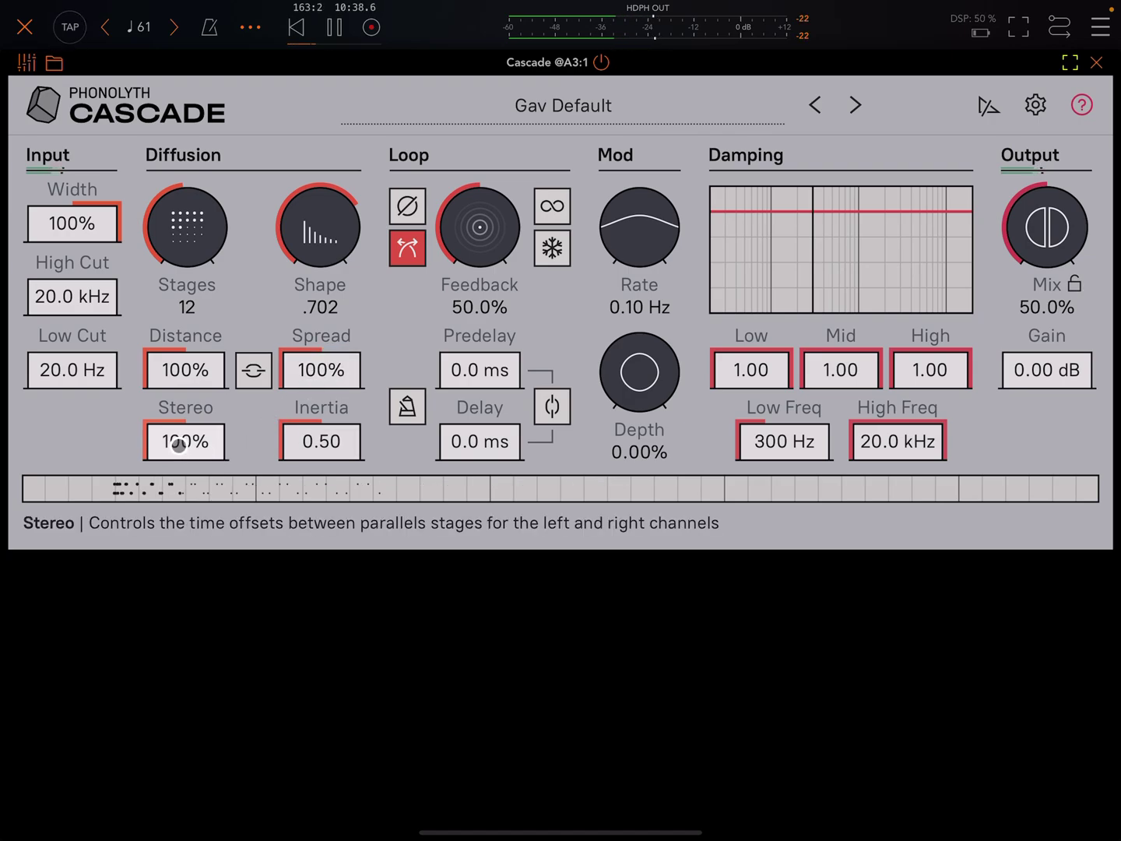
Sweep the Stereo offset between 0% and 51.1% and raise Spread to 295%.
{"action": "mouse_move", "coordinate": [188, 435]}
{"action": "left_mouse_down"}
{"action": "mouse_move", "coordinate": [140, 649]}
{"action": "mouse_move", "coordinate": [187, 446]}
{"action": "left_mouse_up"}
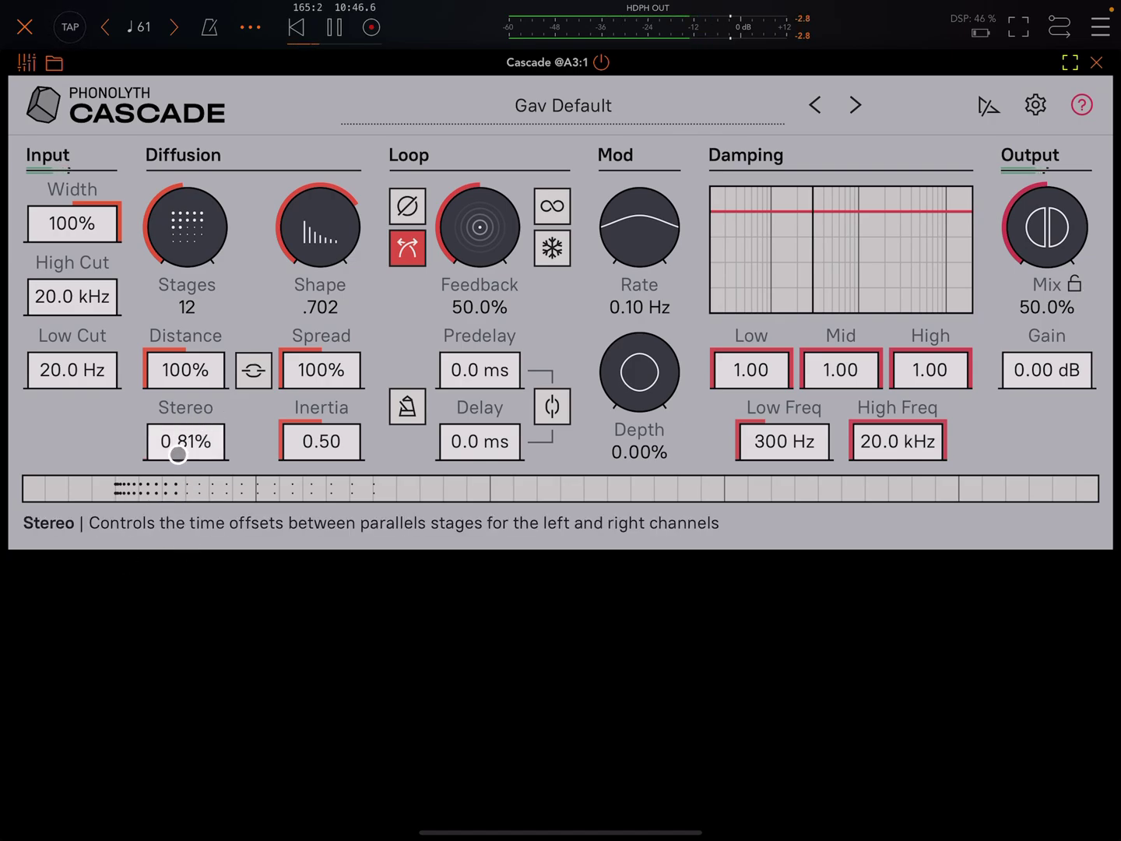
{"action": "left_click_drag", "start_coordinate": [186, 446], "coordinate": [271, 313]}
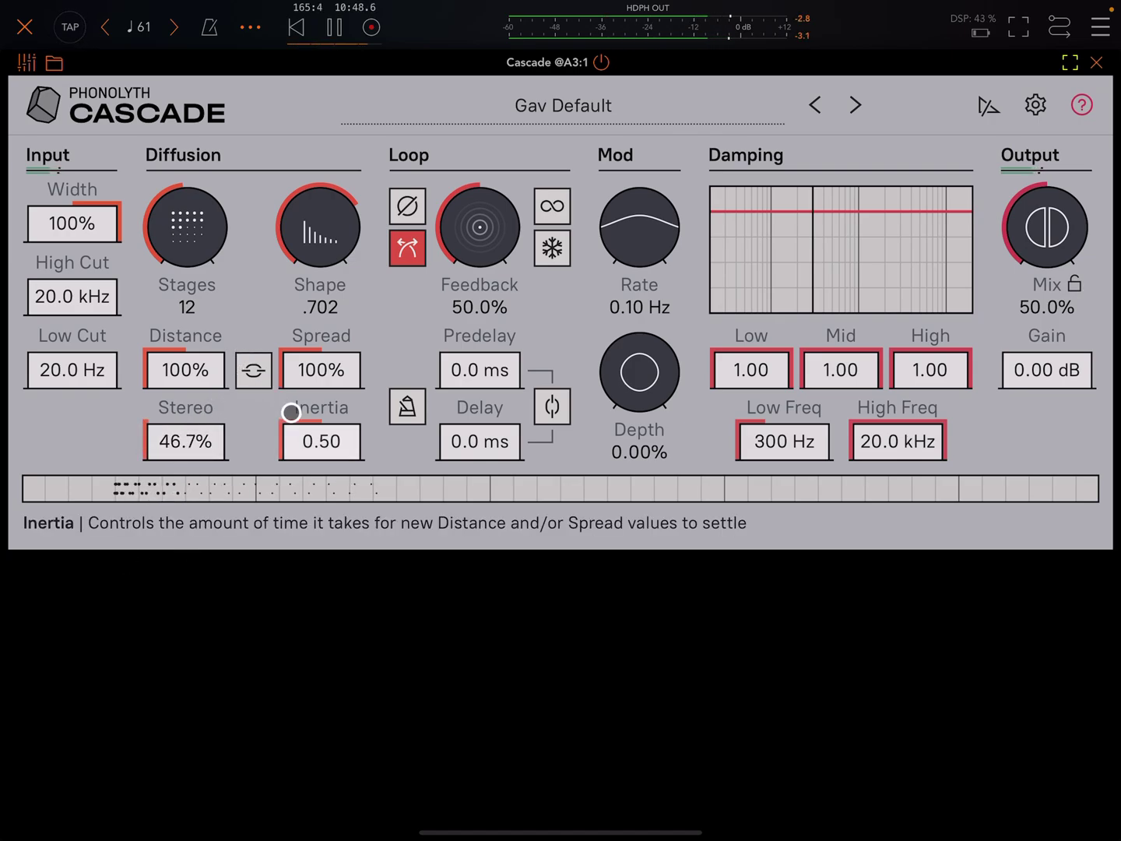
{"action": "left_click_drag", "start_coordinate": [330, 366], "coordinate": [420, 287]}
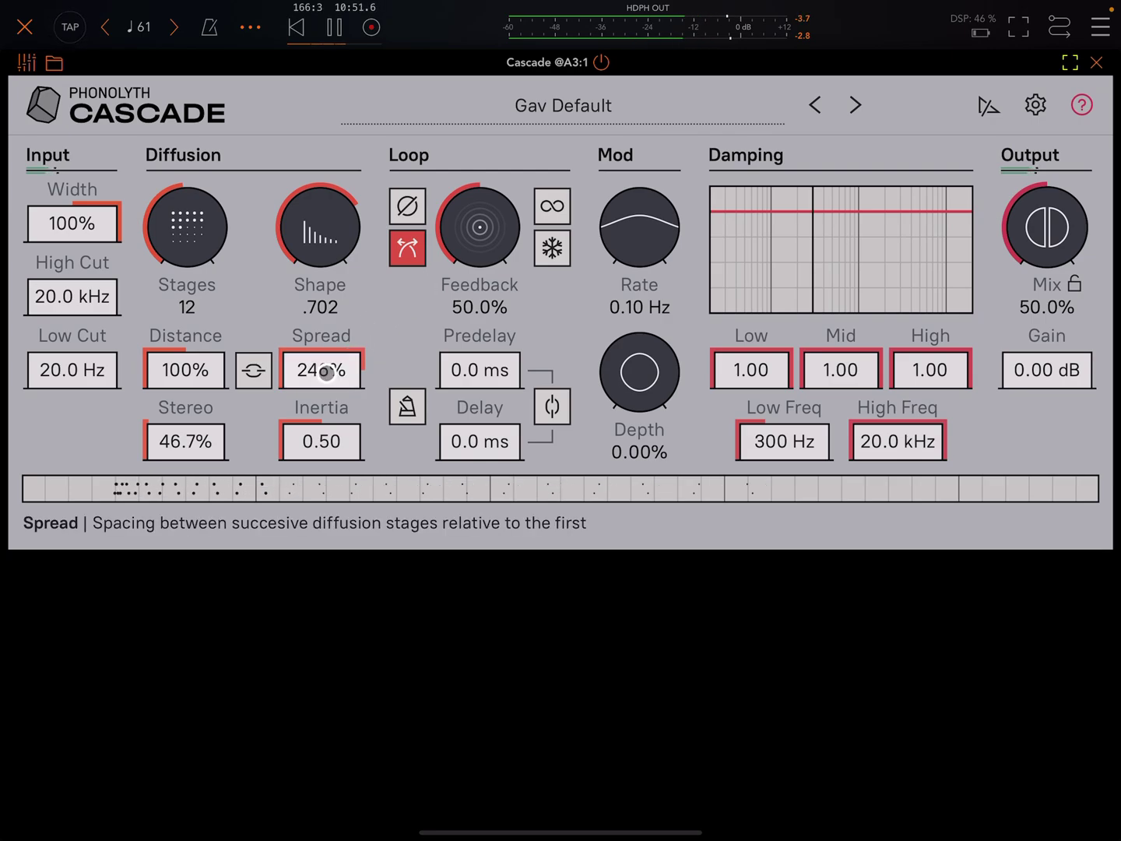
{"action": "mouse_move", "coordinate": [421, 287]}
{"action": "left_mouse_down"}
{"action": "mouse_move", "coordinate": [504, 261]}
{"action": "mouse_move", "coordinate": [330, 366]}
{"action": "left_mouse_up"}
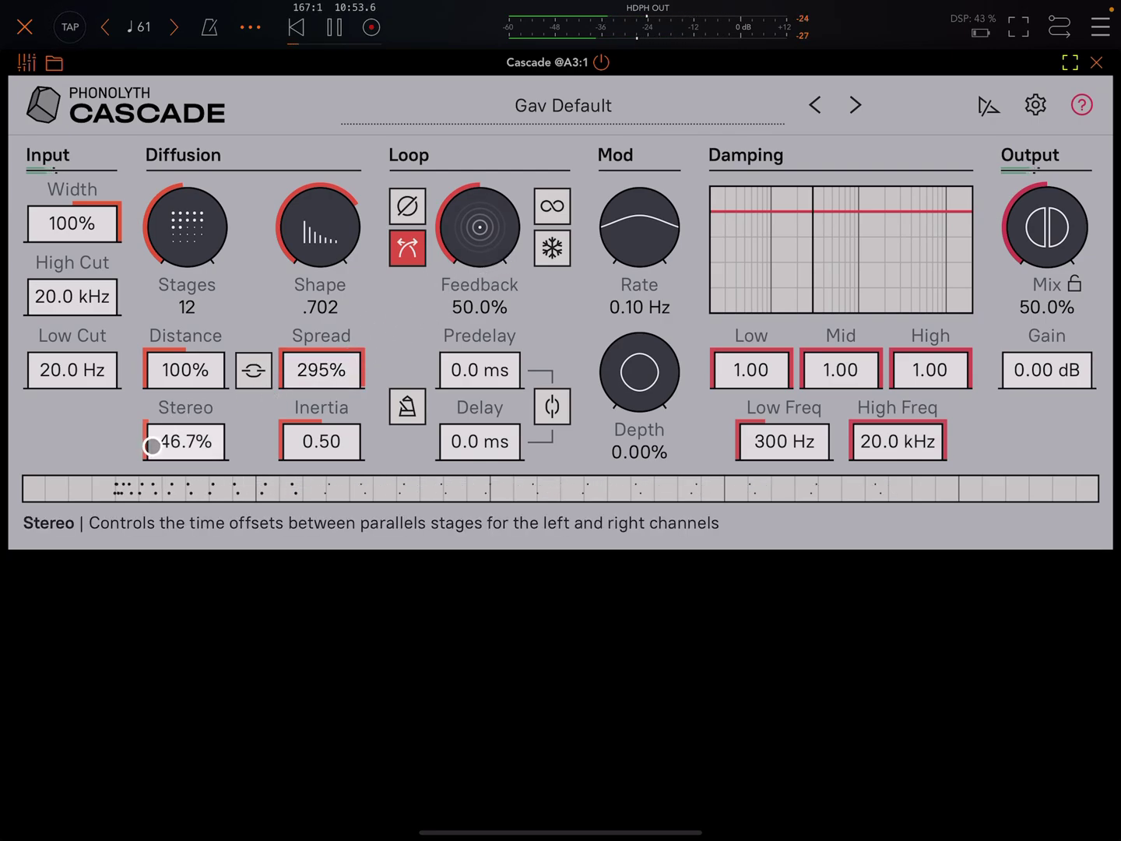
{"action": "mouse_move", "coordinate": [149, 447]}
{"action": "left_mouse_down"}
{"action": "mouse_move", "coordinate": [166, 646]}
{"action": "mouse_move", "coordinate": [188, 508]}
{"action": "left_mouse_up"}
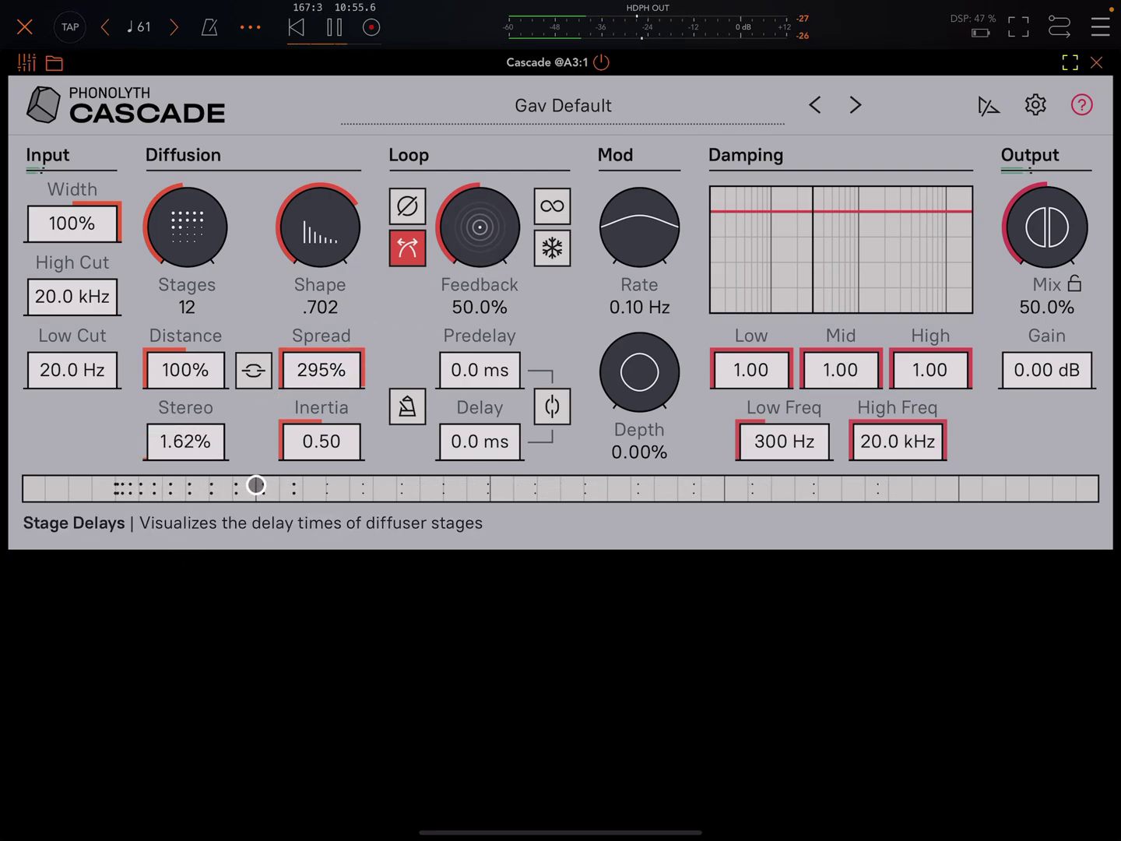
{"action": "mouse_move", "coordinate": [173, 430]}
{"action": "left_mouse_down"}
{"action": "mouse_move", "coordinate": [172, 474]}
{"action": "mouse_move", "coordinate": [215, 399]}
{"action": "mouse_move", "coordinate": [190, 439]}
{"action": "mouse_move", "coordinate": [197, 411]}
{"action": "left_mouse_up"}
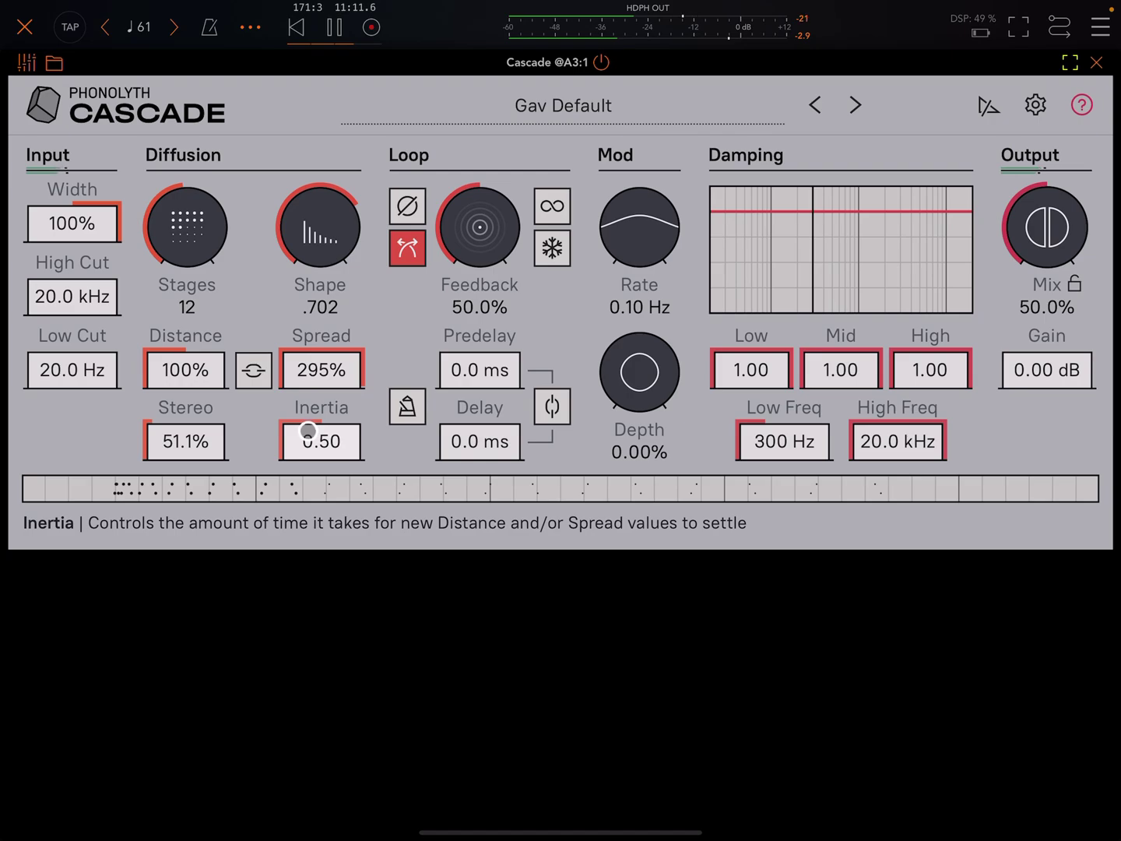
Zero Inertia and sweep Spread down and back up to its 300% maximum.
{"action": "mouse_move", "coordinate": [311, 438]}
{"action": "left_mouse_down"}
{"action": "mouse_move", "coordinate": [320, 666]}
{"action": "mouse_move", "coordinate": [308, 468]}
{"action": "mouse_move", "coordinate": [302, 586]}
{"action": "left_mouse_up"}
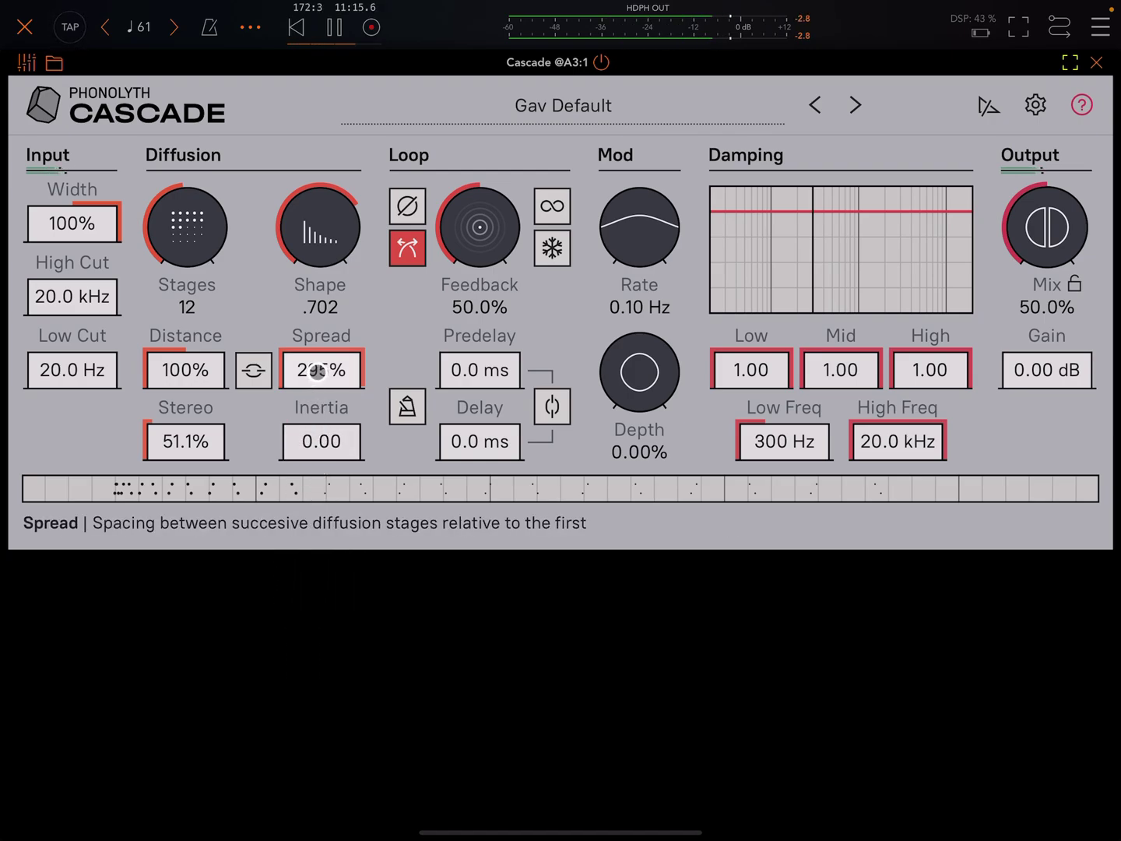
{"action": "left_click_drag", "start_coordinate": [318, 370], "coordinate": [297, 570]}
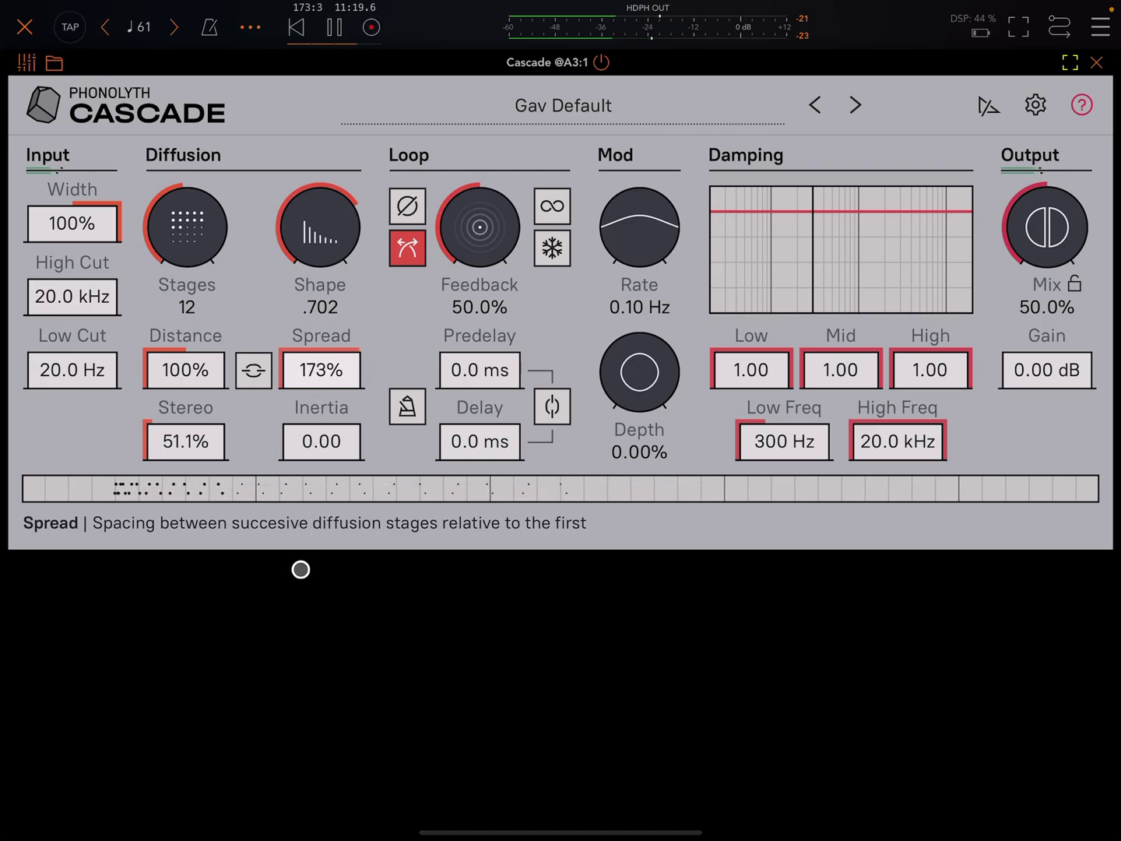
{"action": "left_click_drag", "start_coordinate": [321, 369], "coordinate": [301, 504]}
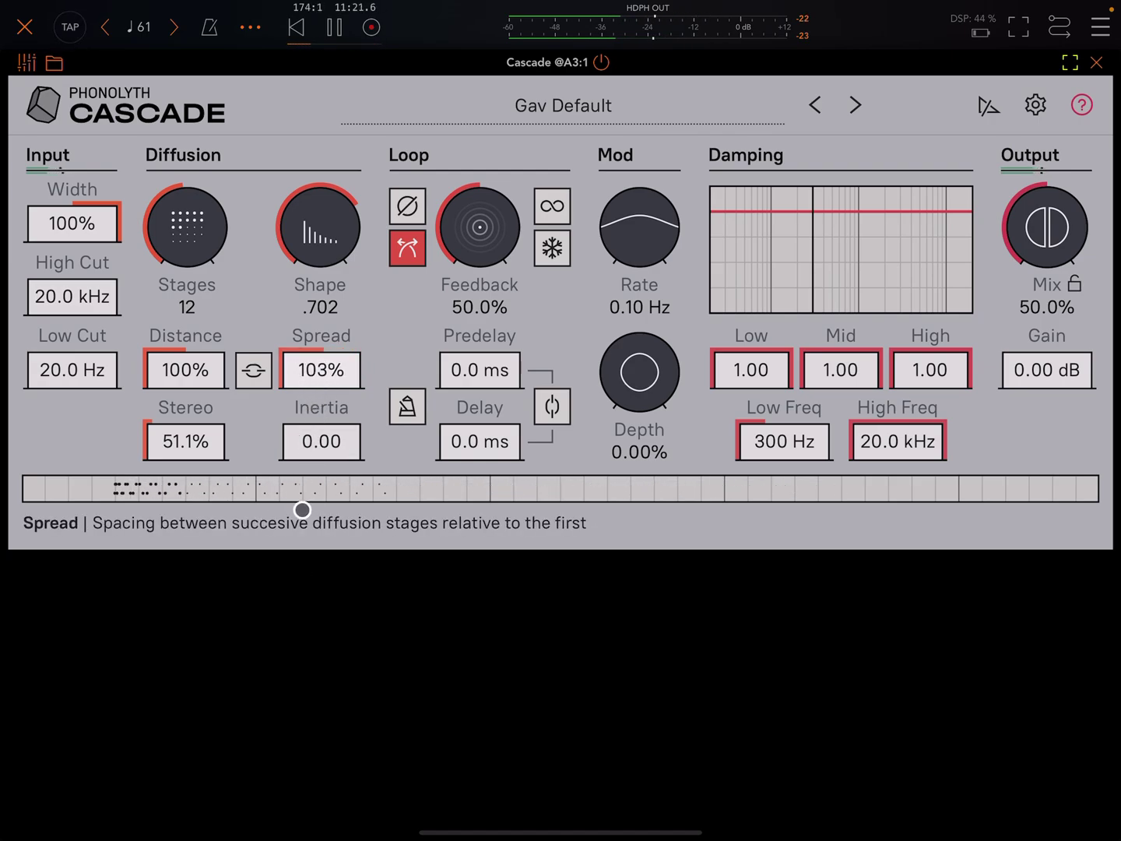
{"action": "mouse_move", "coordinate": [319, 370]}
{"action": "left_mouse_down"}
{"action": "mouse_move", "coordinate": [362, 361]}
{"action": "mouse_move", "coordinate": [378, 323]}
{"action": "mouse_move", "coordinate": [369, 383]}
{"action": "mouse_move", "coordinate": [375, 343]}
{"action": "mouse_move", "coordinate": [385, 354]}
{"action": "mouse_move", "coordinate": [400, 315]}
{"action": "mouse_move", "coordinate": [399, 394]}
{"action": "mouse_move", "coordinate": [400, 376]}
{"action": "left_mouse_up"}
{"action": "mouse_move", "coordinate": [320, 441]}
{"action": "left_mouse_down"}
{"action": "mouse_move", "coordinate": [315, 420]}
{"action": "mouse_move", "coordinate": [333, 385]}
{"action": "left_mouse_up"}
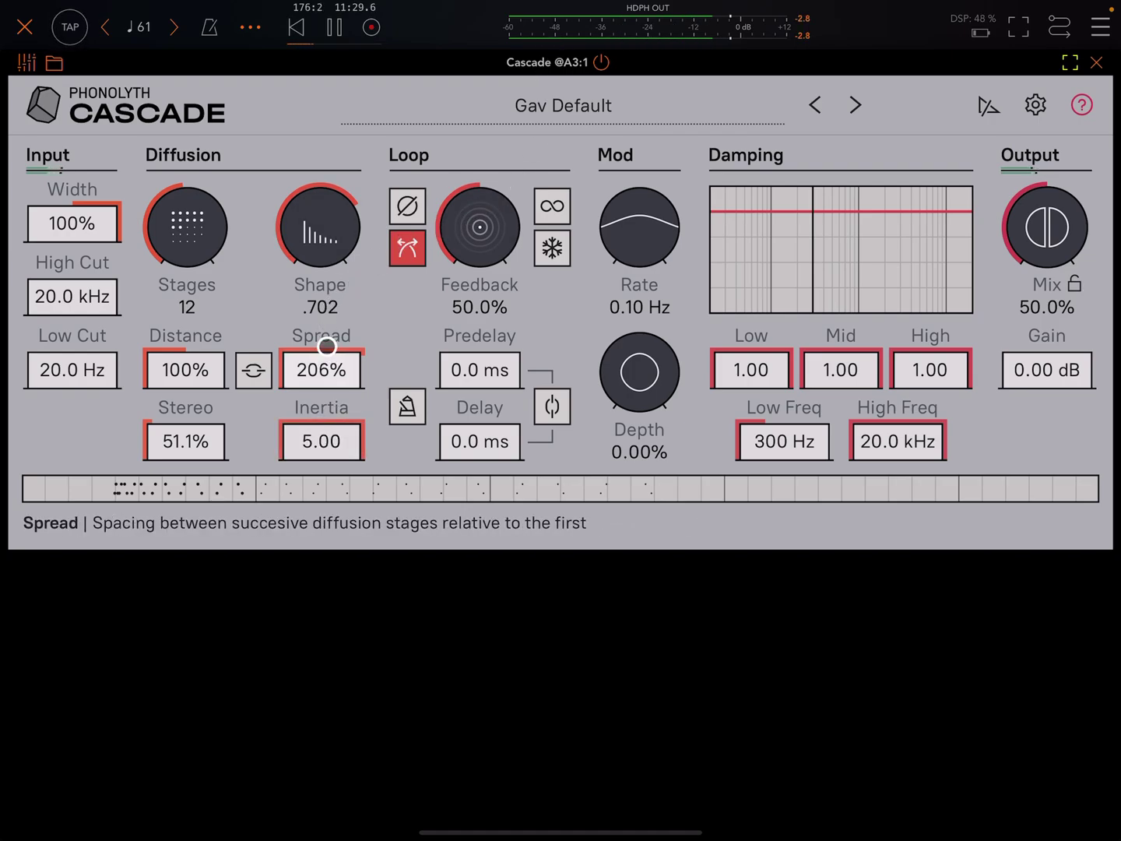
{"action": "left_click_drag", "start_coordinate": [330, 368], "coordinate": [387, 192]}
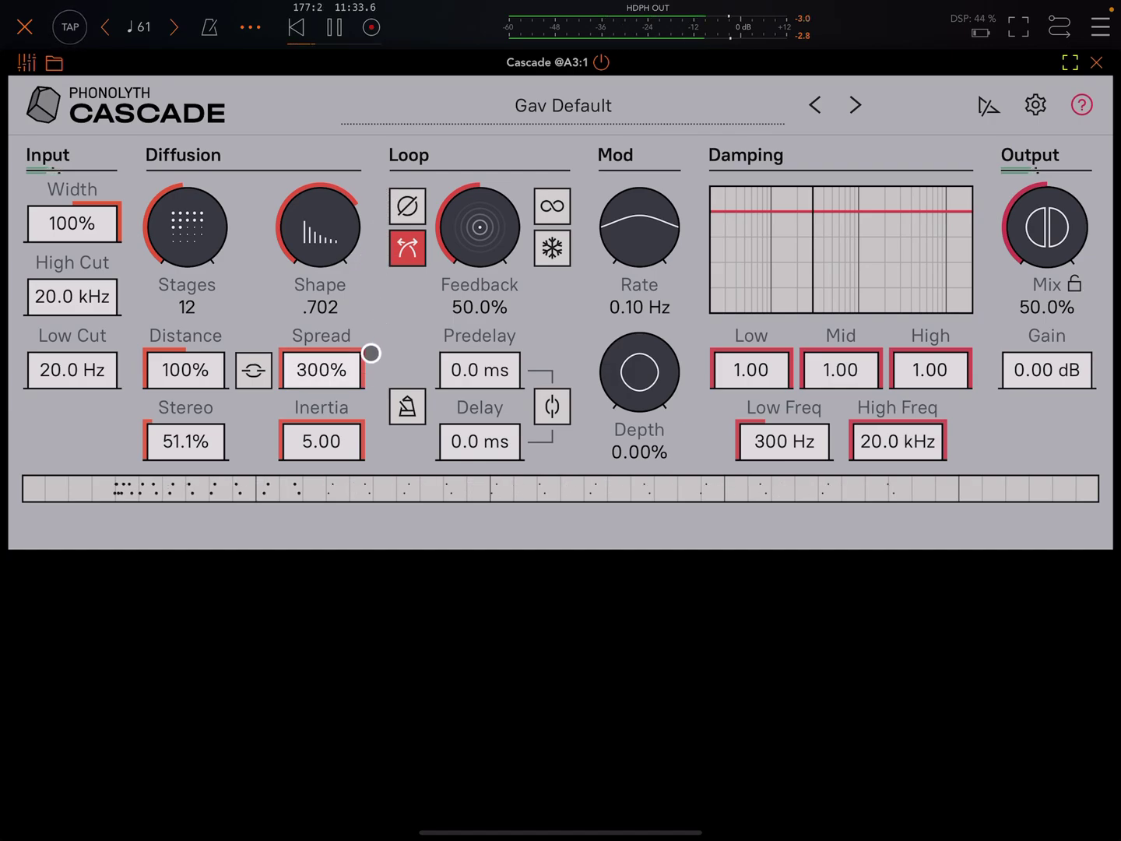
Settle Spread at 200% and Inertia at 1.71.
{"action": "left_click", "coordinate": [348, 377]}
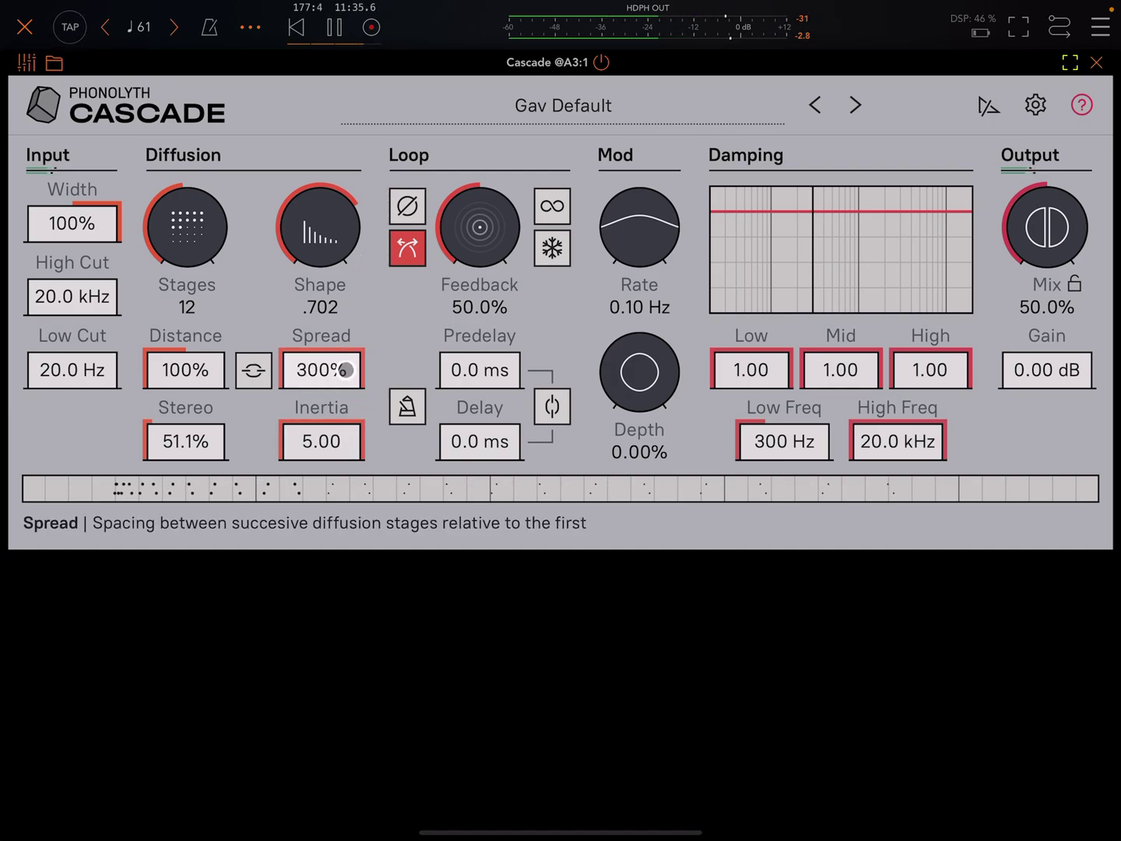
{"action": "left_click_drag", "start_coordinate": [349, 368], "coordinate": [338, 455]}
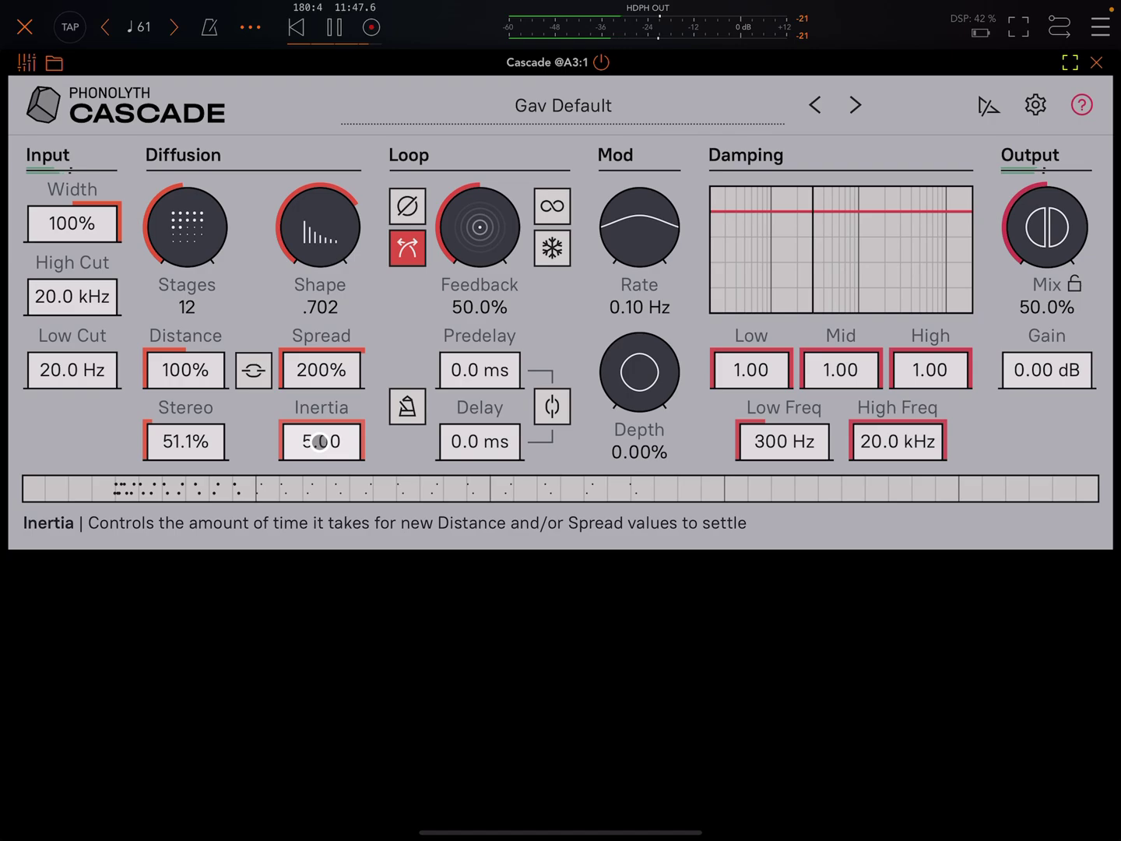
{"action": "mouse_move", "coordinate": [320, 441]}
{"action": "left_mouse_down"}
{"action": "mouse_move", "coordinate": [320, 529]}
{"action": "mouse_move", "coordinate": [323, 472]}
{"action": "mouse_move", "coordinate": [328, 489]}
{"action": "mouse_move", "coordinate": [336, 480]}
{"action": "mouse_move", "coordinate": [333, 571]}
{"action": "mouse_move", "coordinate": [355, 336]}
{"action": "left_mouse_up"}
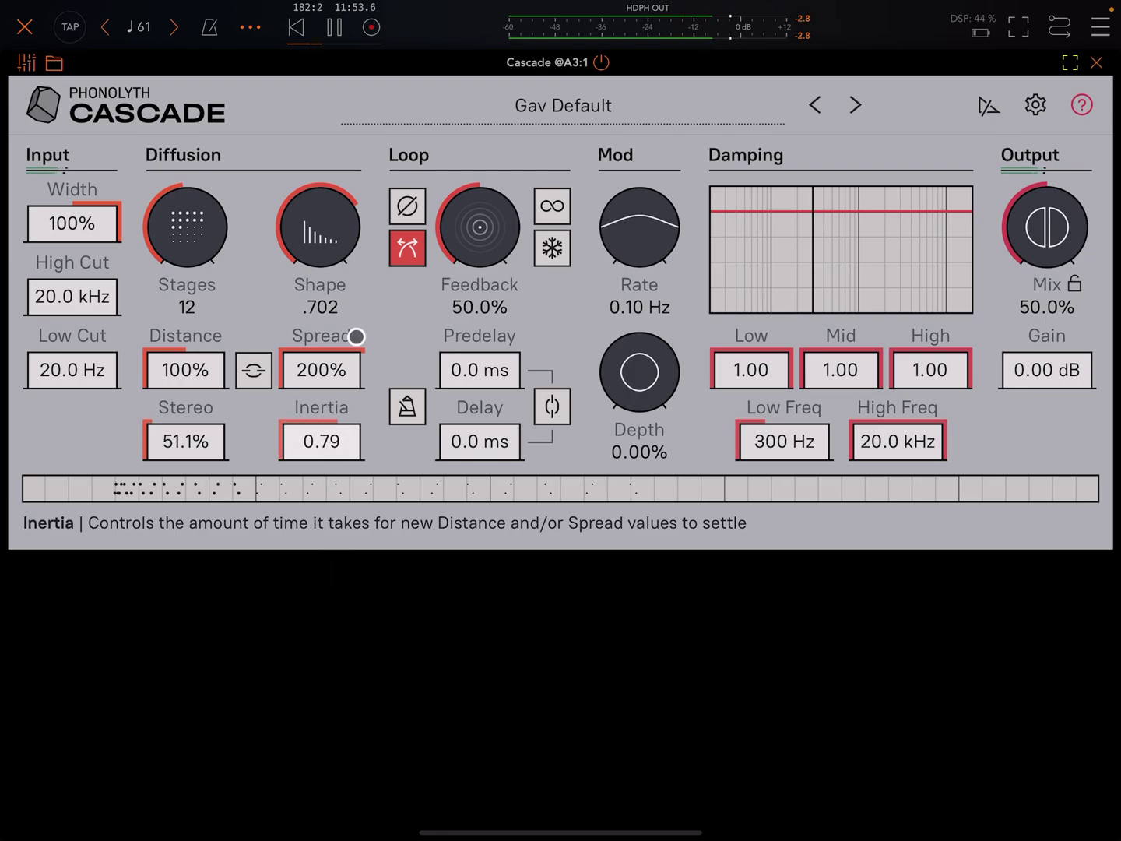
{"action": "left_click_drag", "start_coordinate": [325, 441], "coordinate": [351, 385]}
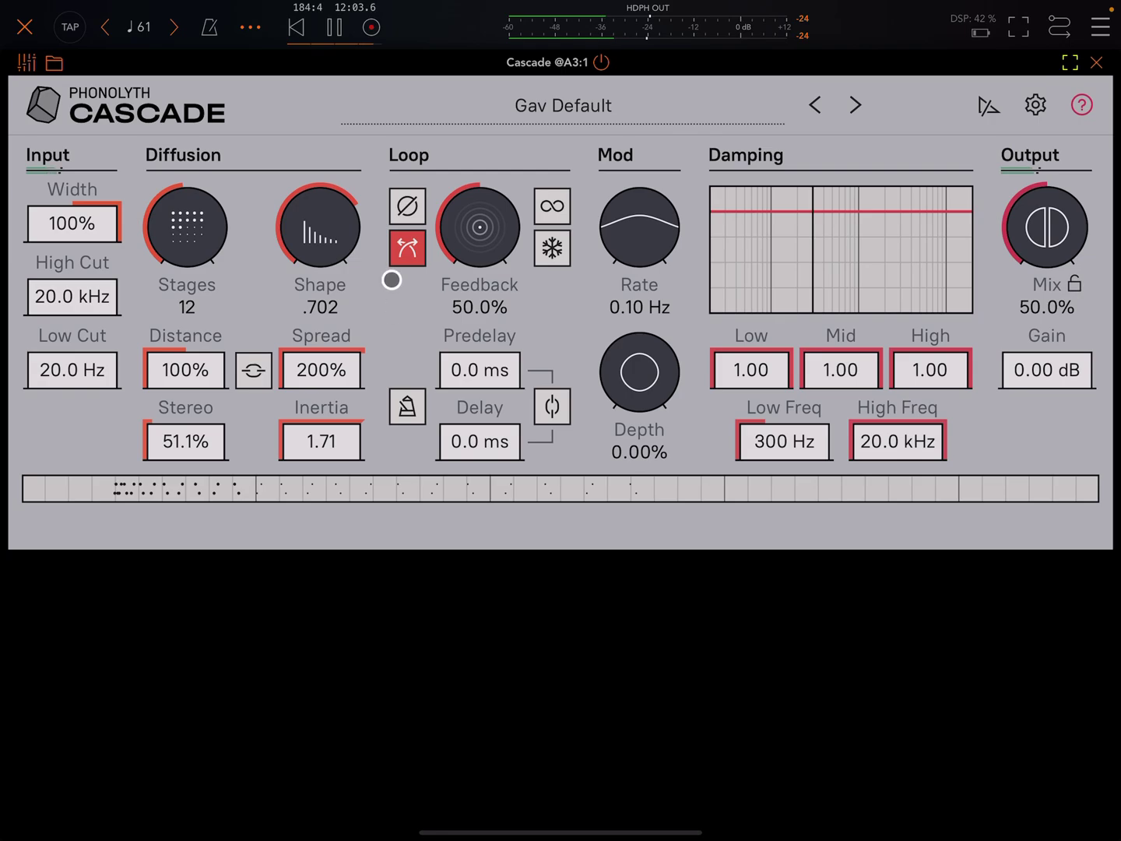
Raise Feedback from 50% to about 82.6% while trying feedback polarity flipping.
{"action": "left_click", "coordinate": [407, 206]}
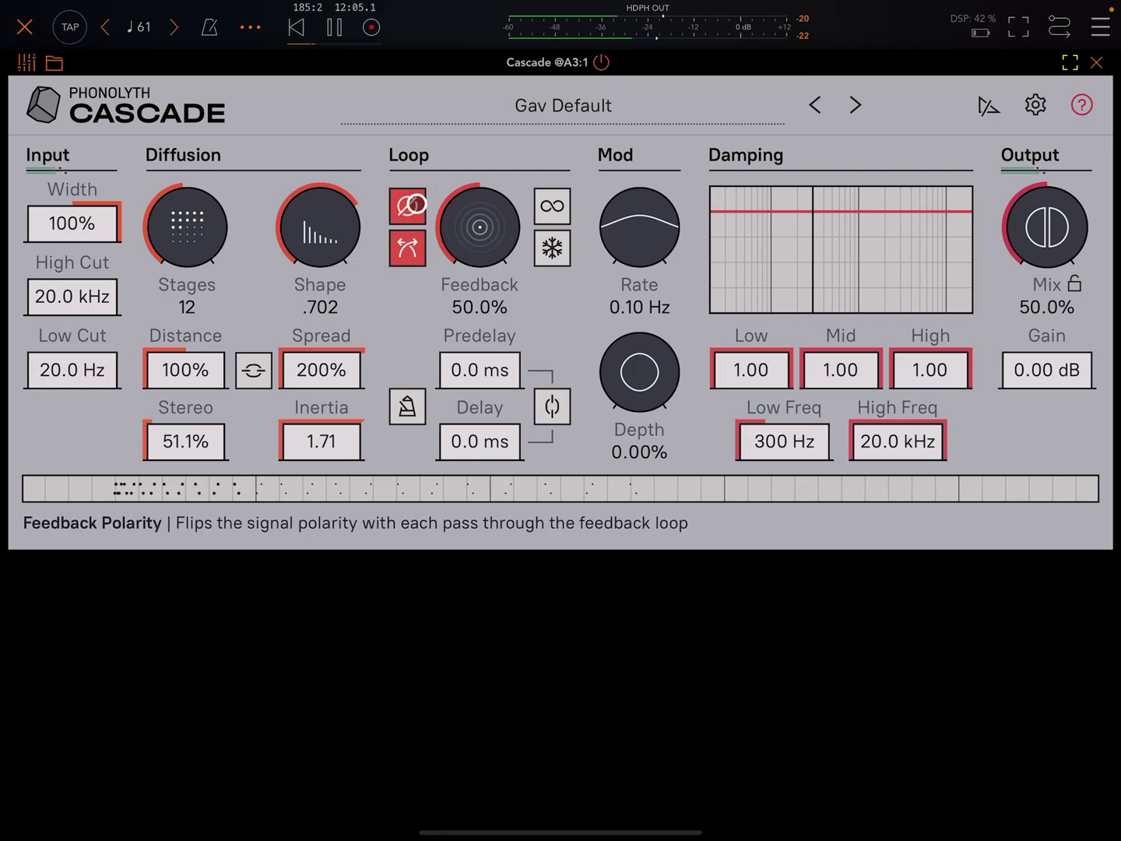
{"action": "left_click", "coordinate": [408, 248]}
{"action": "left_click_drag", "start_coordinate": [496, 238], "coordinate": [538, 125]}
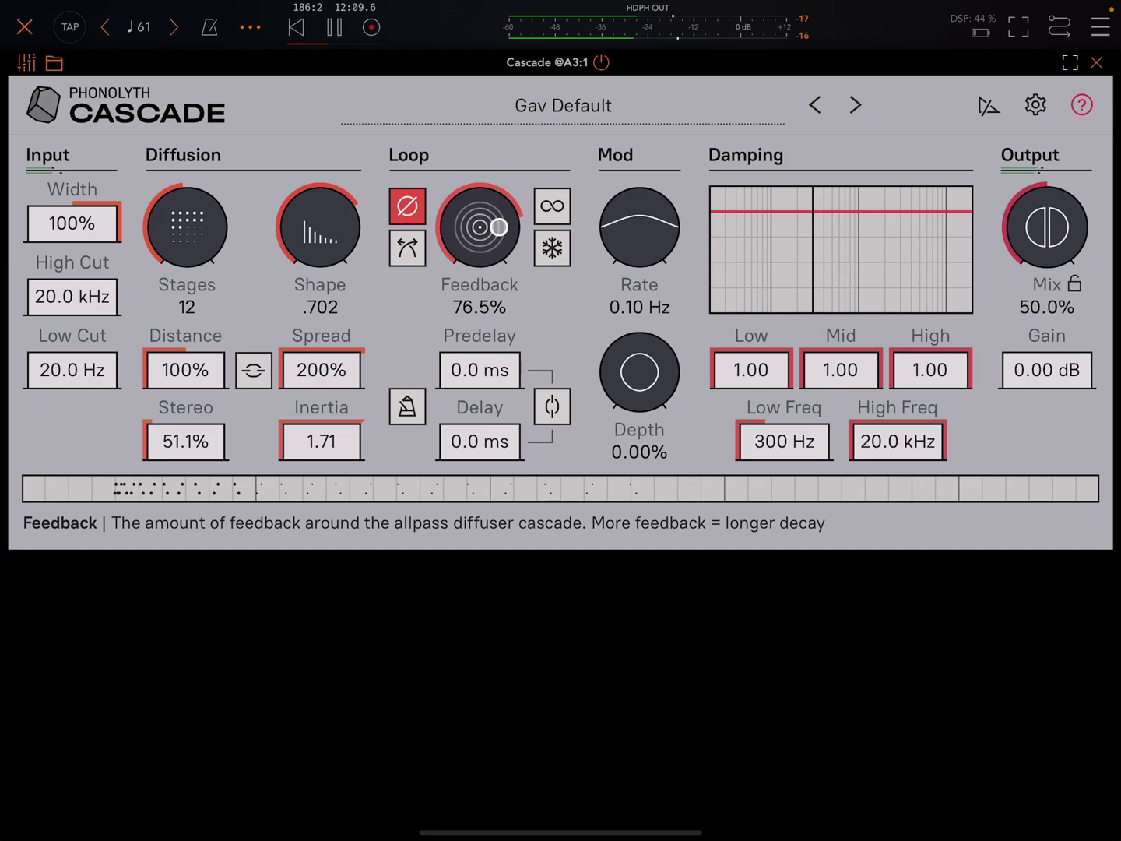
{"action": "left_click_drag", "start_coordinate": [499, 227], "coordinate": [500, 219]}
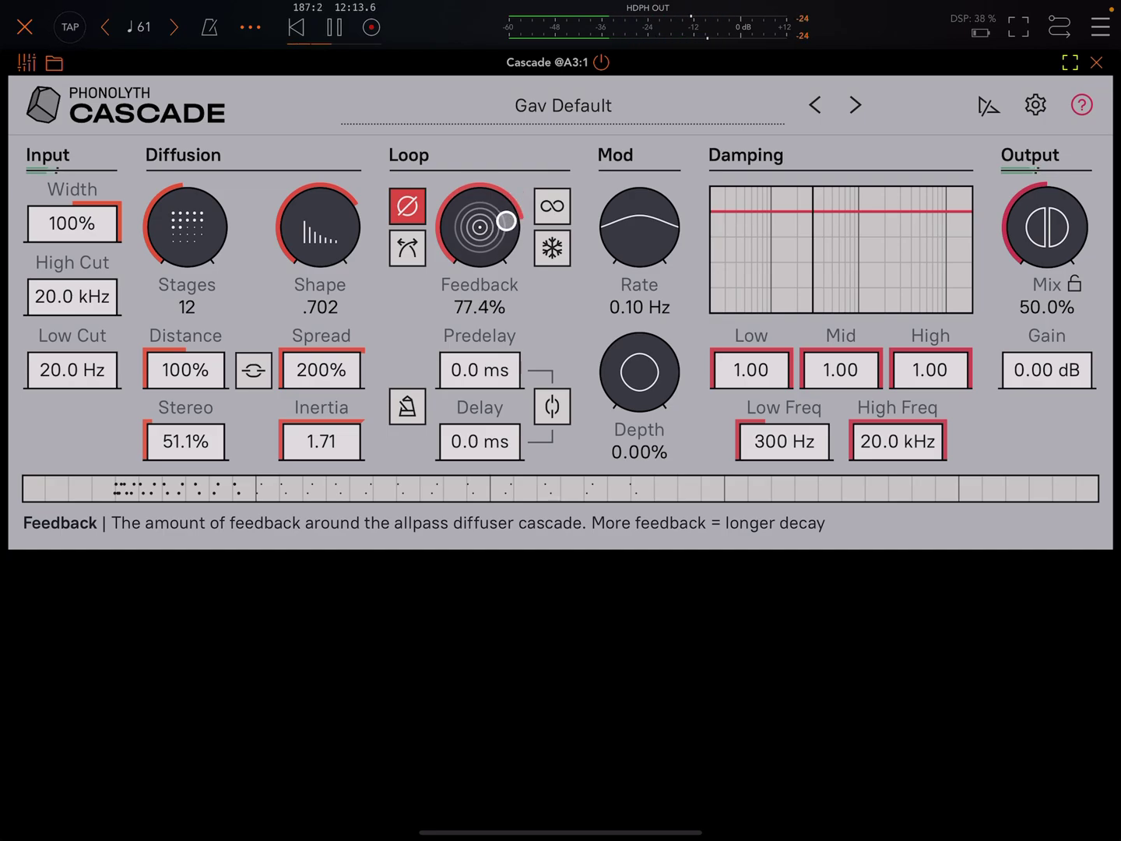
{"action": "left_click", "coordinate": [408, 206]}
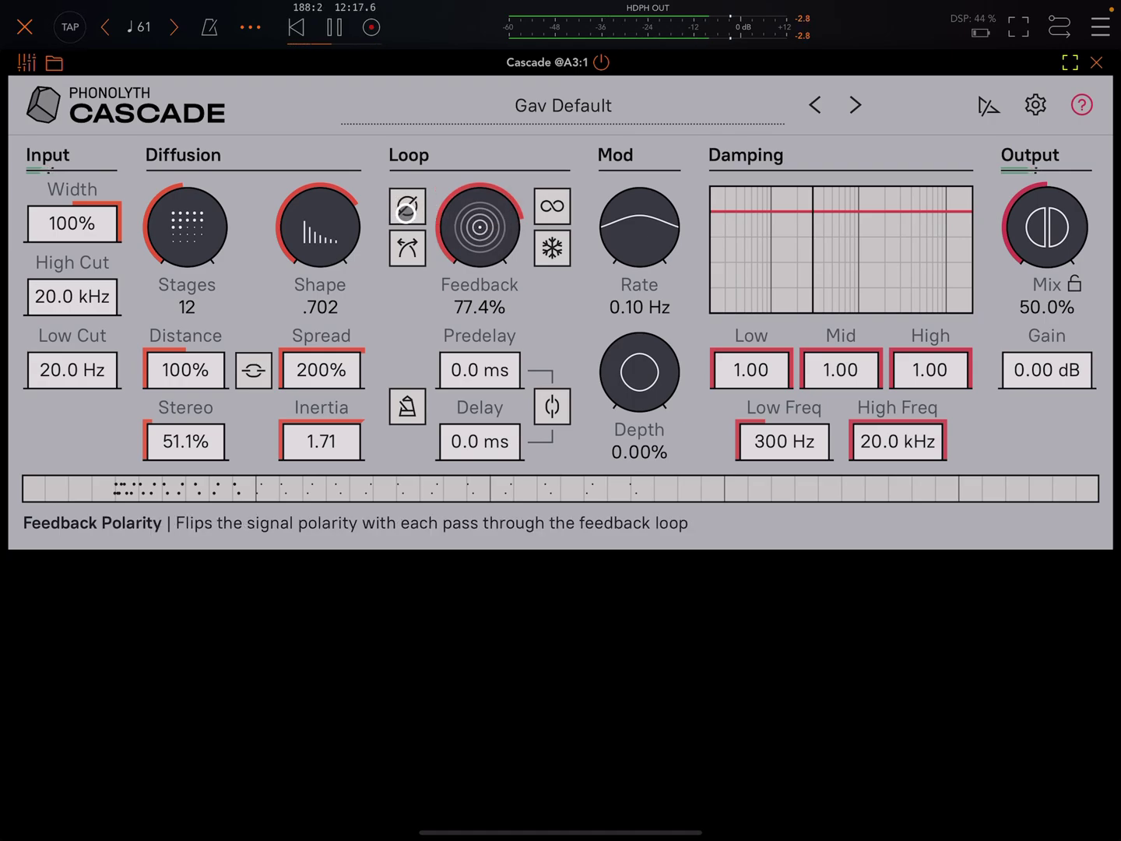
{"action": "mouse_move", "coordinate": [479, 226]}
{"action": "left_mouse_down"}
{"action": "mouse_move", "coordinate": [488, 214]}
{"action": "mouse_move", "coordinate": [487, 226]}
{"action": "left_mouse_up"}
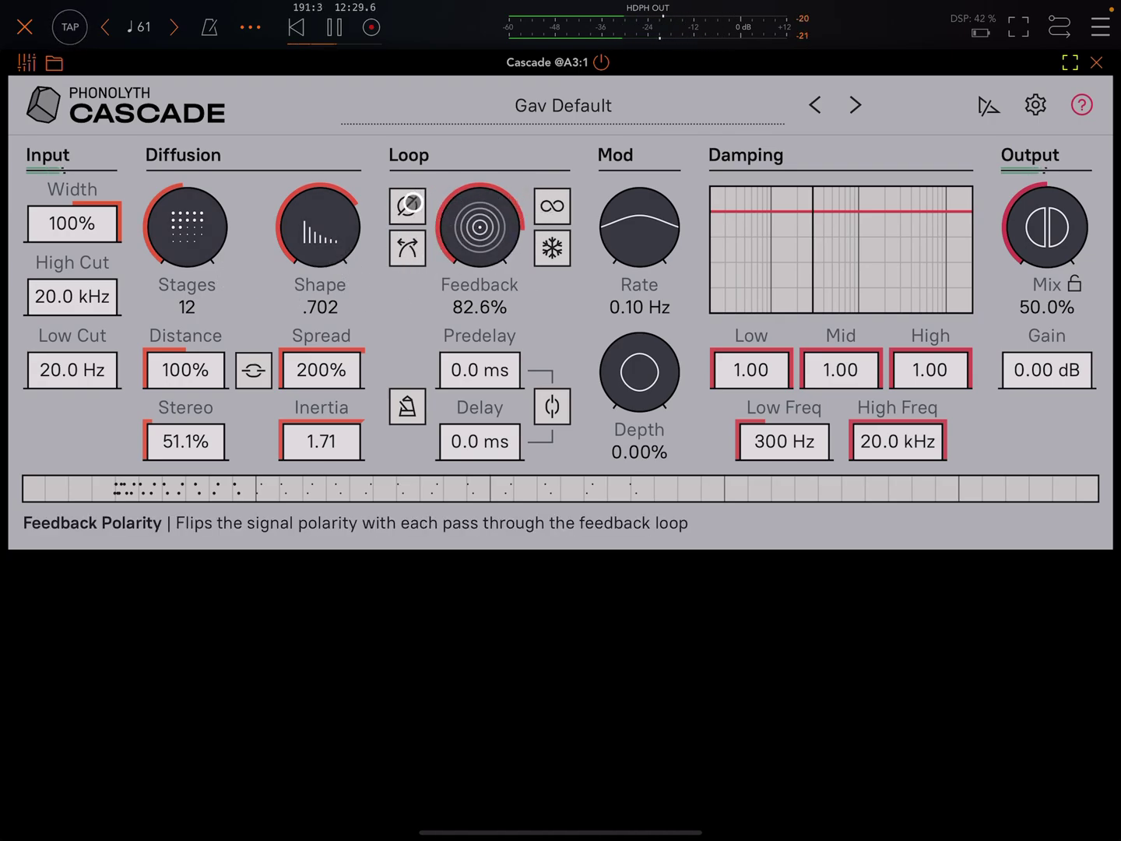
Compare polarity flipping and cross-feedback combinations, leaving both switched off.
{"action": "left_click", "coordinate": [409, 206]}
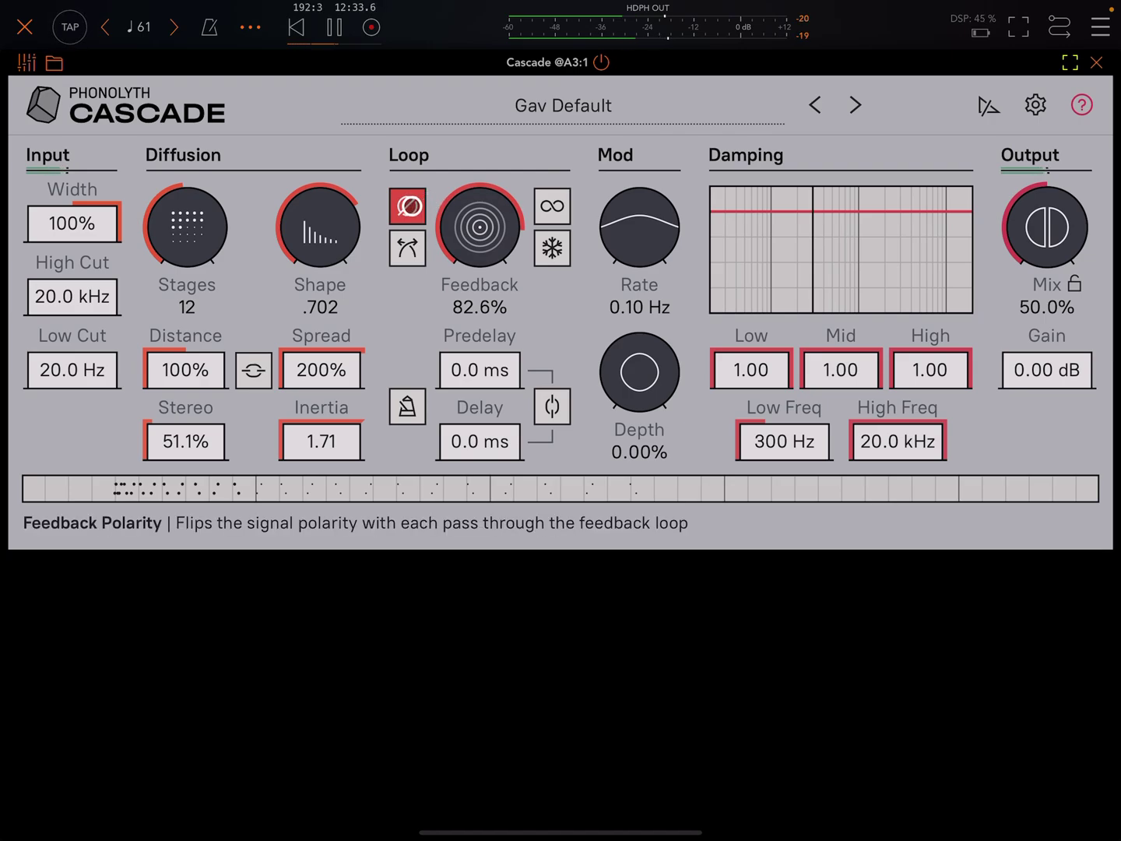
{"action": "left_click", "coordinate": [408, 205]}
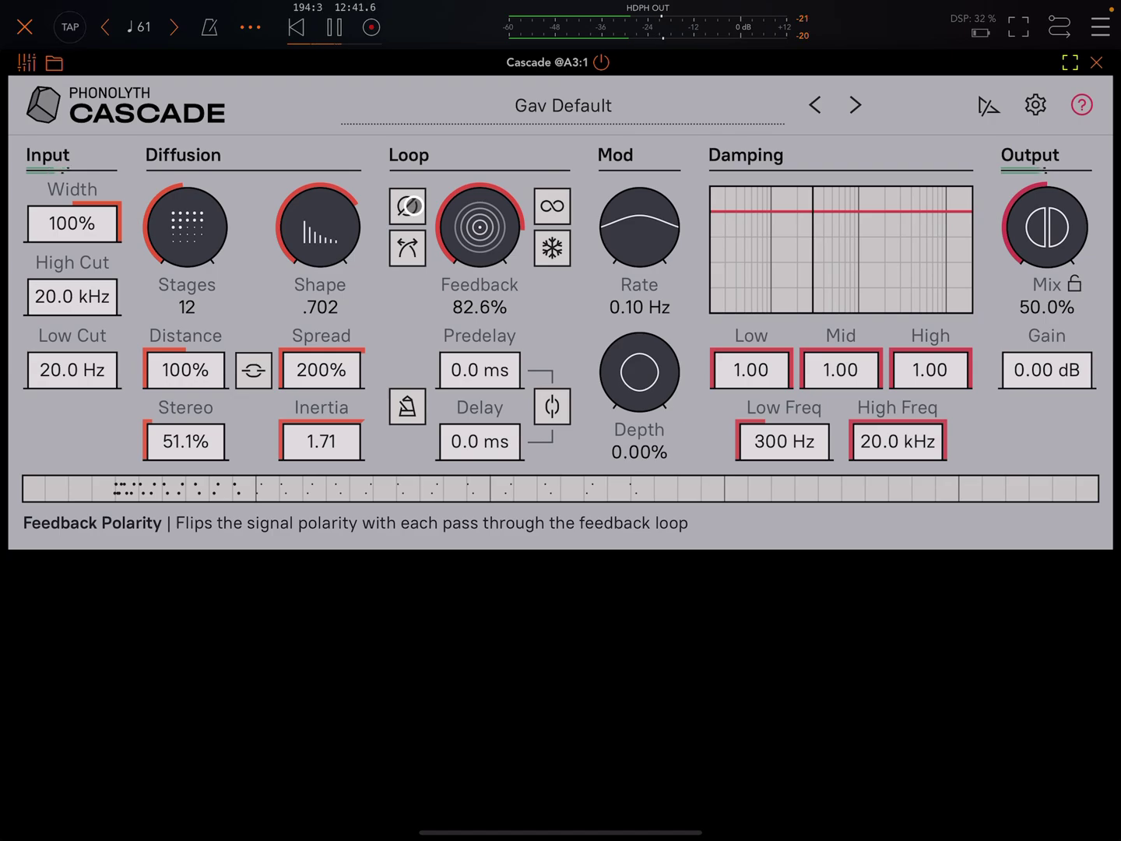
{"action": "left_click", "coordinate": [407, 249]}
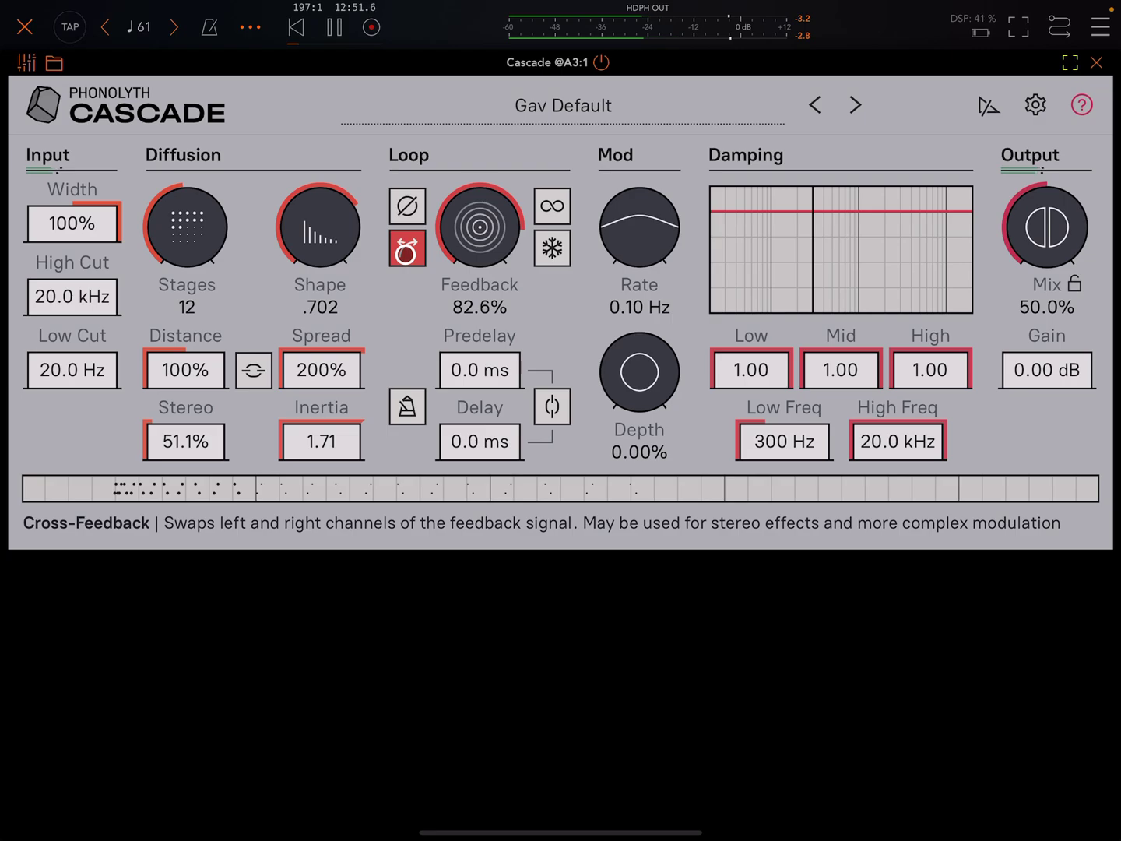
{"action": "left_click", "coordinate": [407, 207]}
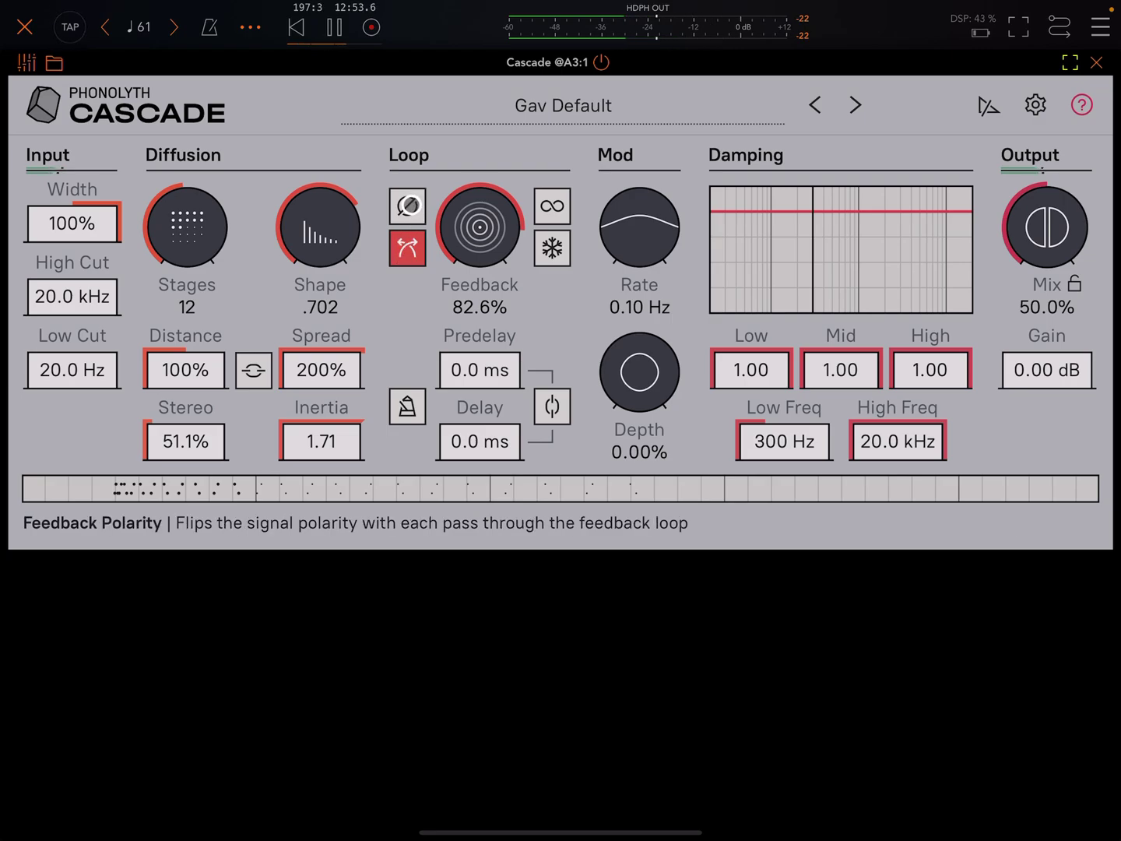
{"action": "left_click", "coordinate": [408, 247]}
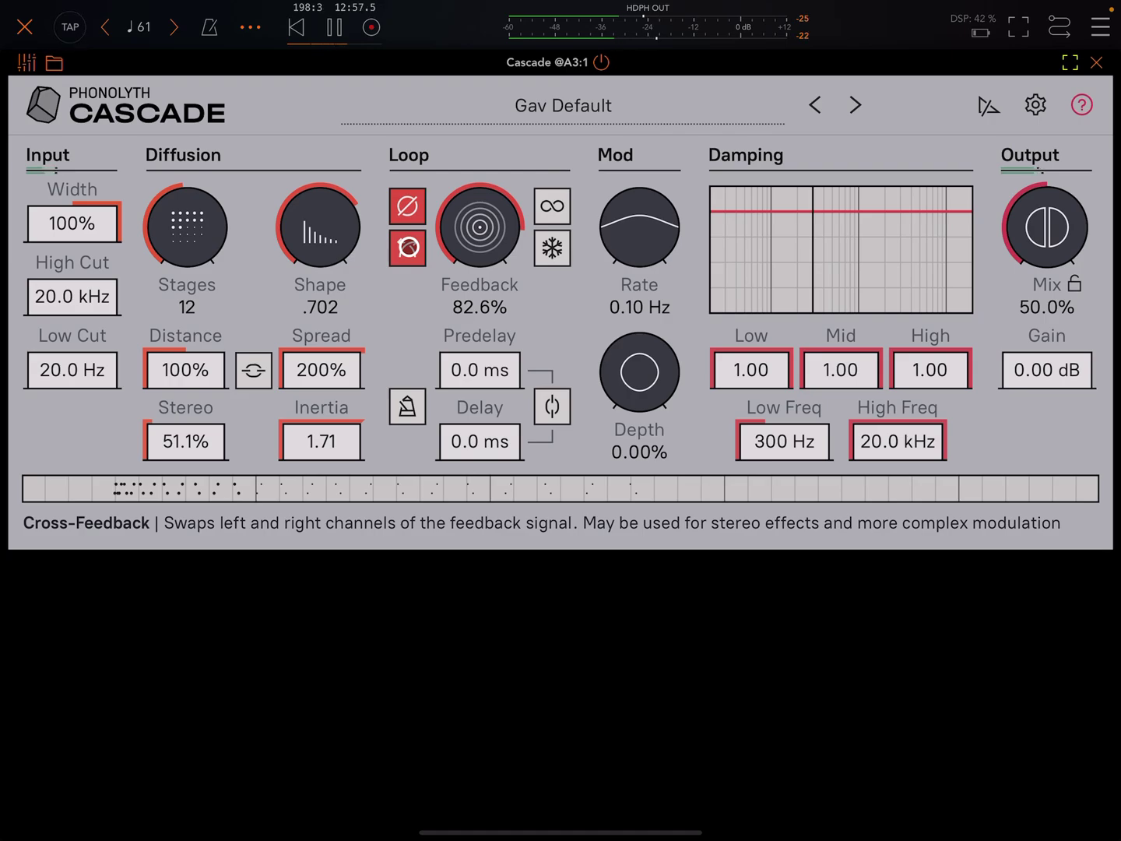
{"action": "left_click", "coordinate": [407, 247]}
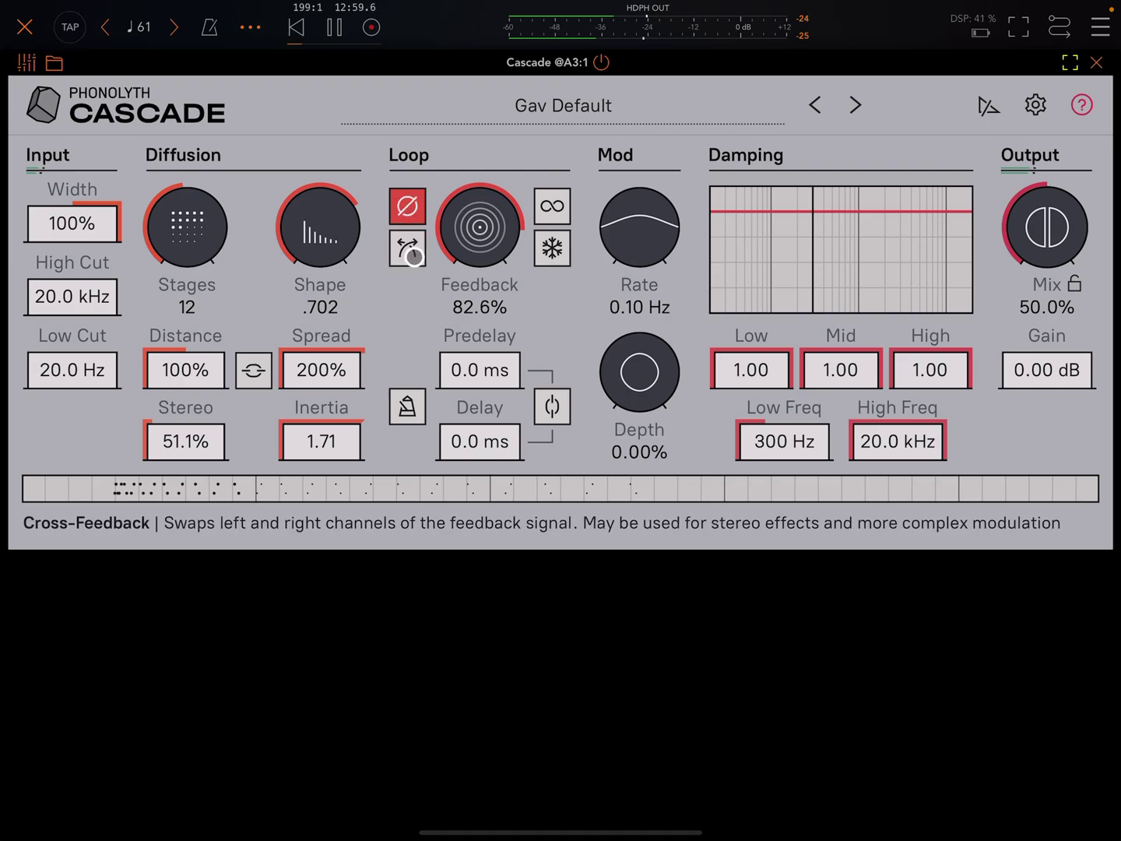
{"action": "left_click", "coordinate": [407, 247]}
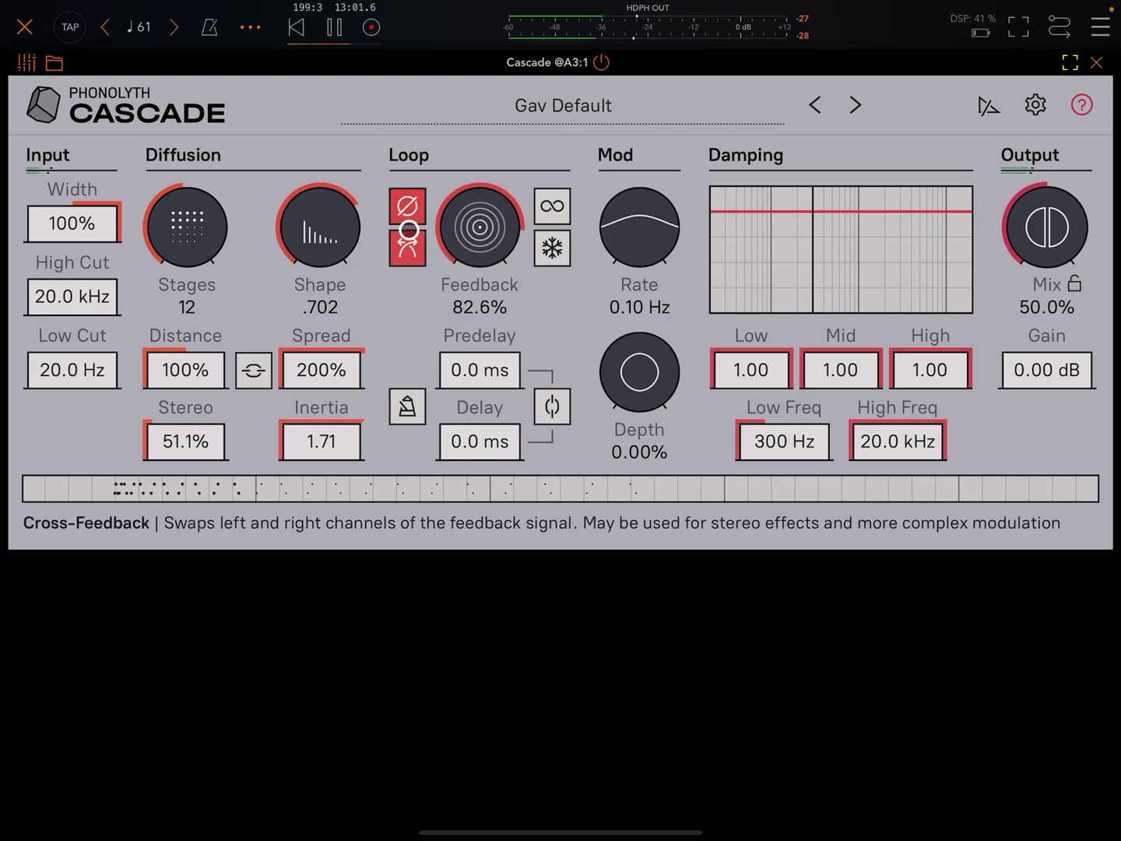
{"action": "left_click", "coordinate": [408, 205]}
{"action": "left_click", "coordinate": [407, 247]}
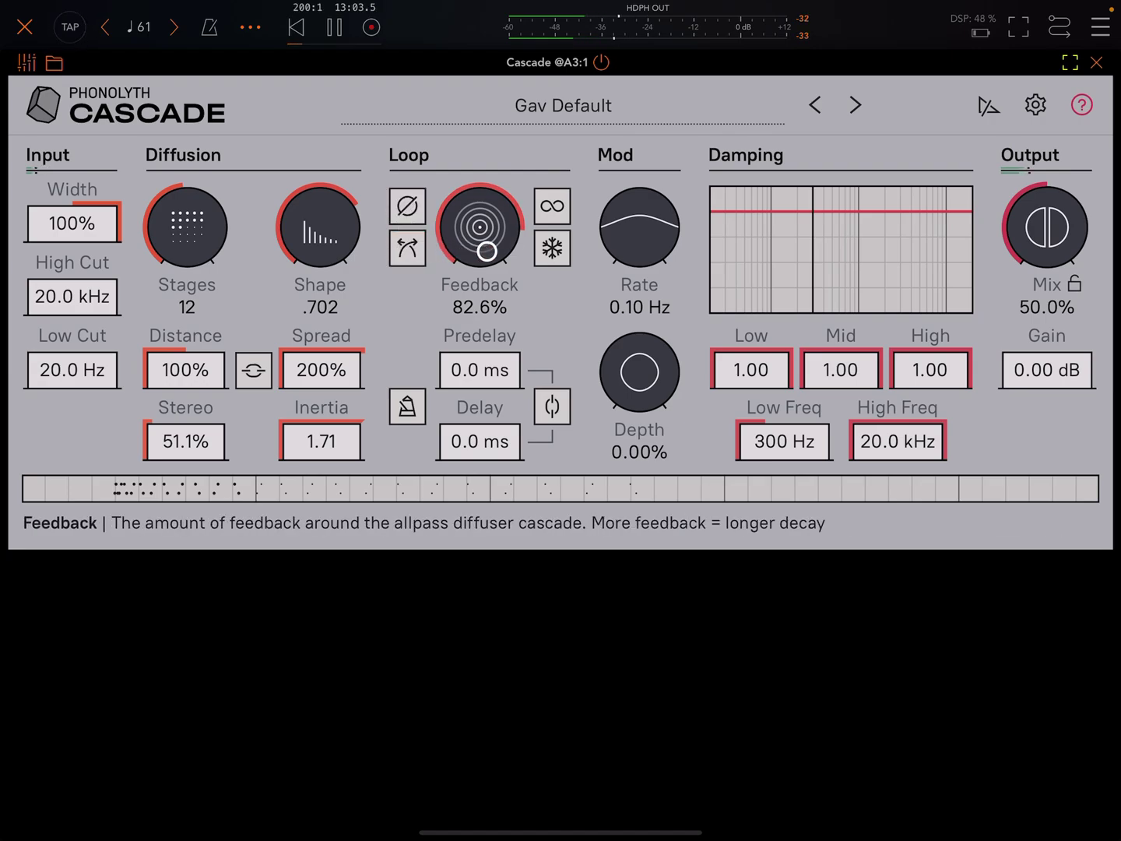
Try Infinite mode, freeze the reverb tail and raise Mix to fully wet 100%.
{"action": "left_click", "coordinate": [552, 206]}
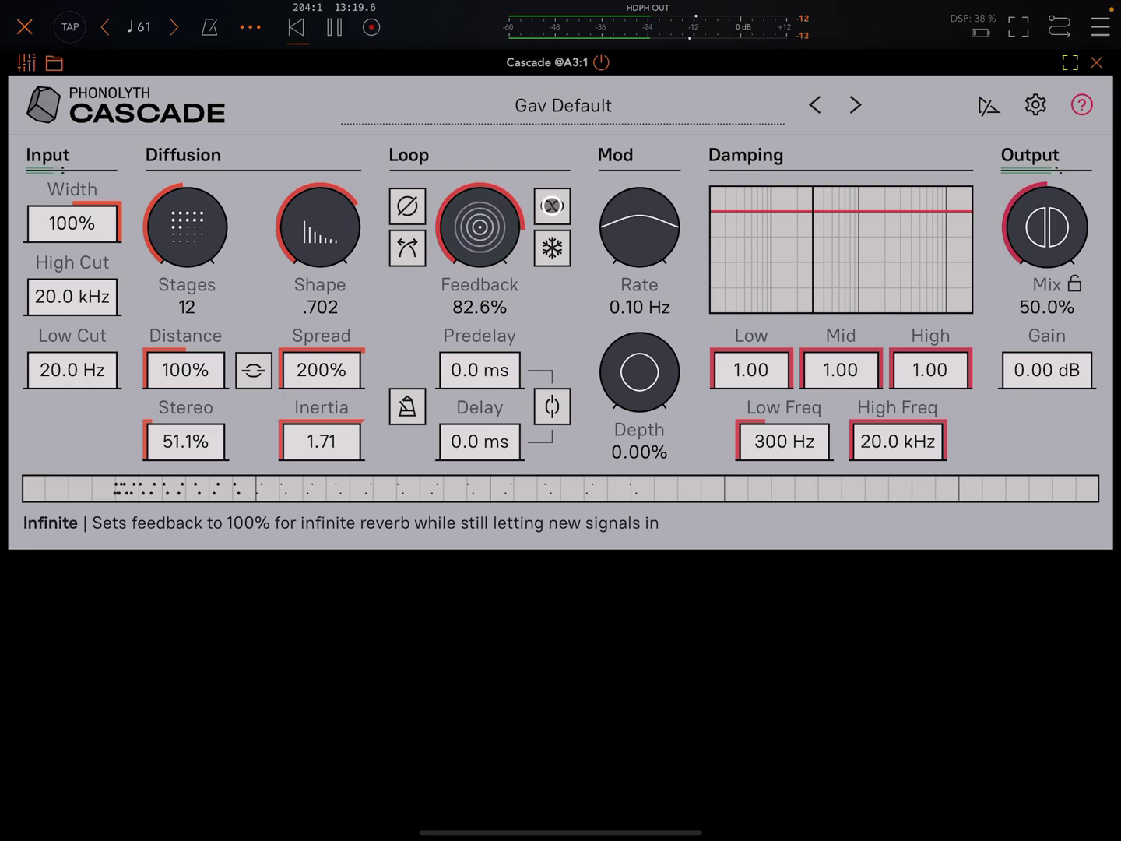
{"action": "left_click", "coordinate": [553, 207]}
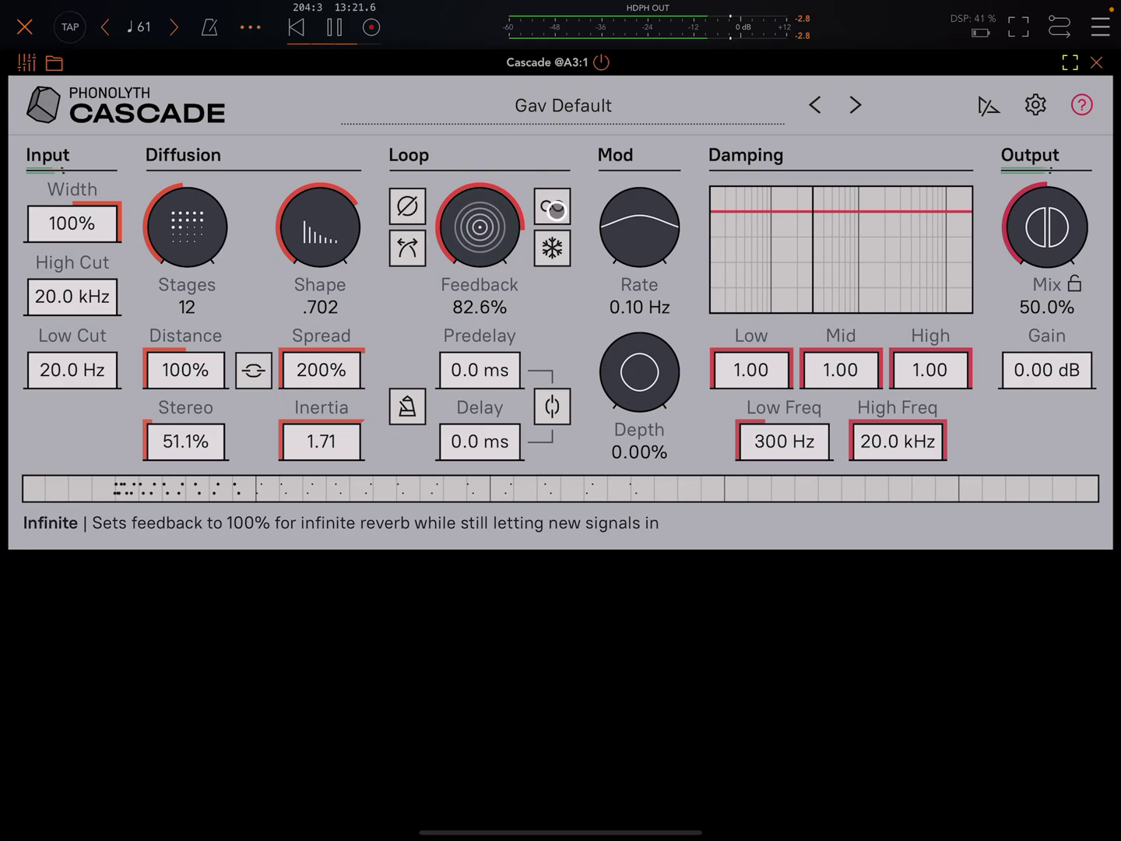
{"action": "left_click", "coordinate": [552, 247]}
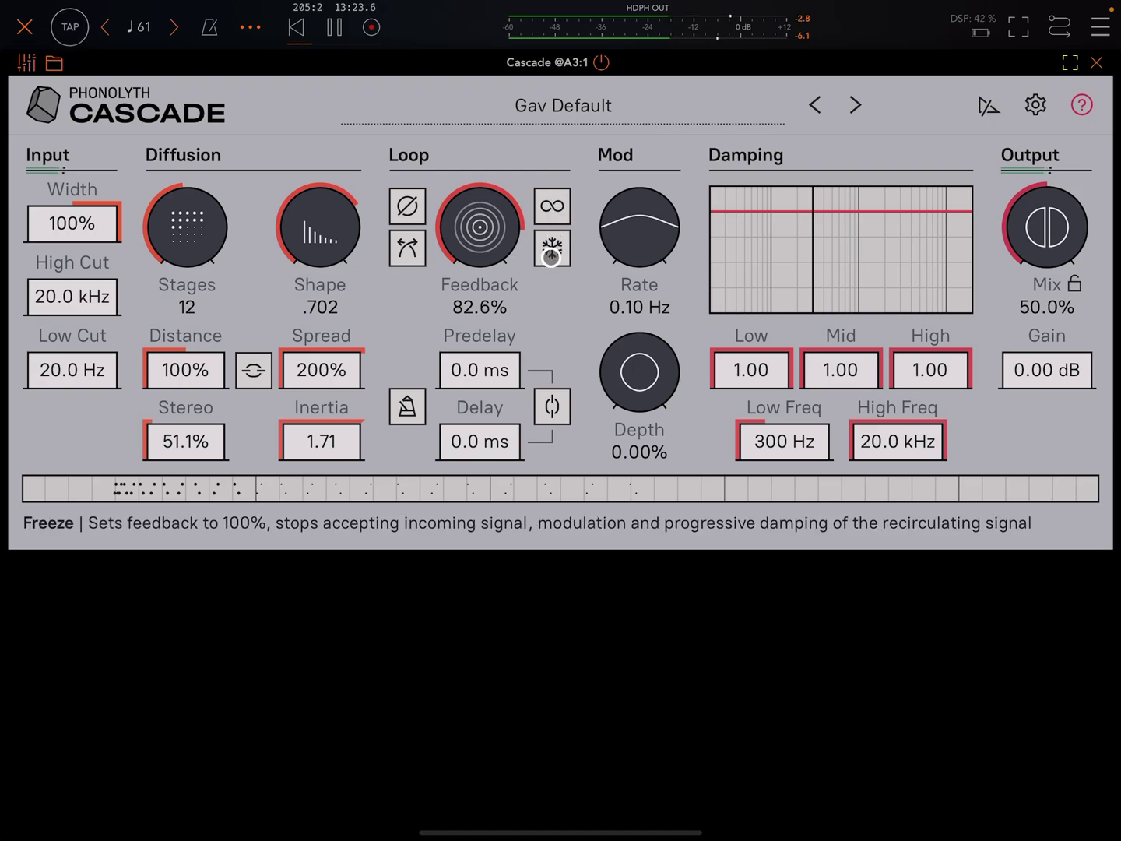
{"action": "left_click", "coordinate": [552, 248]}
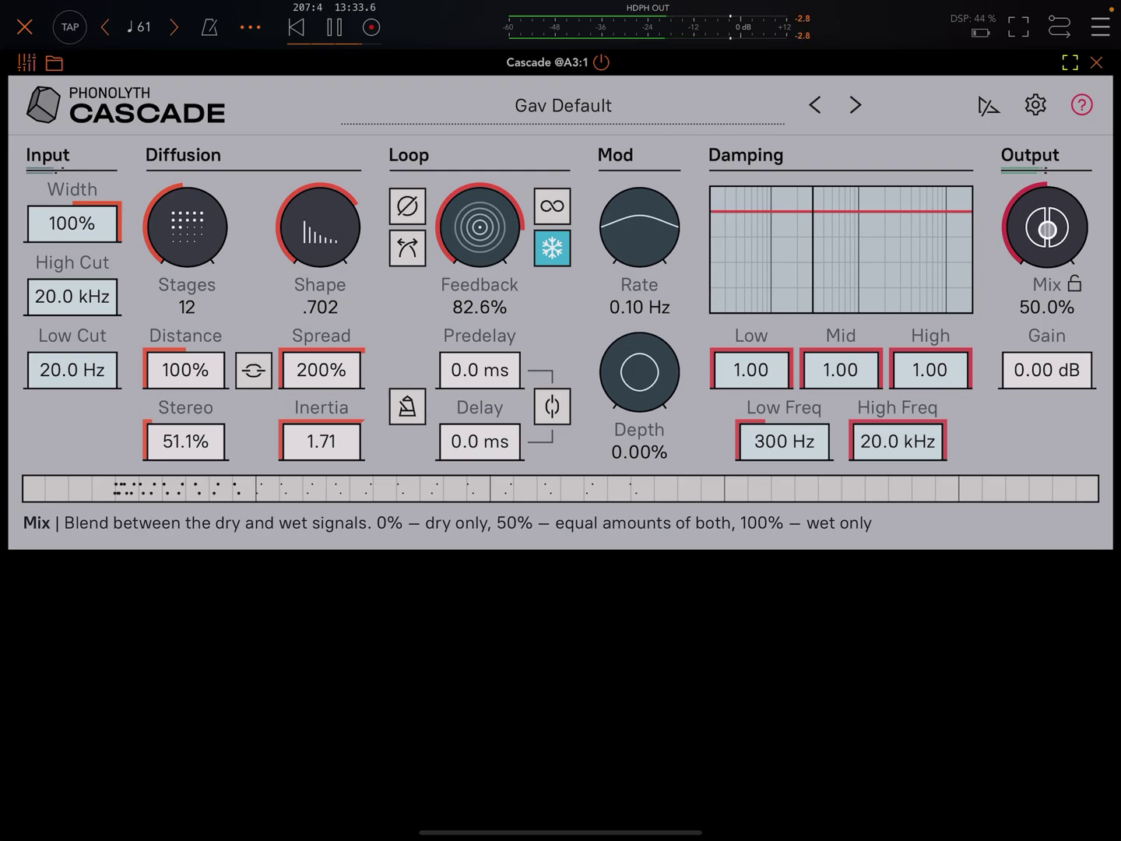
{"action": "mouse_move", "coordinate": [1047, 228]}
{"action": "left_mouse_down"}
{"action": "mouse_move", "coordinate": [1104, 118]}
{"action": "mouse_move", "coordinate": [1104, 88]}
{"action": "left_mouse_up"}
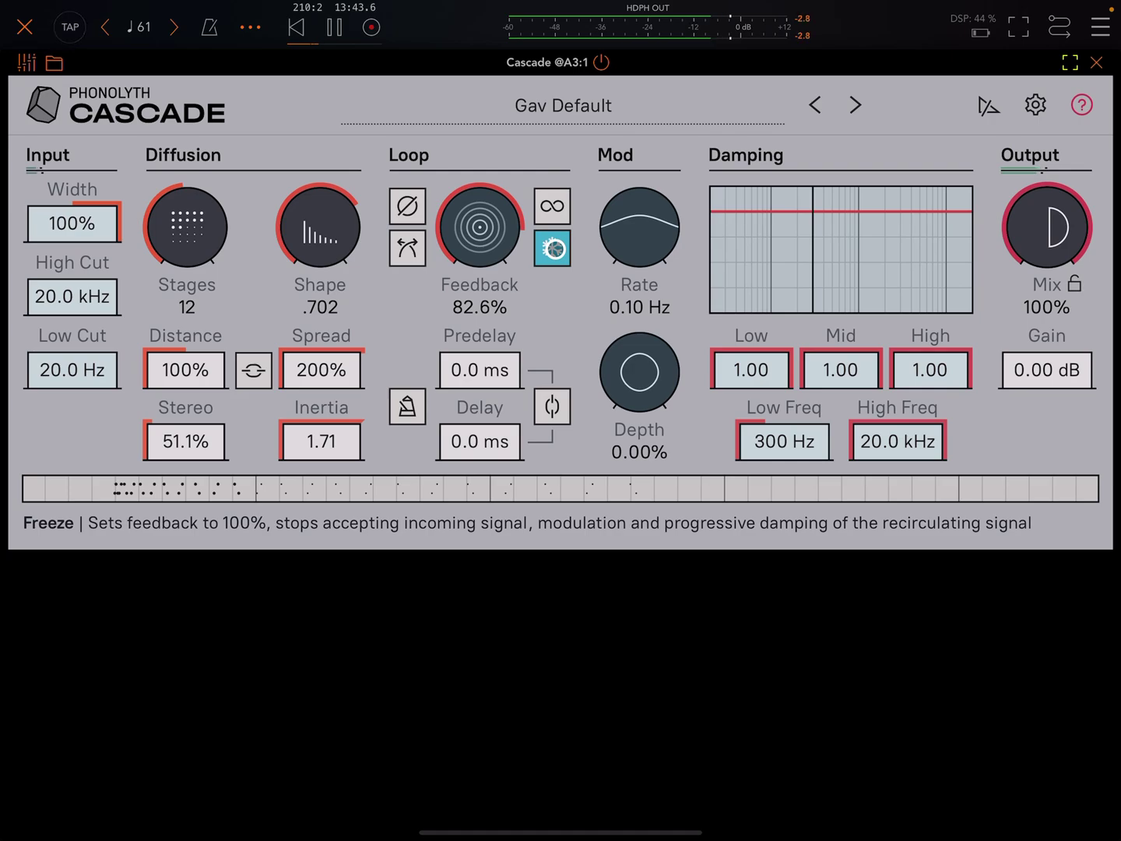
Turn Freeze off, try Infinite once more, then reset Mix to 50%.
{"action": "left_click", "coordinate": [552, 248]}
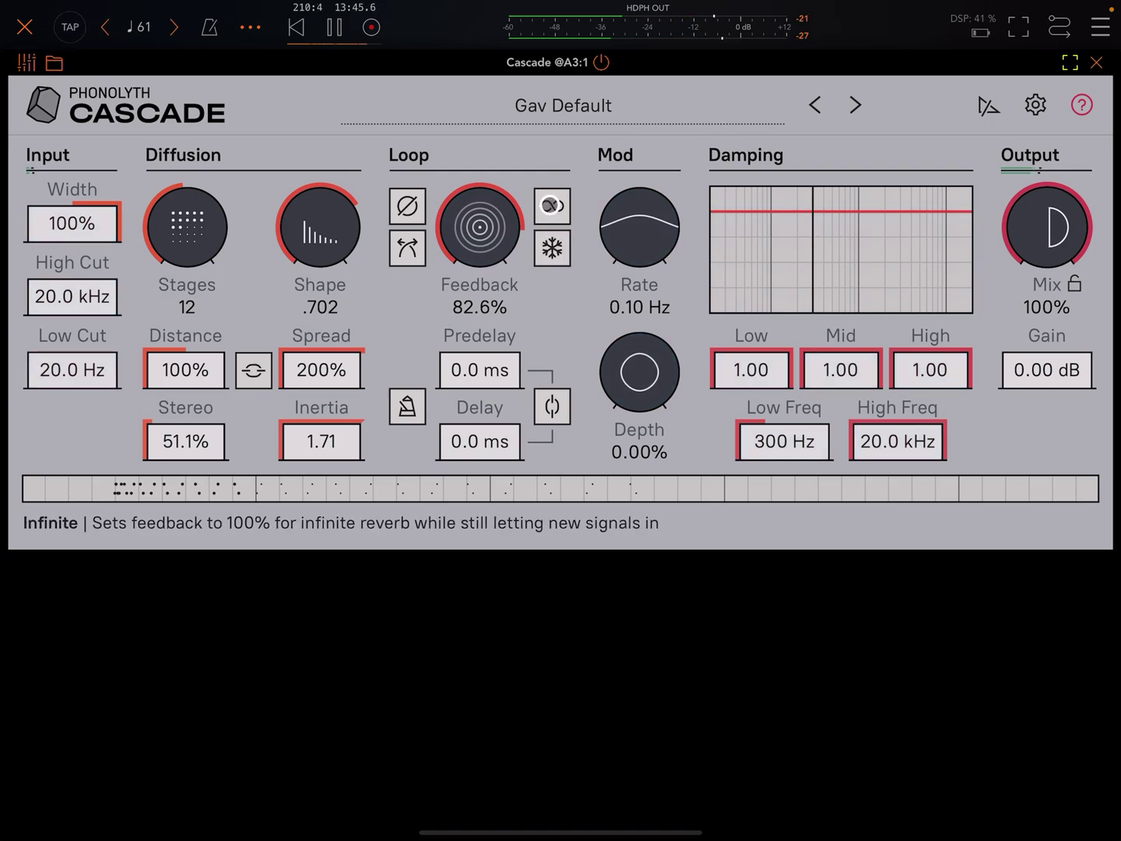
{"action": "left_click", "coordinate": [552, 206]}
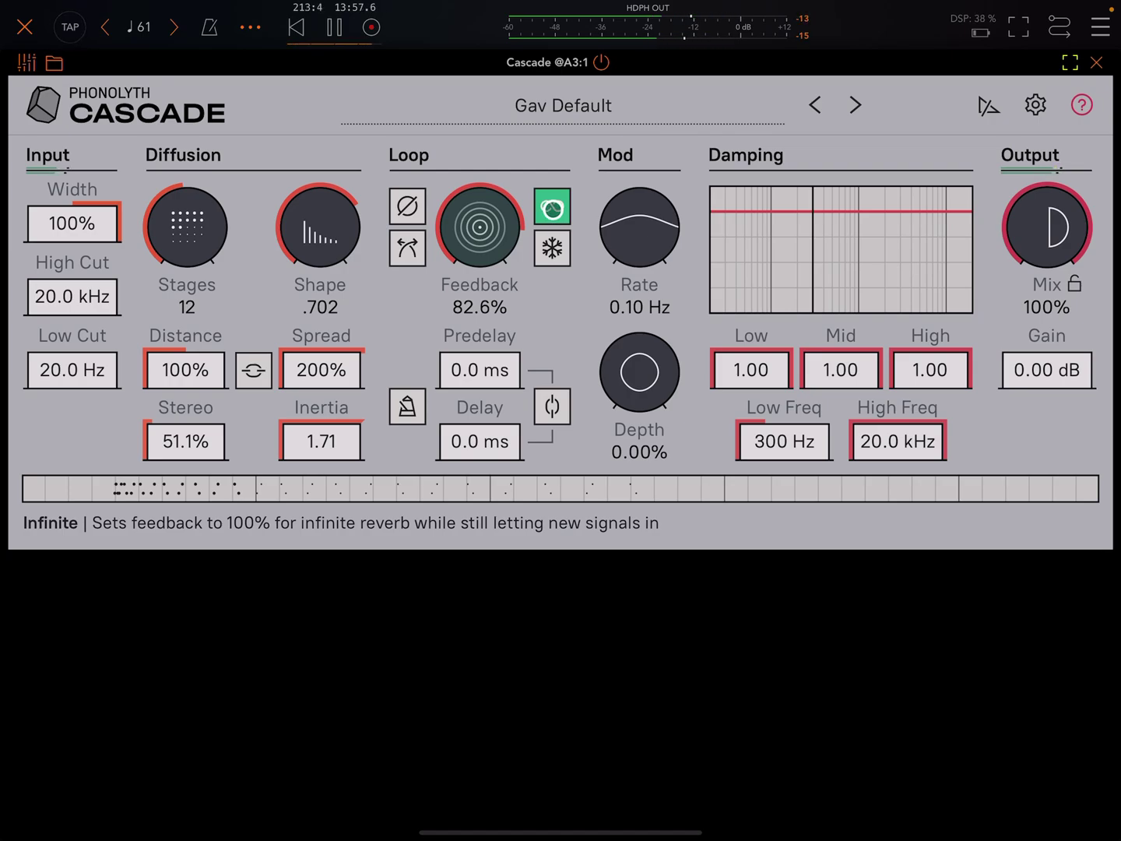
{"action": "left_click", "coordinate": [552, 207]}
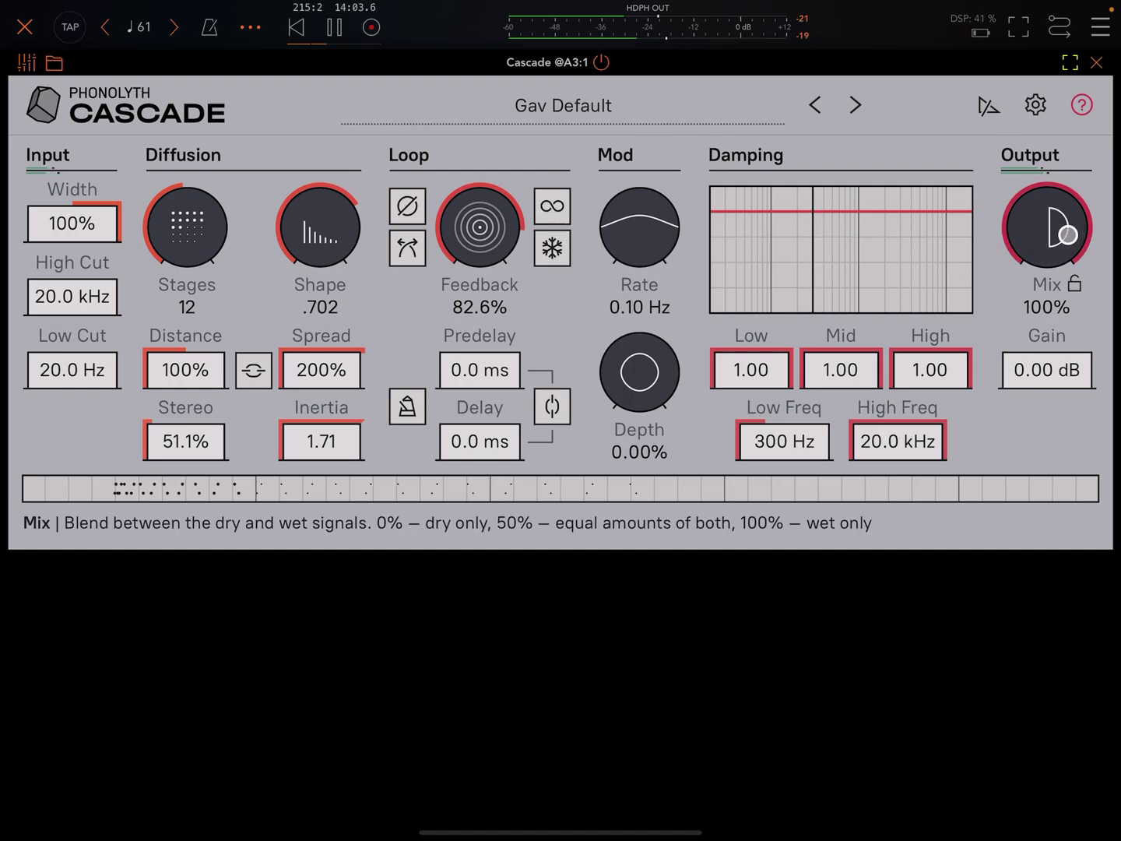
{"action": "double_click", "coordinate": [1047, 226]}
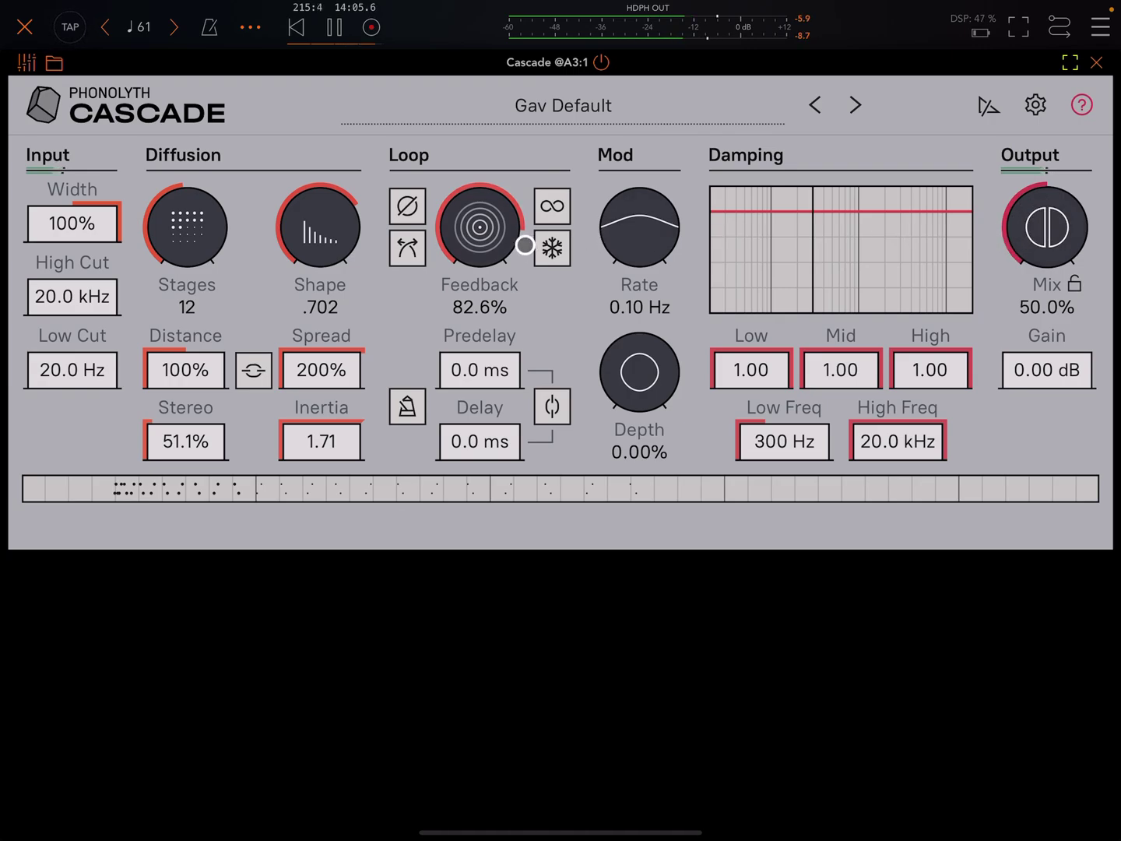
Reset Feedback and raise it to 39.2%, then set Predelay to 154 ms.
{"action": "double_click", "coordinate": [480, 226]}
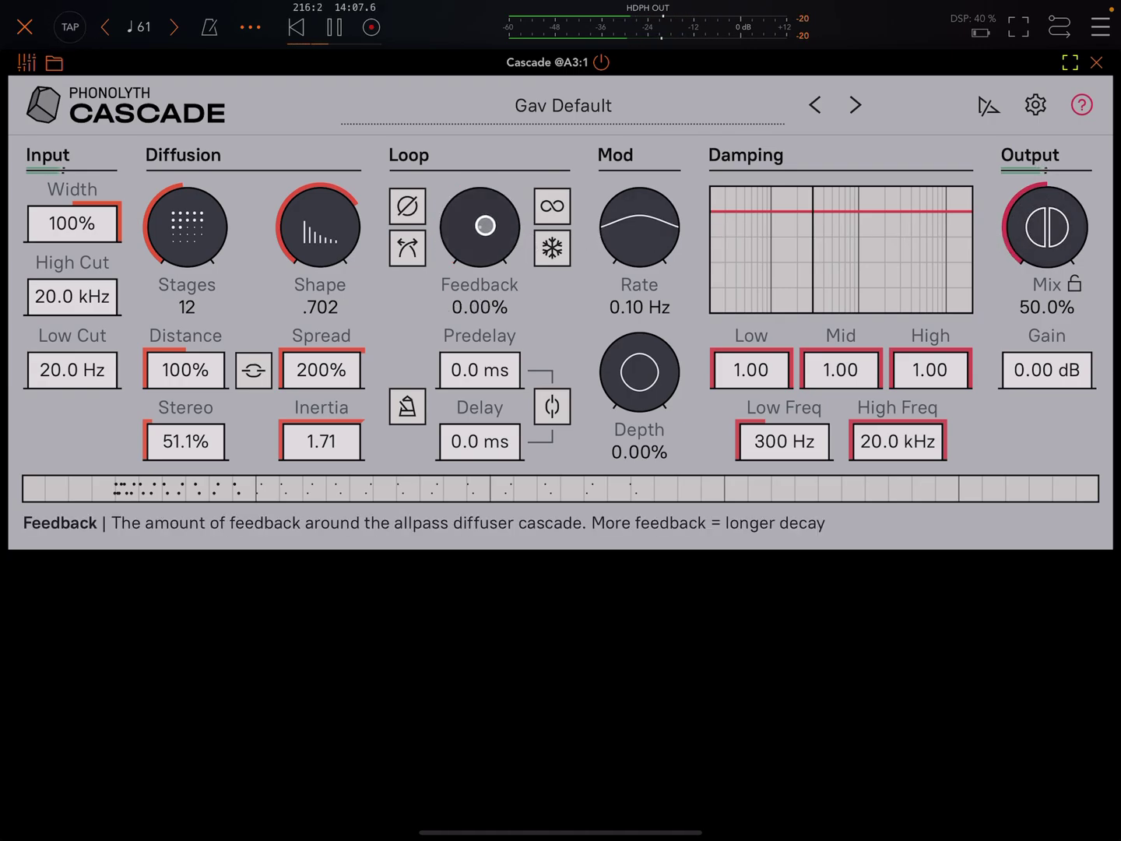
{"action": "left_click_drag", "start_coordinate": [484, 233], "coordinate": [513, 192]}
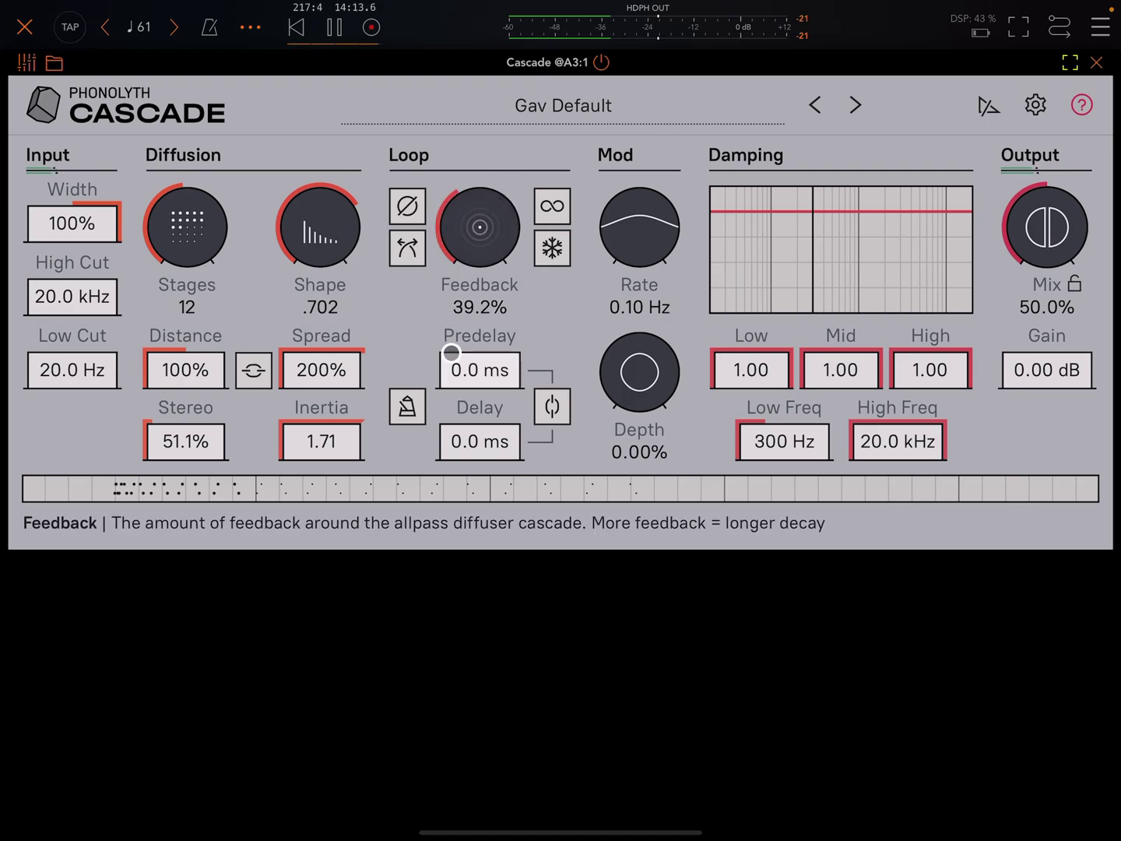
{"action": "mouse_move", "coordinate": [451, 373]}
{"action": "left_mouse_down"}
{"action": "mouse_move", "coordinate": [457, 383]}
{"action": "mouse_move", "coordinate": [480, 369]}
{"action": "mouse_move", "coordinate": [496, 338]}
{"action": "mouse_move", "coordinate": [500, 355]}
{"action": "left_mouse_up"}
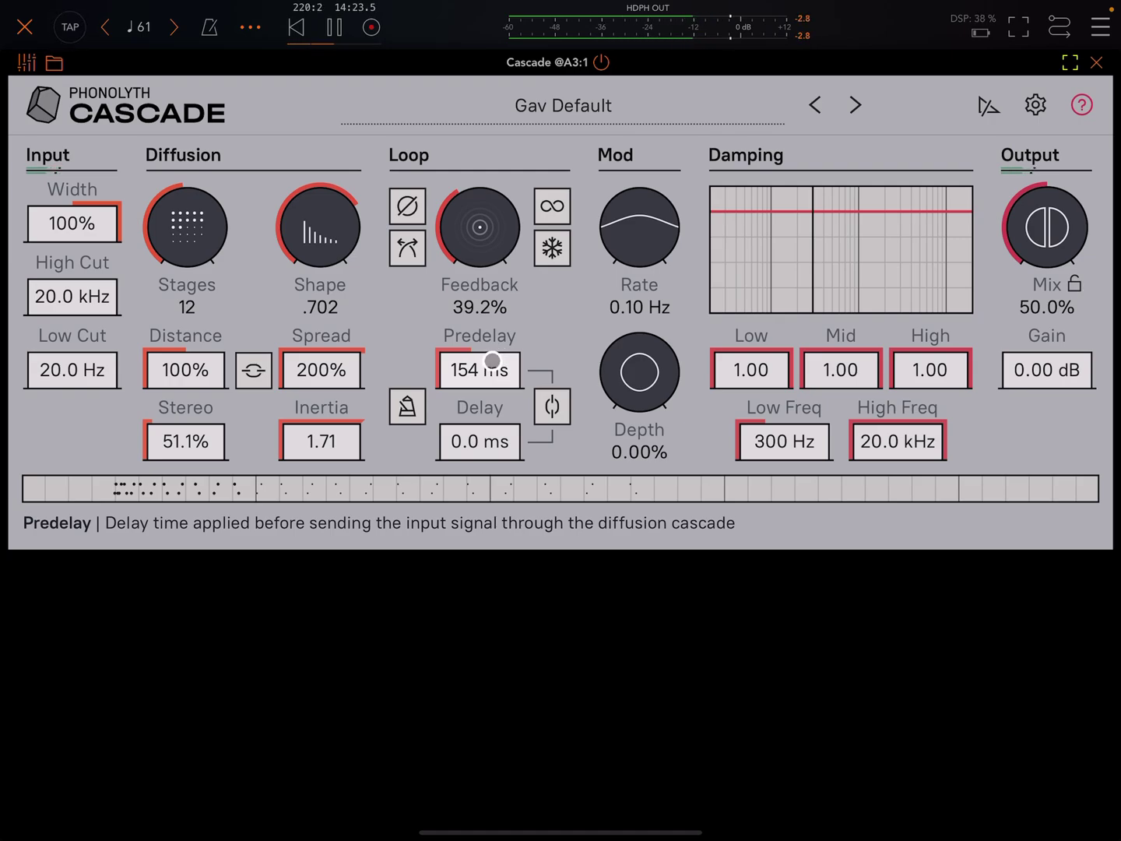
{"action": "left_click", "coordinate": [476, 426]}
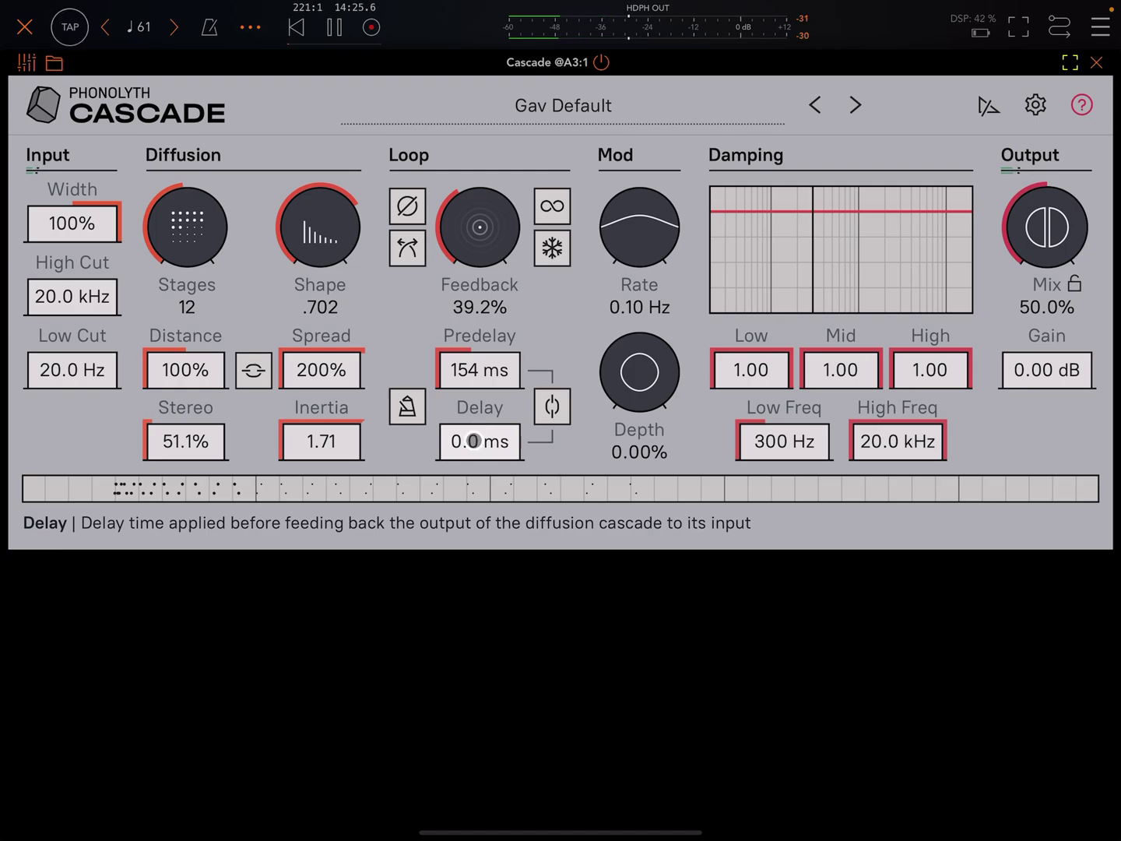
Lengthen the loop Delay in stages up to 297 ms.
{"action": "left_click_drag", "start_coordinate": [474, 441], "coordinate": [596, 328]}
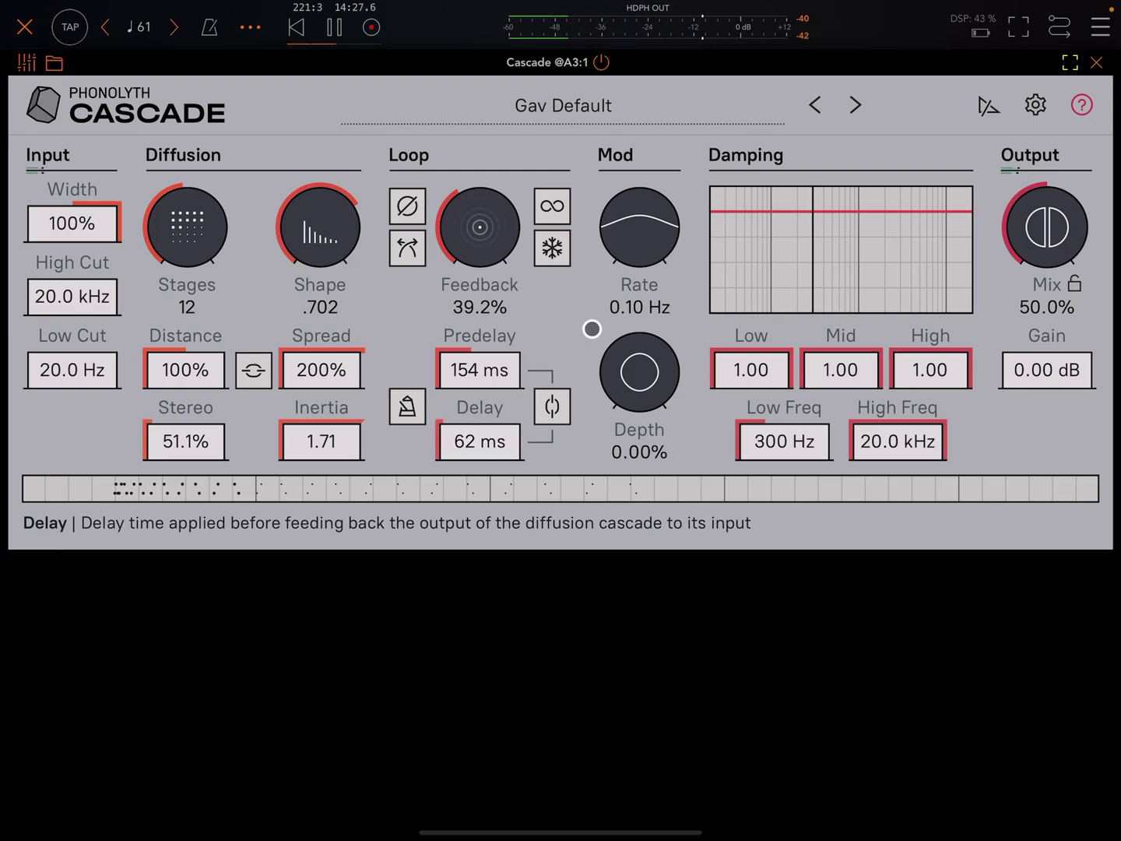
{"action": "left_click_drag", "start_coordinate": [504, 456], "coordinate": [547, 403]}
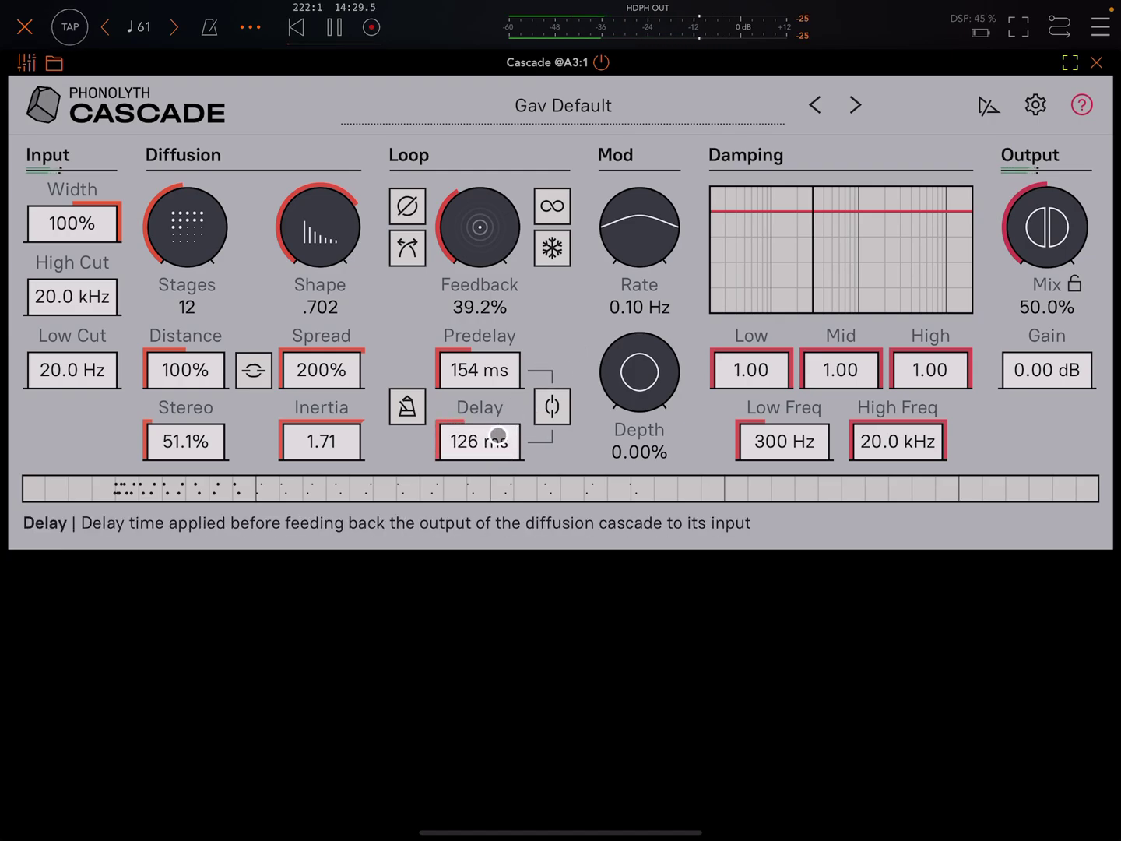
{"action": "left_click_drag", "start_coordinate": [495, 442], "coordinate": [534, 403]}
{"action": "left_click_drag", "start_coordinate": [489, 441], "coordinate": [503, 385]}
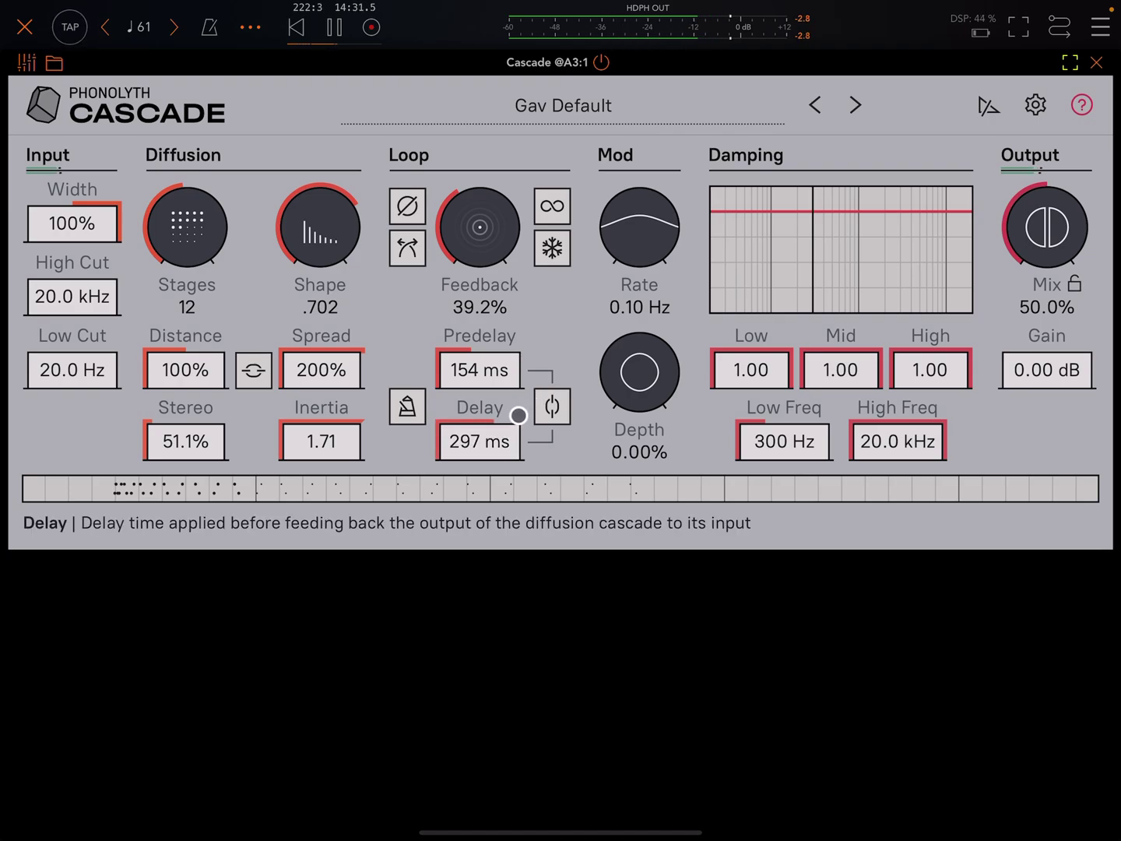
{"action": "left_click", "coordinate": [639, 228]}
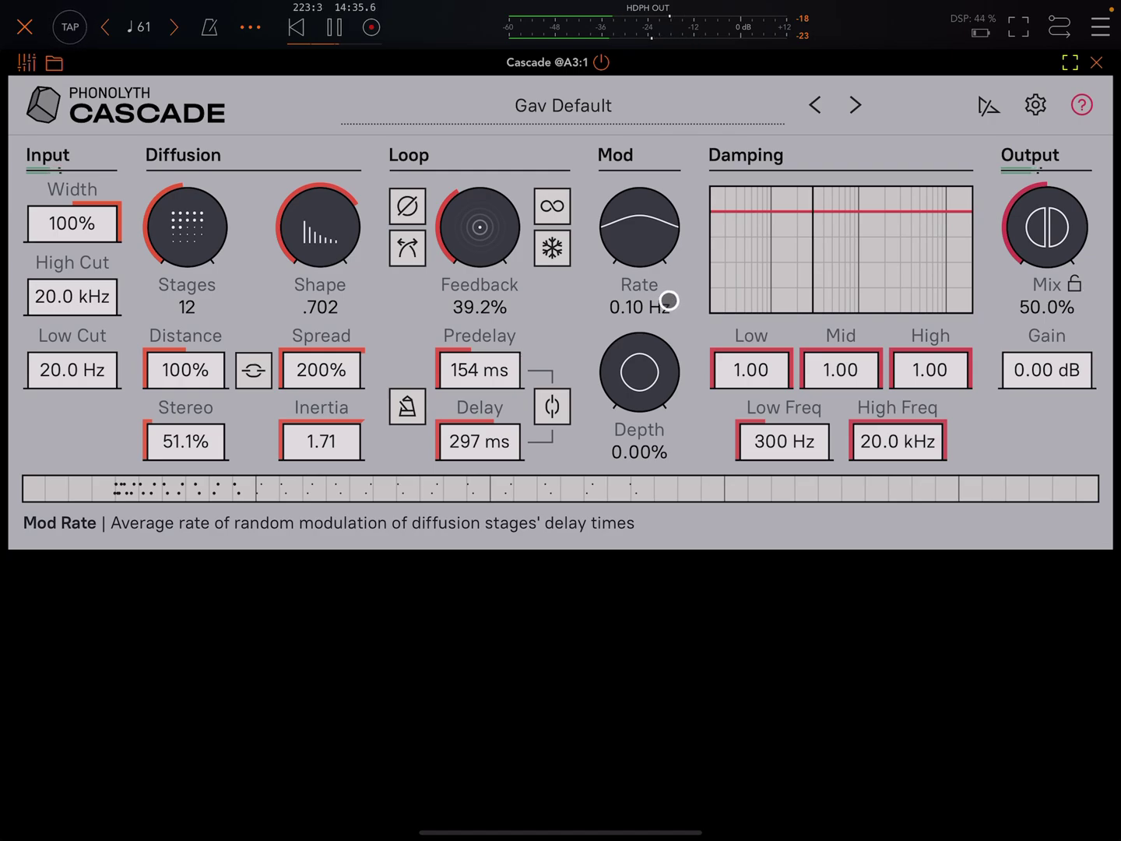
Sweep Feedback down and settle it at 58.2%, resetting the loop Delay to 0.0 ms.
{"action": "left_click", "coordinate": [495, 230]}
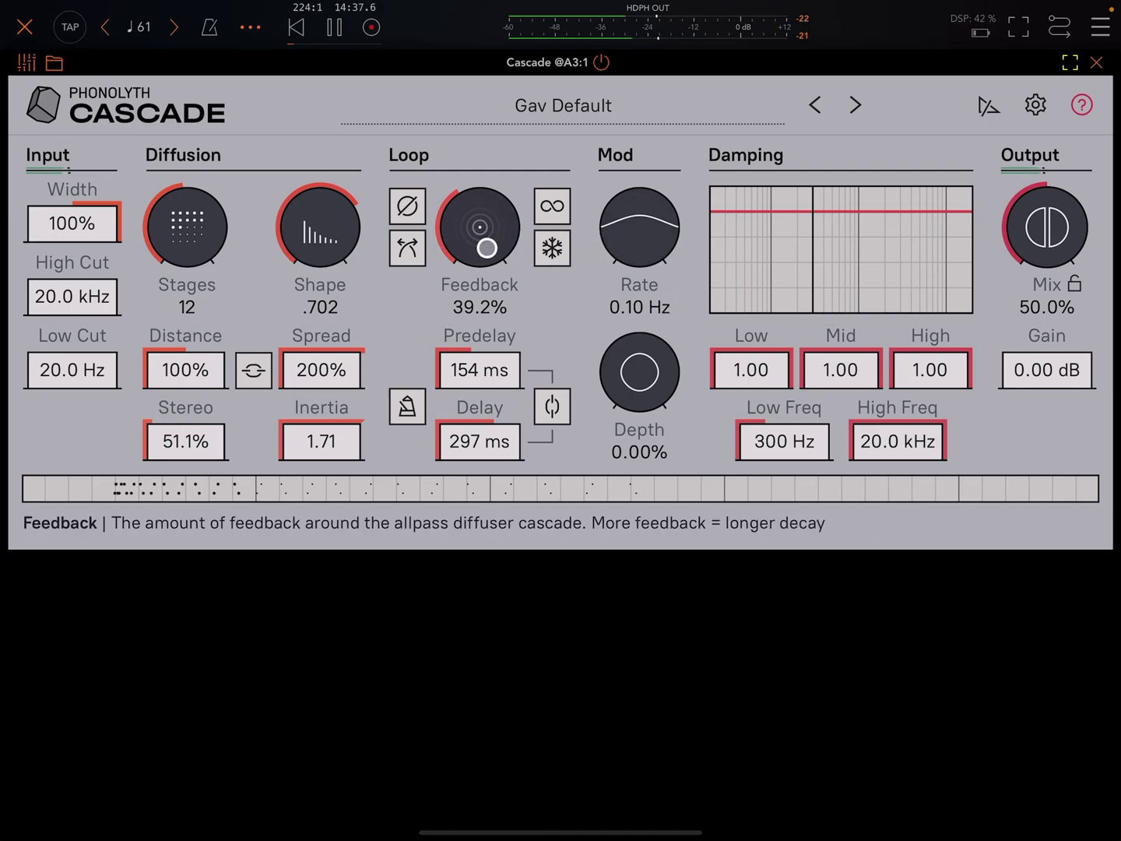
{"action": "mouse_move", "coordinate": [477, 230]}
{"action": "left_mouse_down"}
{"action": "mouse_move", "coordinate": [501, 473]}
{"action": "mouse_move", "coordinate": [550, 422]}
{"action": "mouse_move", "coordinate": [604, 319]}
{"action": "mouse_move", "coordinate": [499, 547]}
{"action": "mouse_move", "coordinate": [529, 410]}
{"action": "mouse_move", "coordinate": [446, 552]}
{"action": "mouse_move", "coordinate": [479, 406]}
{"action": "mouse_move", "coordinate": [439, 563]}
{"action": "mouse_move", "coordinate": [491, 333]}
{"action": "left_mouse_up"}
{"action": "mouse_move", "coordinate": [481, 251]}
{"action": "left_mouse_down"}
{"action": "mouse_move", "coordinate": [503, 118]}
{"action": "mouse_move", "coordinate": [463, 230]}
{"action": "mouse_move", "coordinate": [517, 179]}
{"action": "mouse_move", "coordinate": [533, 183]}
{"action": "mouse_move", "coordinate": [506, 229]}
{"action": "mouse_move", "coordinate": [432, 295]}
{"action": "left_mouse_up"}
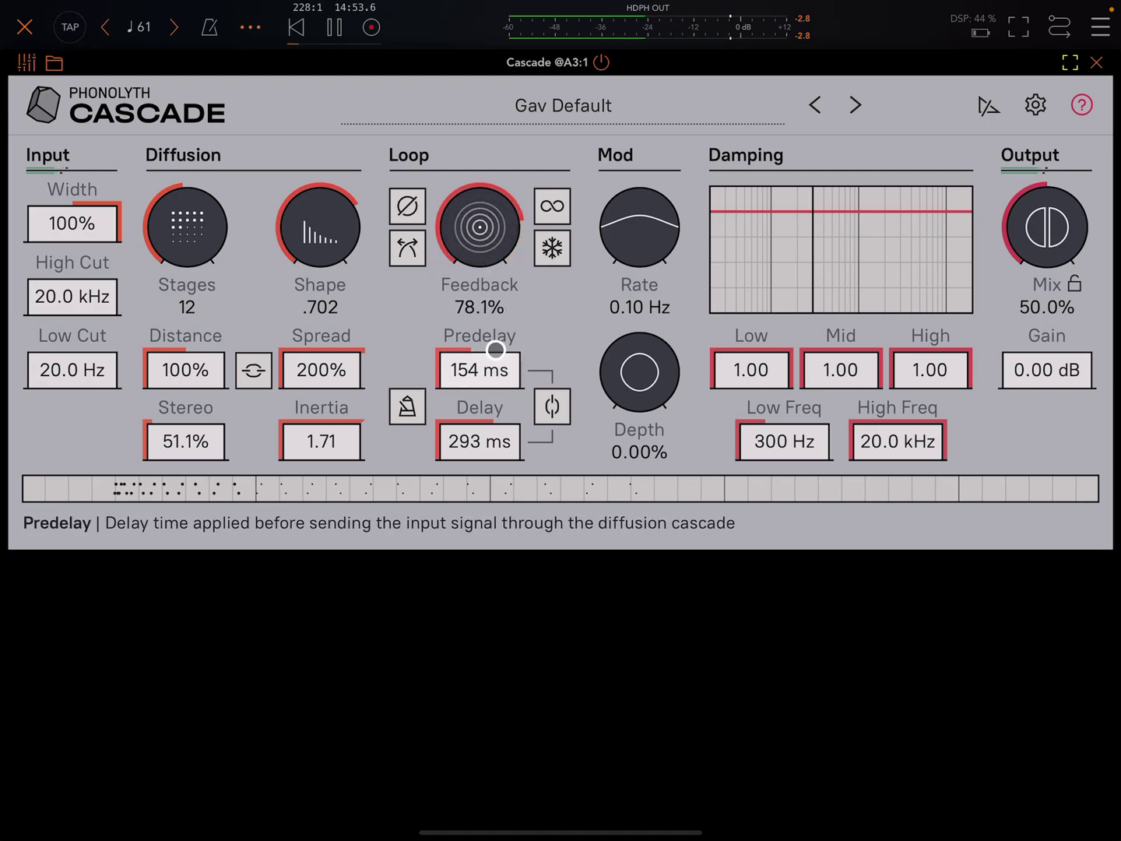
{"action": "mouse_move", "coordinate": [459, 438]}
{"action": "left_mouse_down"}
{"action": "mouse_move", "coordinate": [451, 626]}
{"action": "mouse_move", "coordinate": [484, 544]}
{"action": "left_mouse_up"}
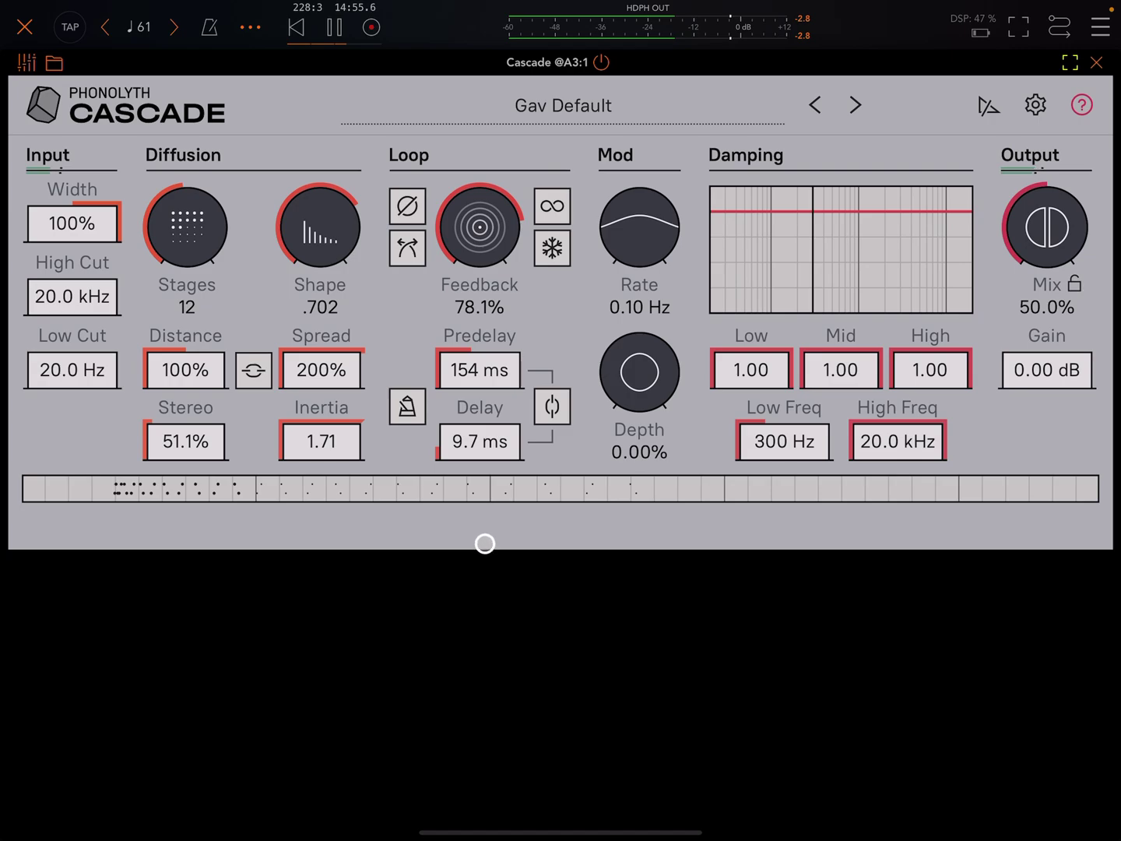
{"action": "double_click", "coordinate": [481, 441]}
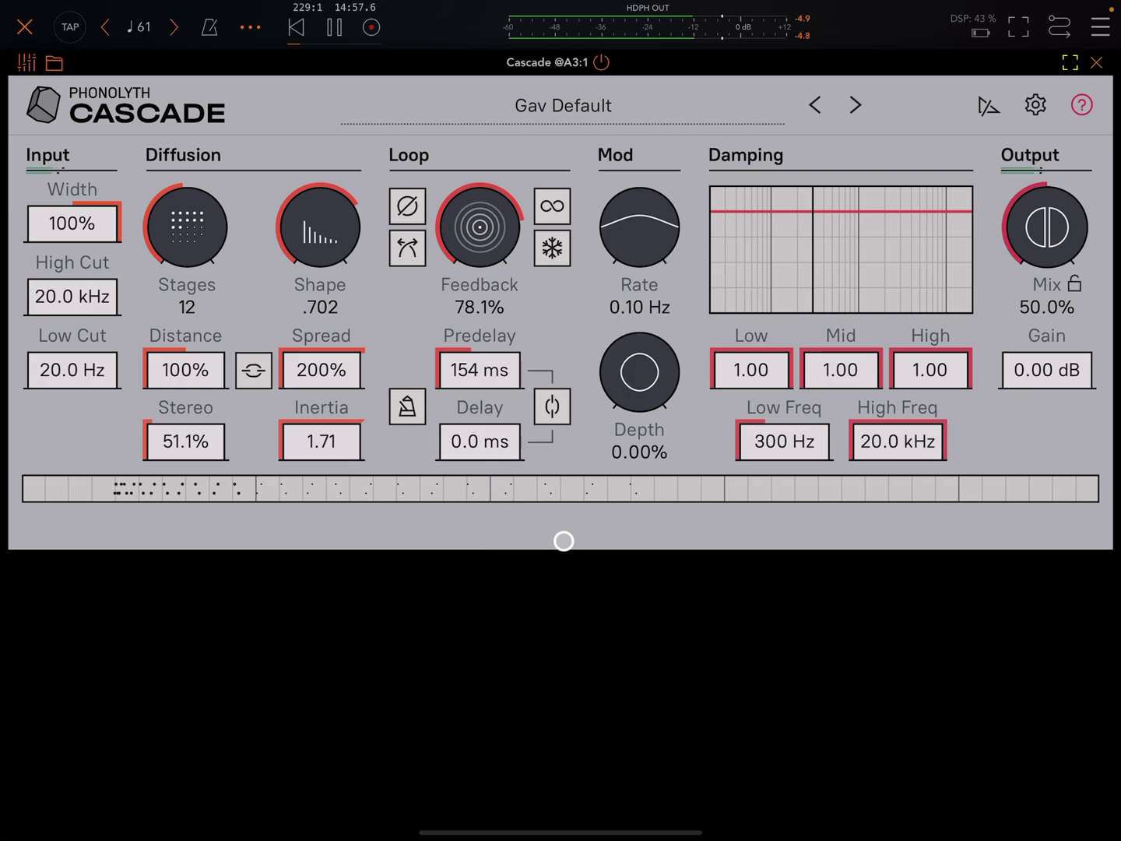
{"action": "left_click_drag", "start_coordinate": [481, 228], "coordinate": [466, 331]}
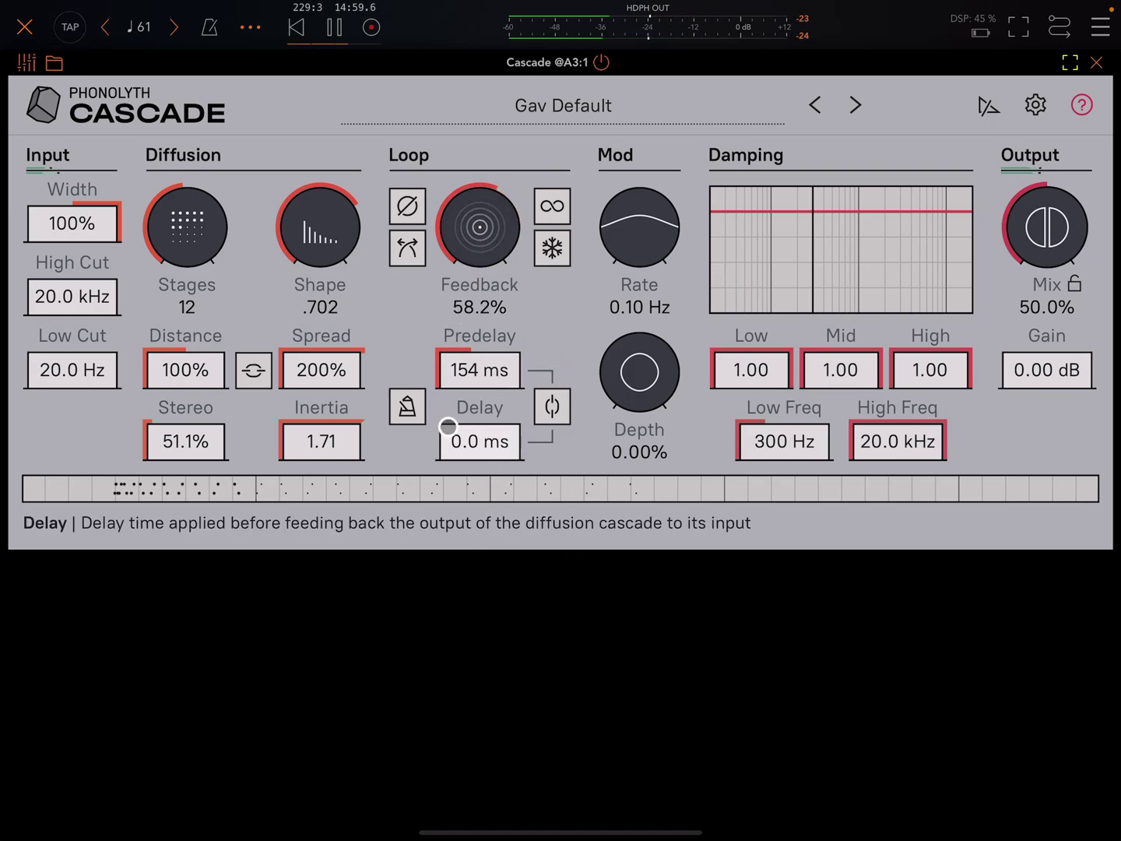
Lengthen the Delay to 588 ms, try tempo sync, then link Delay to Predelay at 154 ms.
{"action": "left_click_drag", "start_coordinate": [460, 457], "coordinate": [604, 150]}
{"action": "left_click", "coordinate": [462, 370]}
{"action": "left_click", "coordinate": [472, 441]}
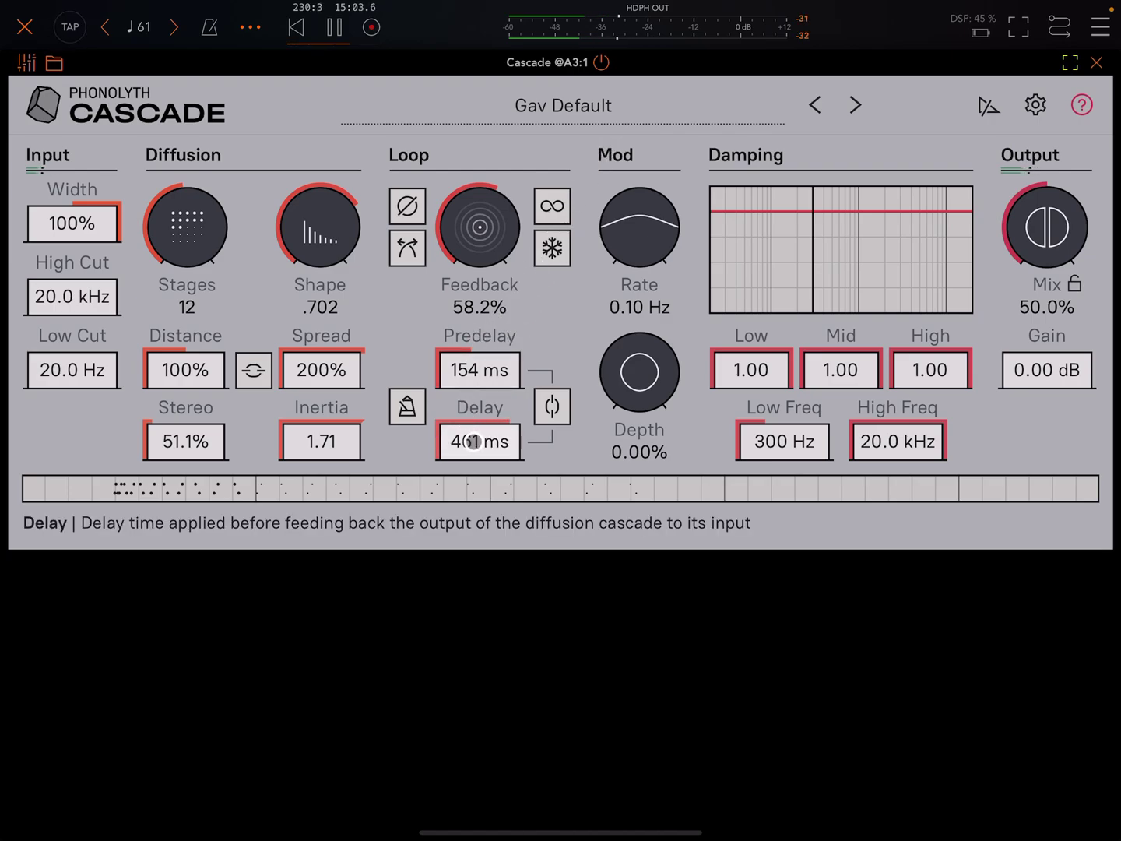
{"action": "left_click_drag", "start_coordinate": [471, 442], "coordinate": [504, 410]}
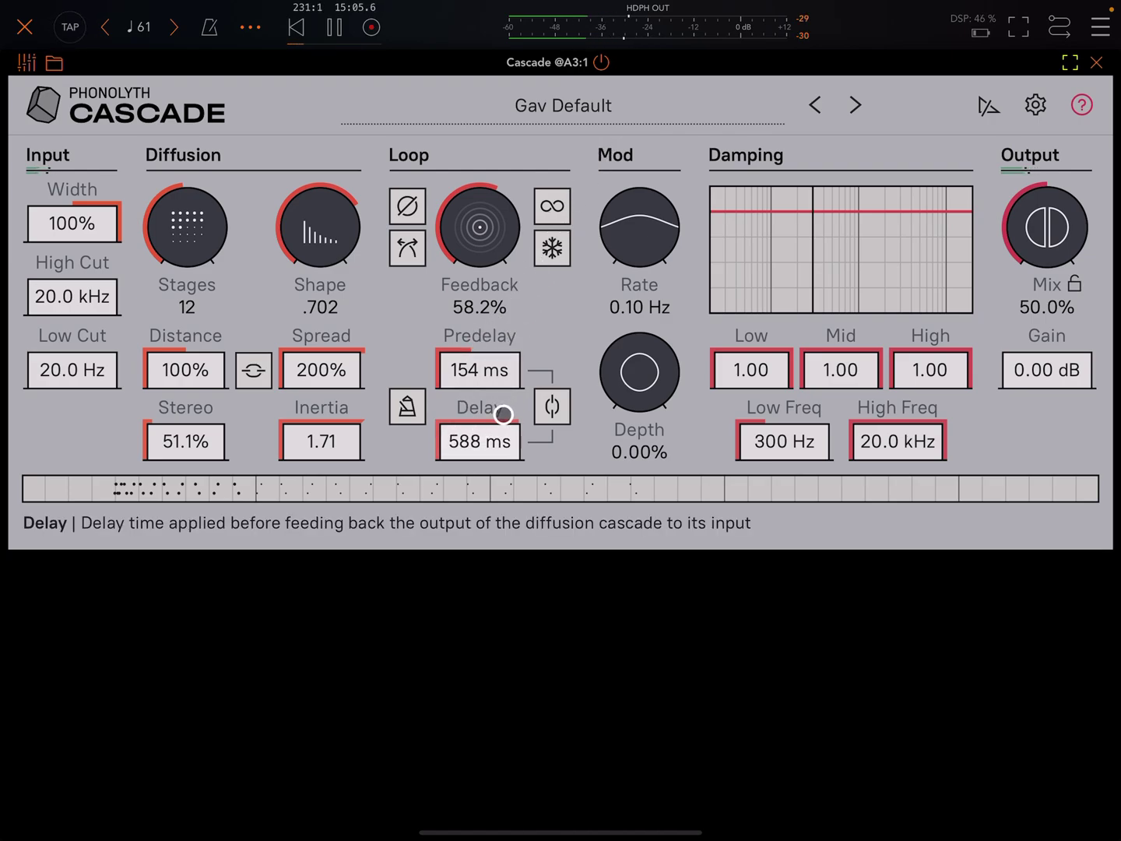
{"action": "left_click", "coordinate": [407, 406]}
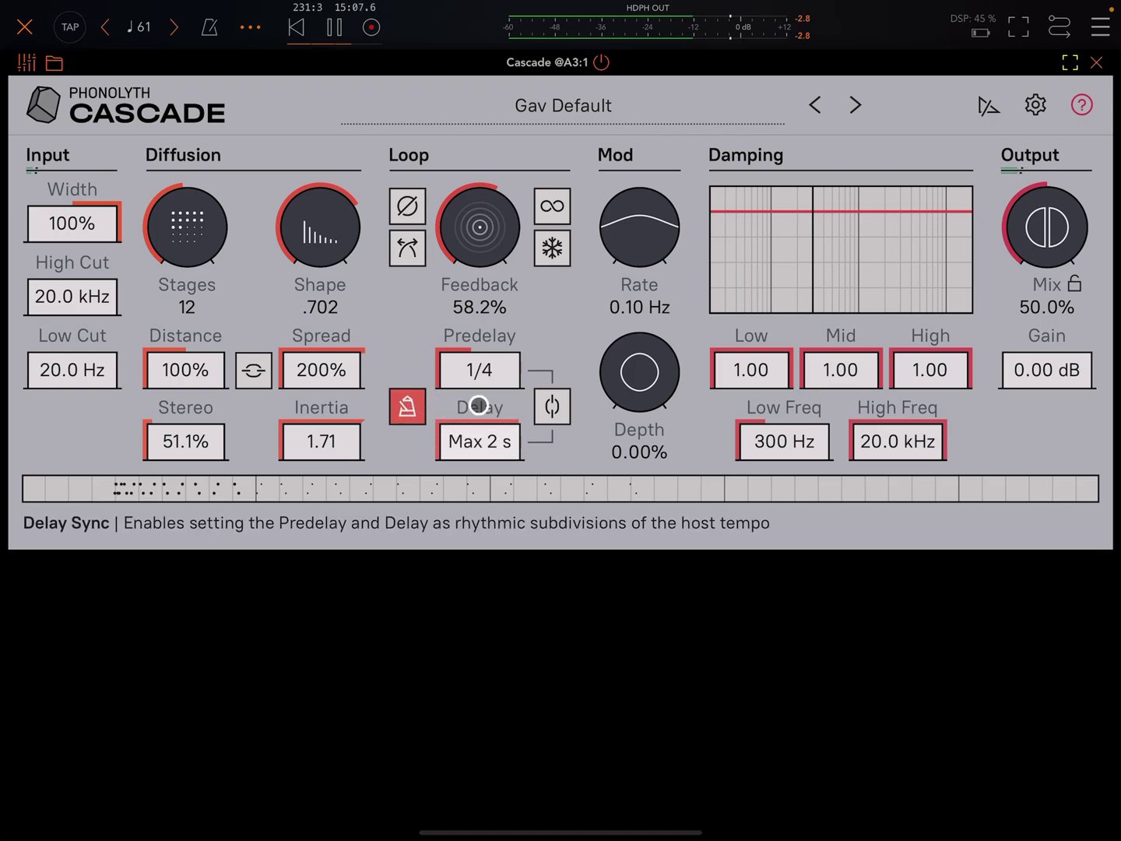
{"action": "left_click", "coordinate": [477, 441]}
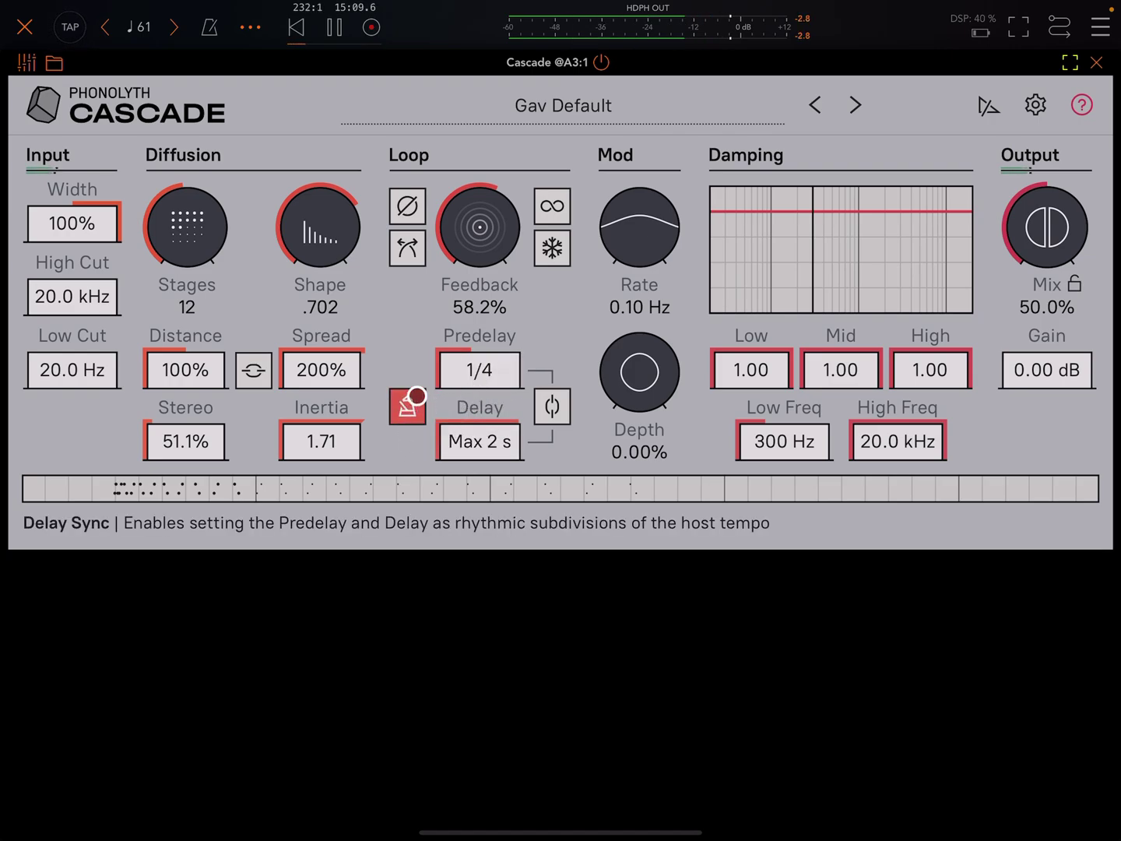
{"action": "left_click", "coordinate": [406, 407]}
{"action": "left_click", "coordinate": [551, 407]}
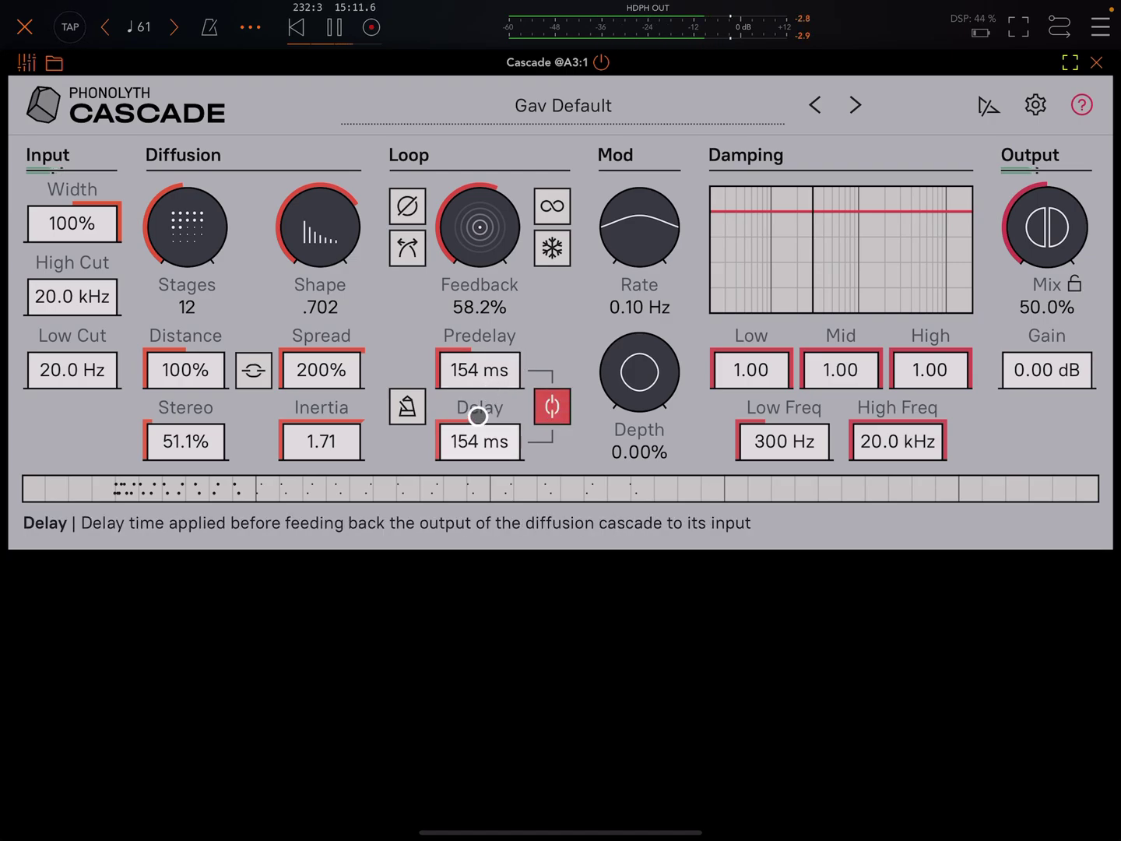
{"action": "left_click", "coordinate": [479, 369]}
{"action": "left_click", "coordinate": [884, 77]}
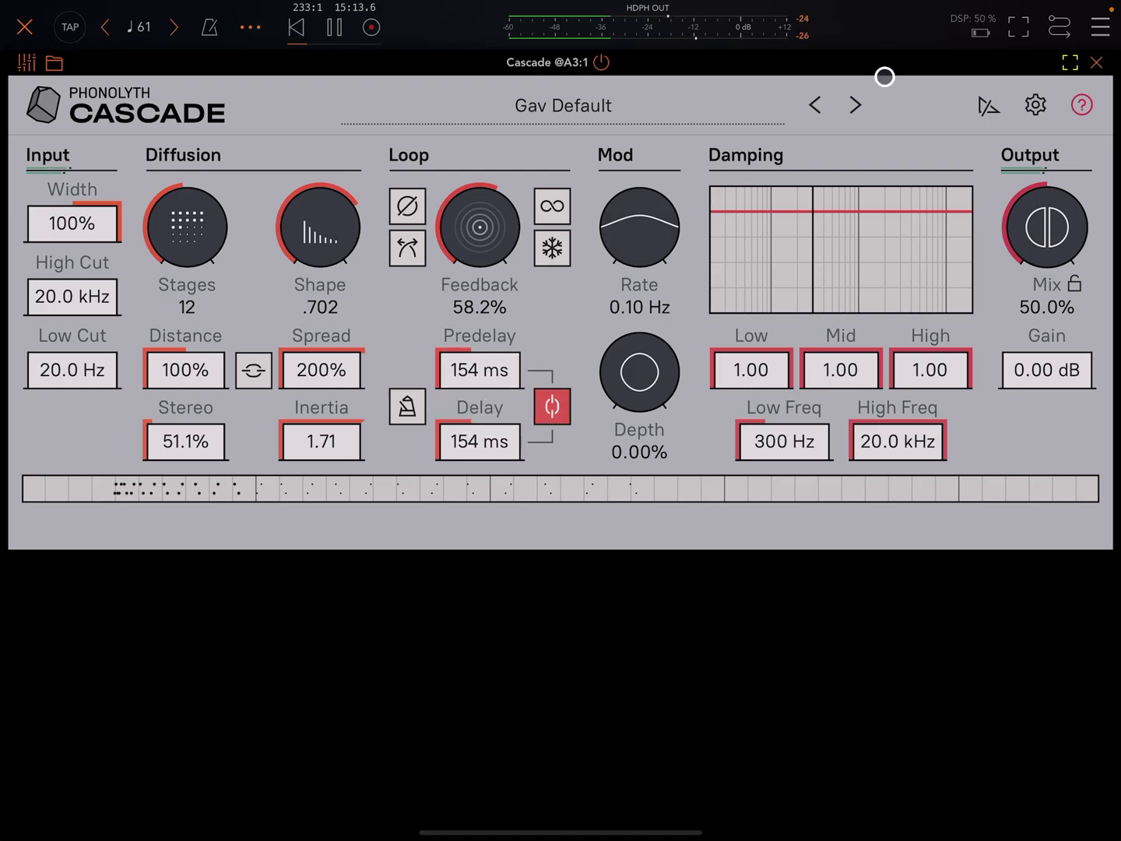
Push modulation rate up to 10 Hz and depth to about 85.8%.
{"action": "left_click_drag", "start_coordinate": [639, 230], "coordinate": [675, 138]}
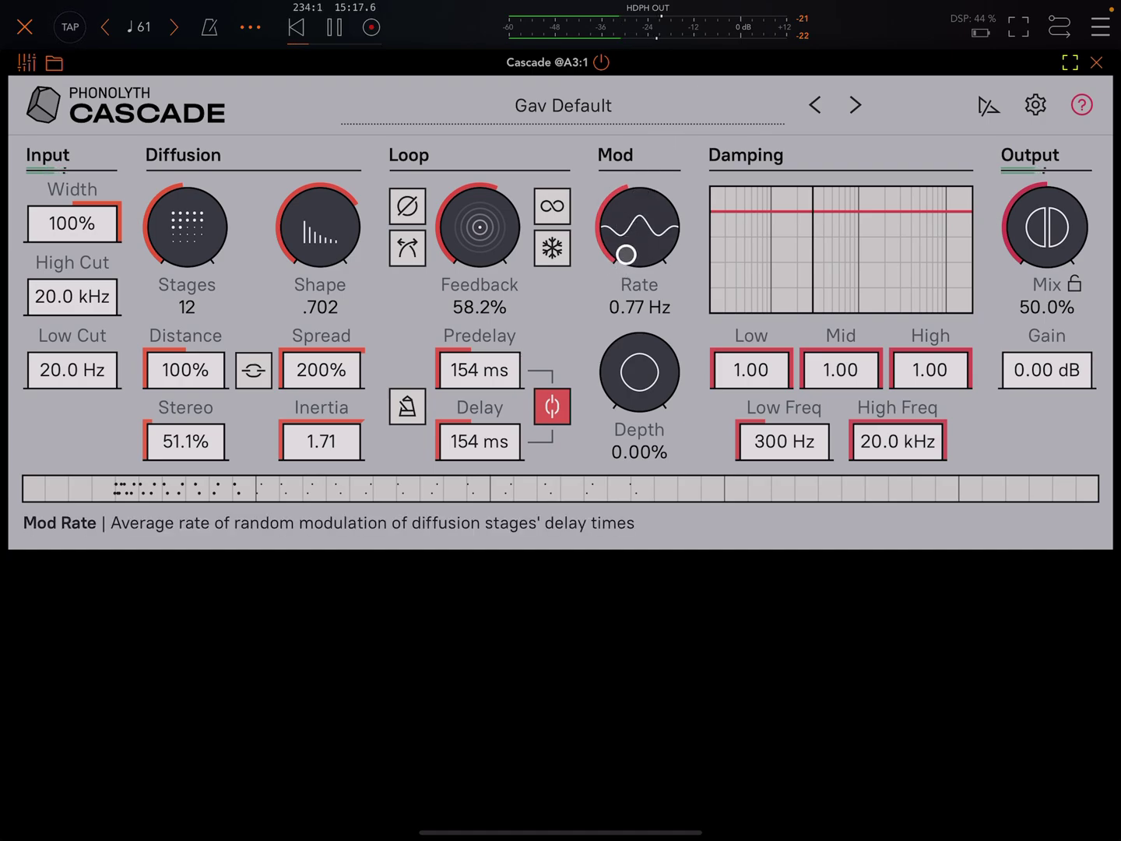
{"action": "left_click_drag", "start_coordinate": [626, 254], "coordinate": [638, 236]}
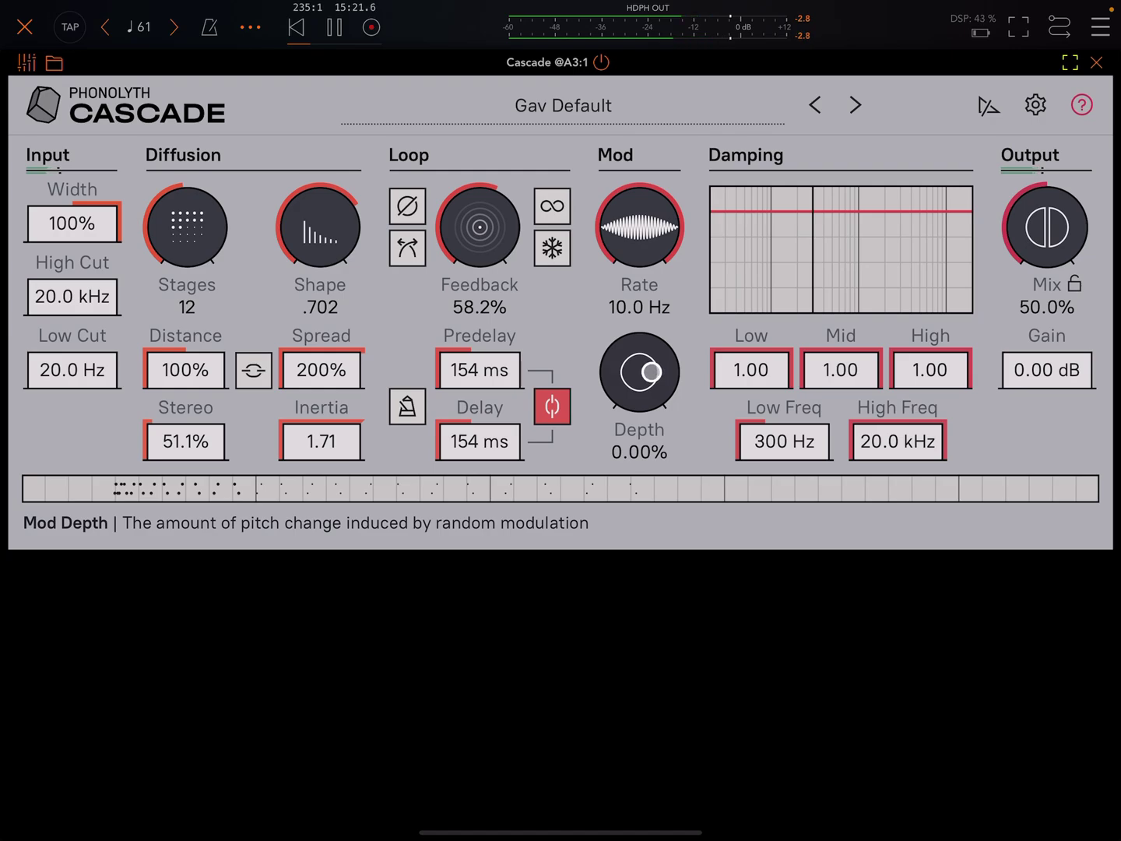
{"action": "left_click_drag", "start_coordinate": [652, 372], "coordinate": [666, 351]}
{"action": "left_click_drag", "start_coordinate": [683, 293], "coordinate": [685, 280]}
{"action": "left_click_drag", "start_coordinate": [656, 363], "coordinate": [679, 337]}
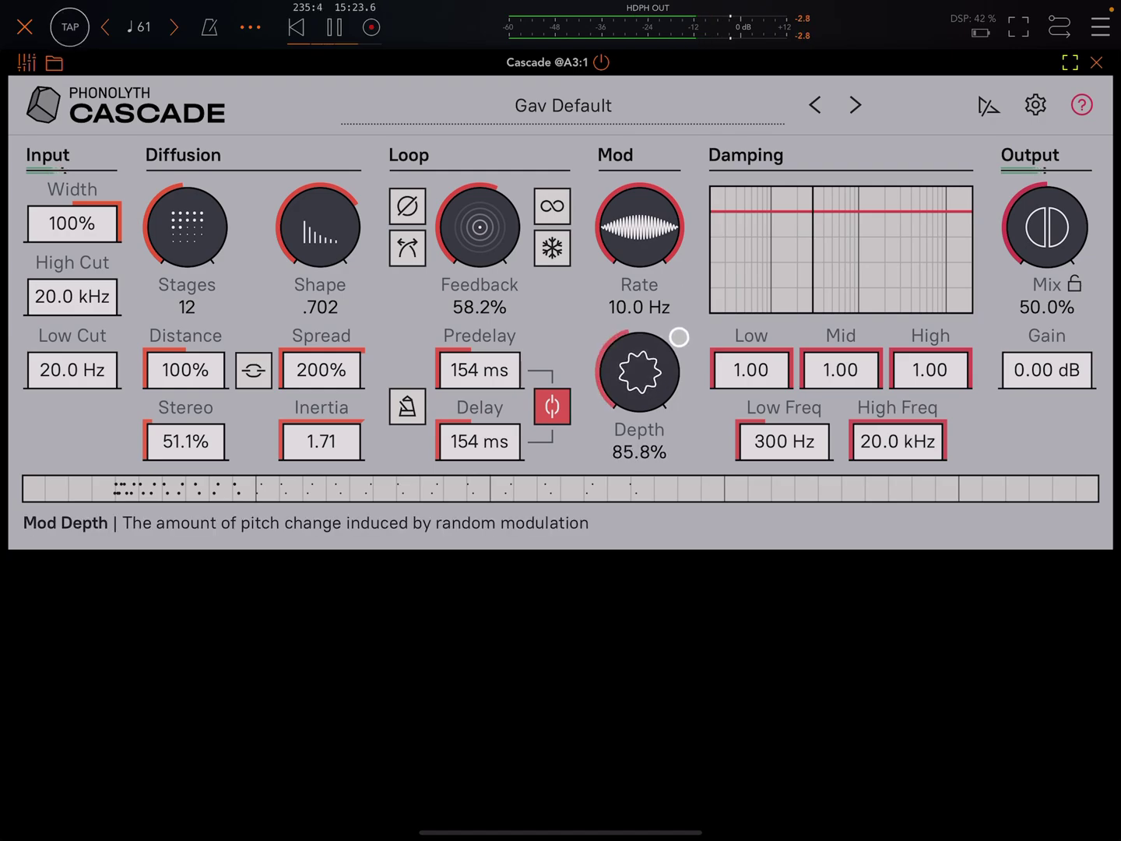
Bring modulation rate down to 0.47 Hz with 163% depth and show the preset list.
{"action": "mouse_move", "coordinate": [652, 230]}
{"action": "left_mouse_down"}
{"action": "mouse_move", "coordinate": [632, 275]}
{"action": "mouse_move", "coordinate": [662, 307]}
{"action": "left_mouse_up"}
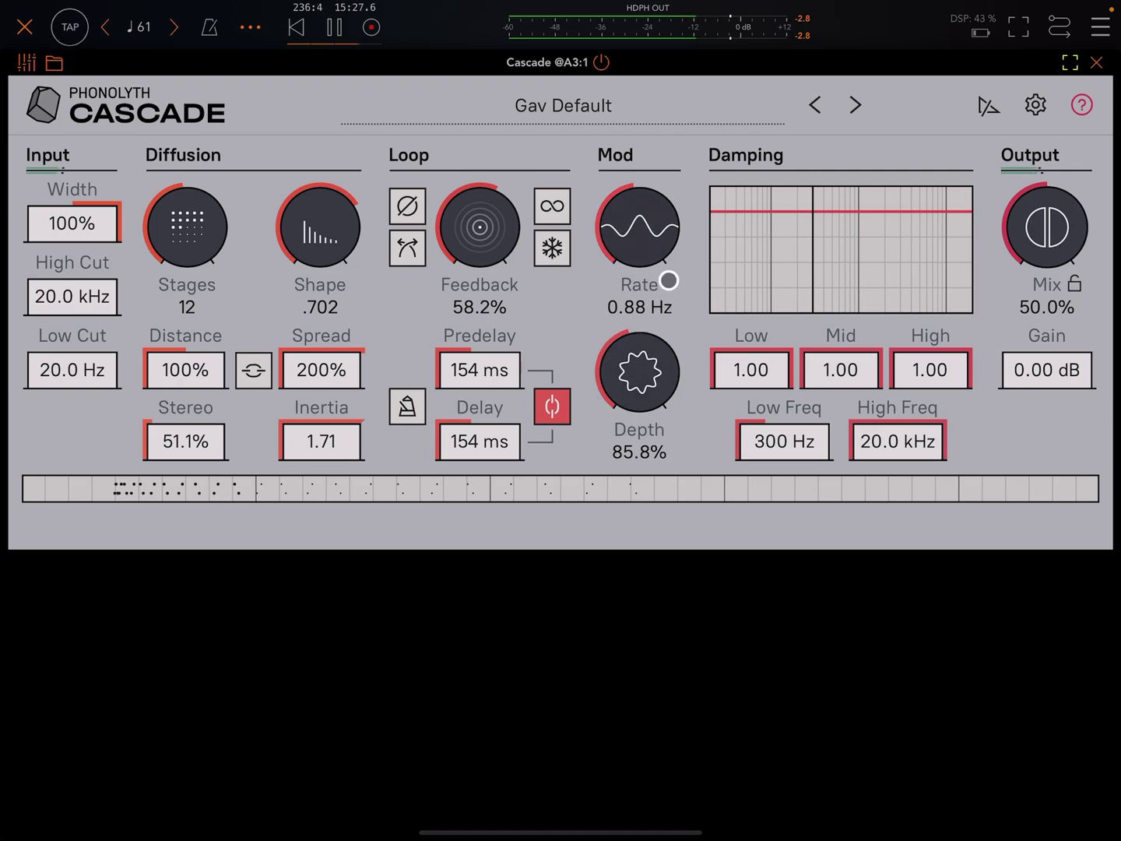
{"action": "left_click", "coordinate": [626, 315]}
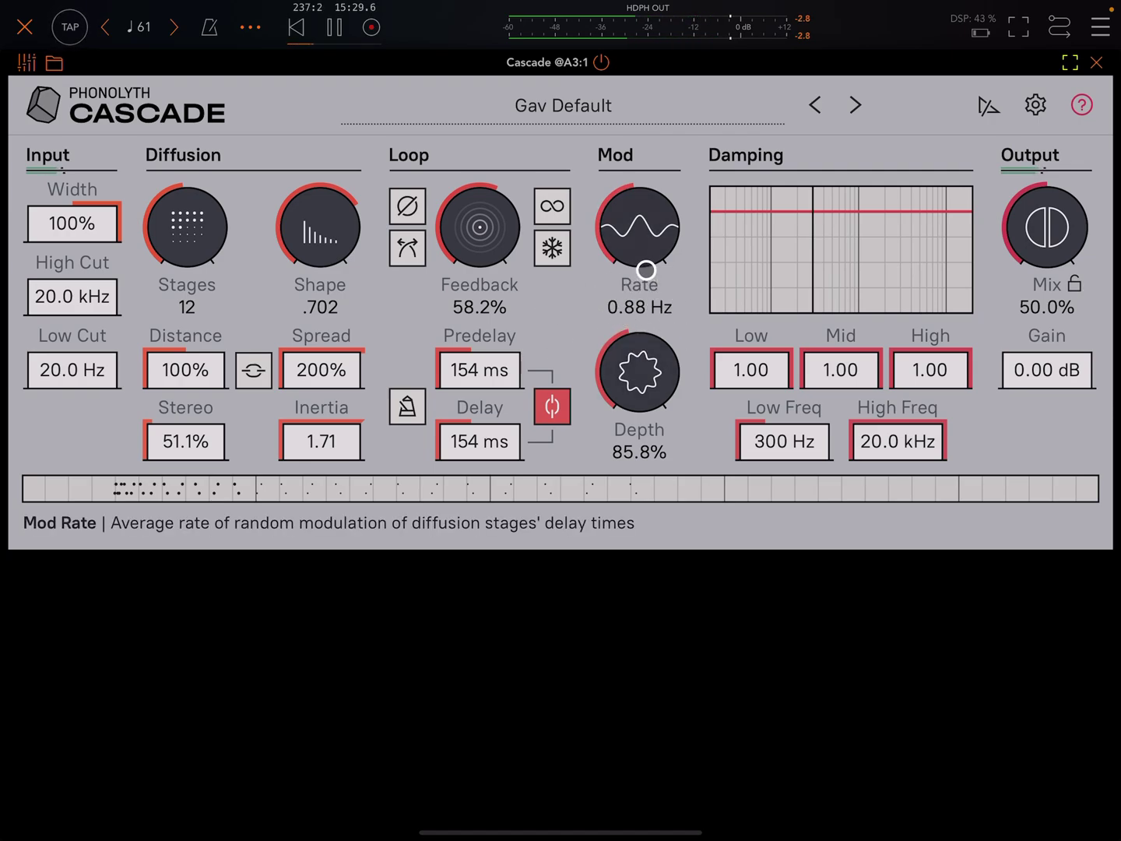
{"action": "left_click_drag", "start_coordinate": [639, 246], "coordinate": [638, 302]}
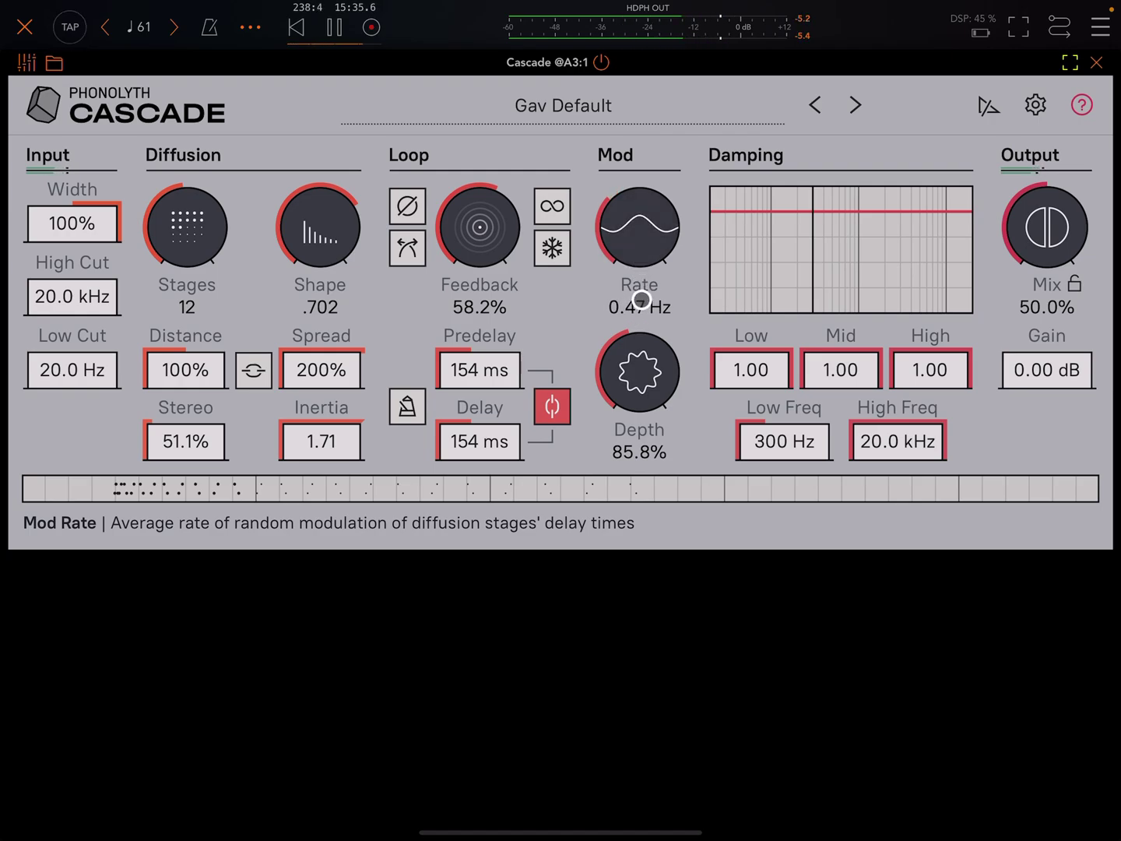
{"action": "left_click", "coordinate": [649, 329]}
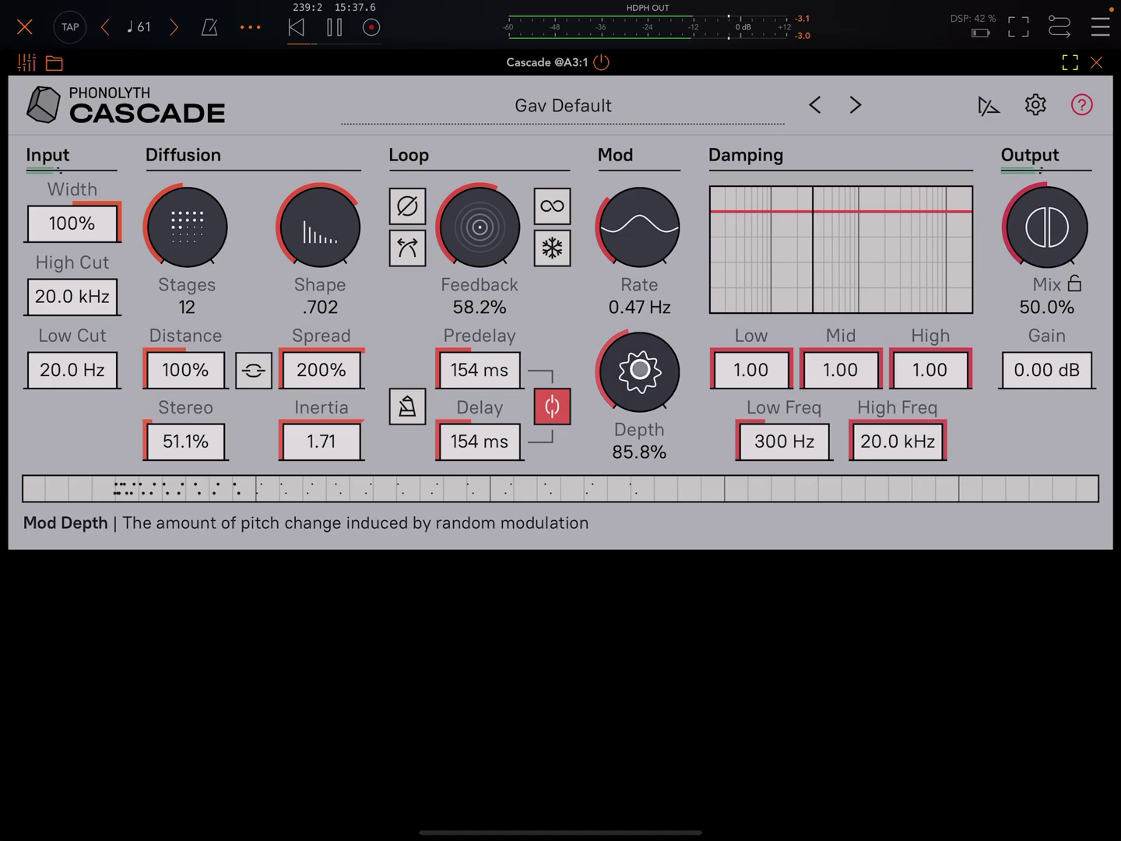
{"action": "mouse_move", "coordinate": [634, 375]}
{"action": "left_mouse_down"}
{"action": "mouse_move", "coordinate": [652, 419]}
{"action": "mouse_move", "coordinate": [654, 384]}
{"action": "mouse_move", "coordinate": [696, 320]}
{"action": "mouse_move", "coordinate": [674, 357]}
{"action": "mouse_move", "coordinate": [680, 343]}
{"action": "left_mouse_up"}
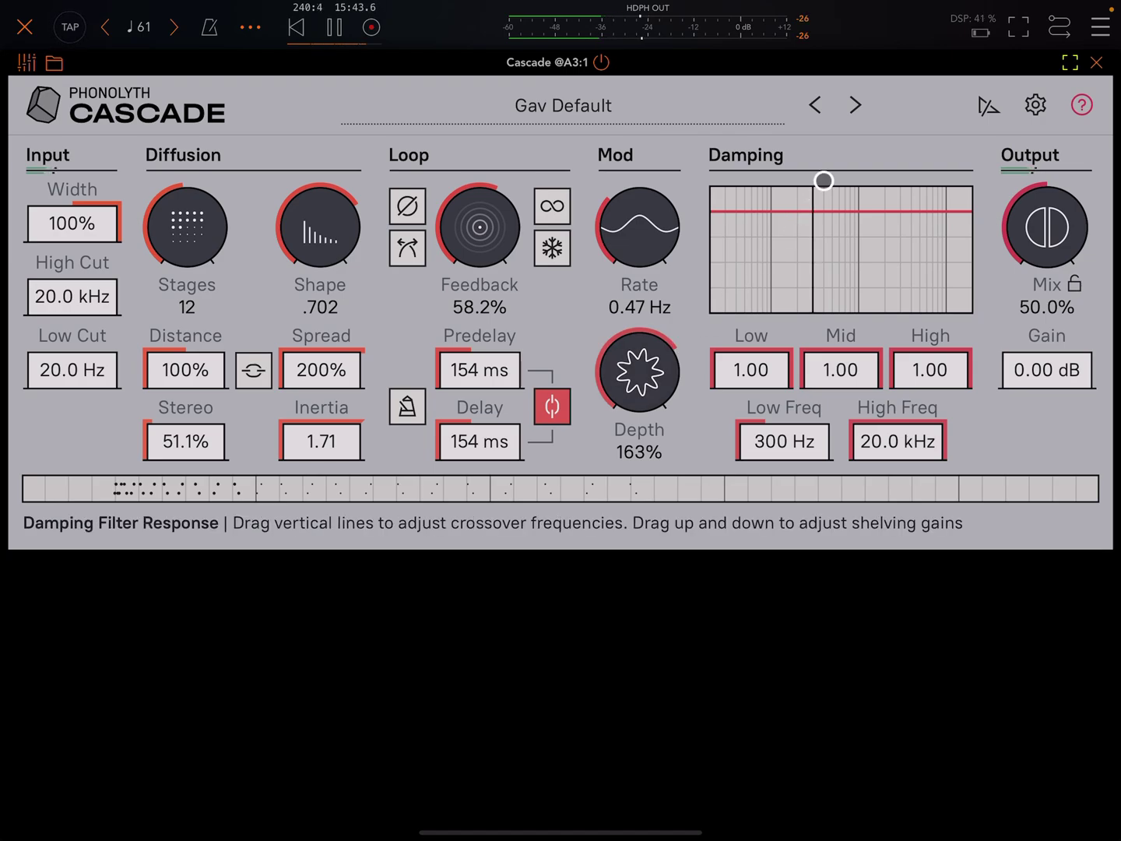
{"action": "left_click", "coordinate": [592, 106]}
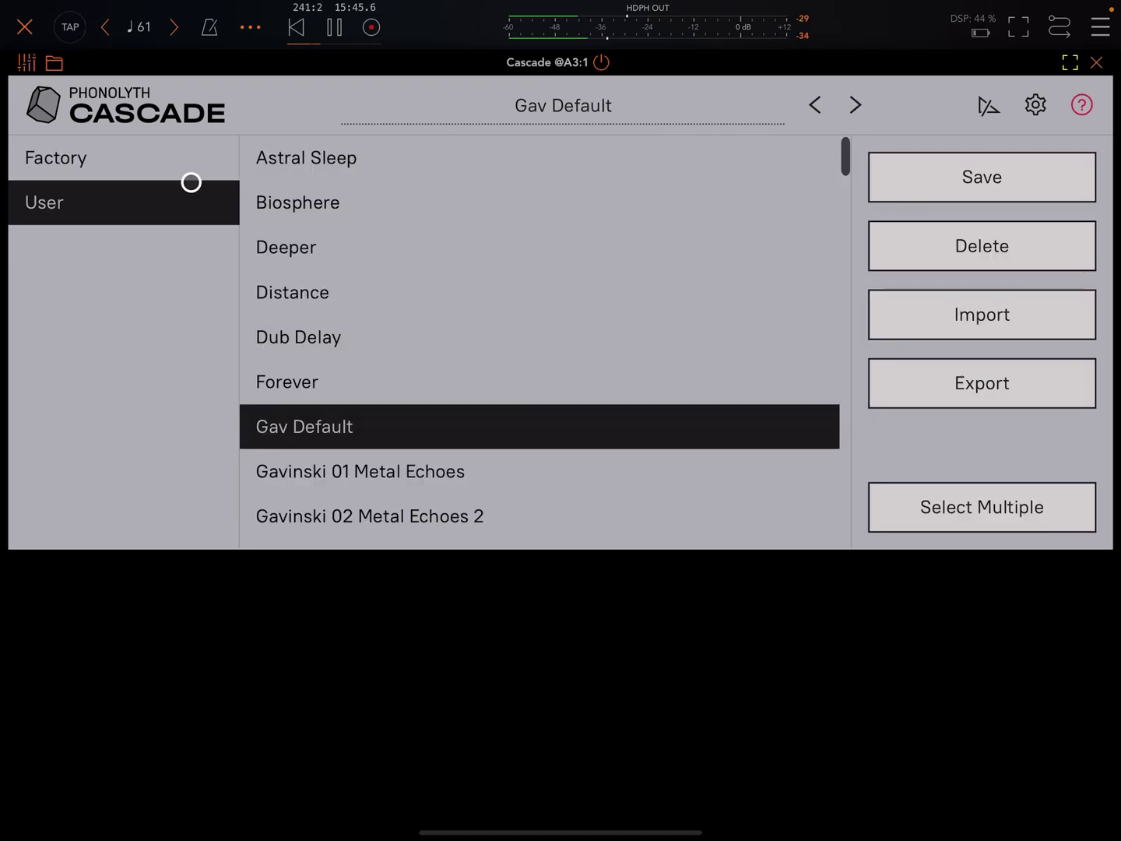
Load factory preset Animated Atmosphere, then step on to Blurred Edges.
{"action": "left_click", "coordinate": [179, 162]}
{"action": "left_click", "coordinate": [309, 158]}
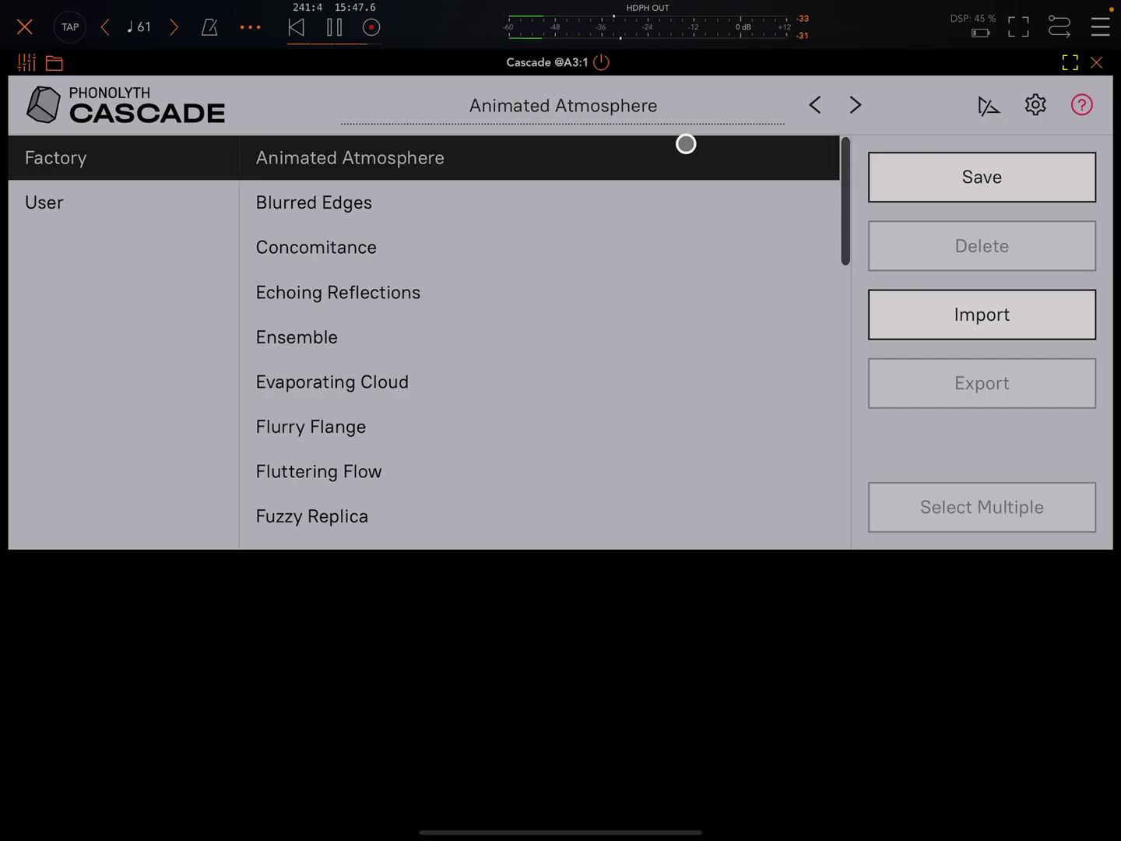
{"action": "left_click", "coordinate": [630, 104]}
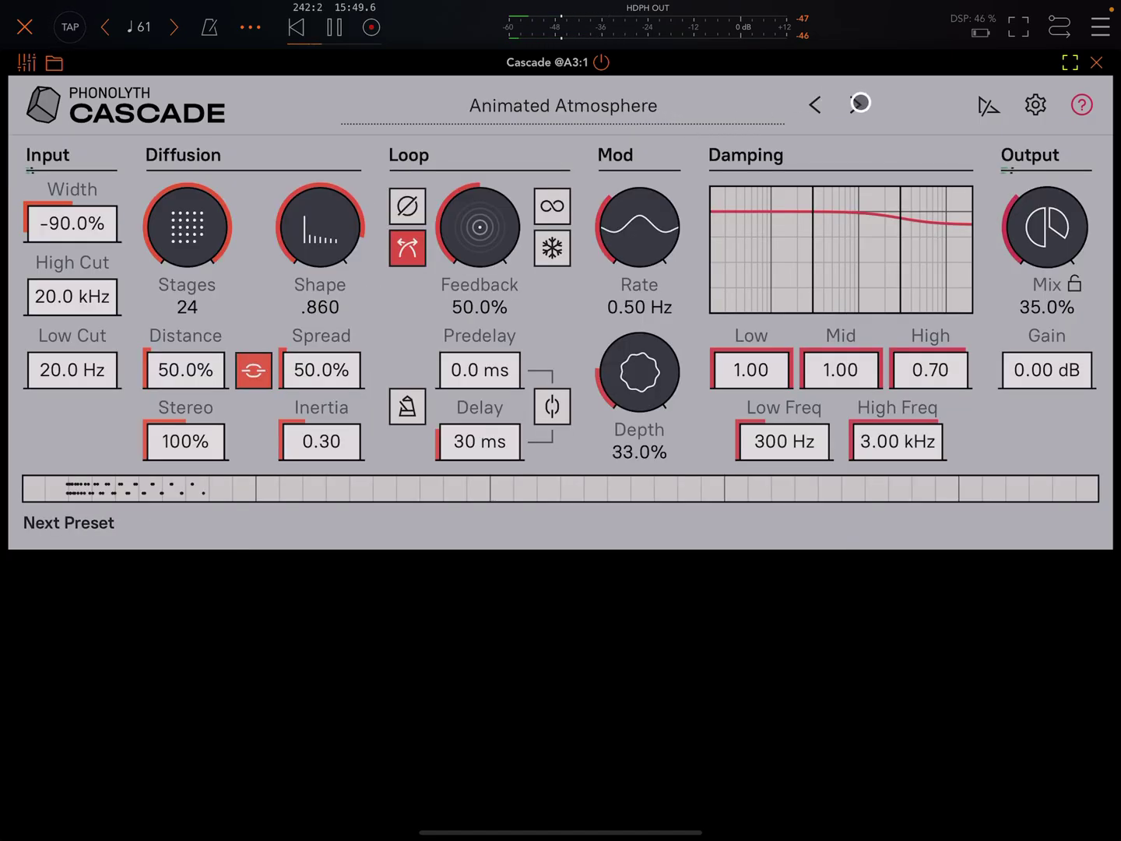
{"action": "left_click", "coordinate": [859, 103]}
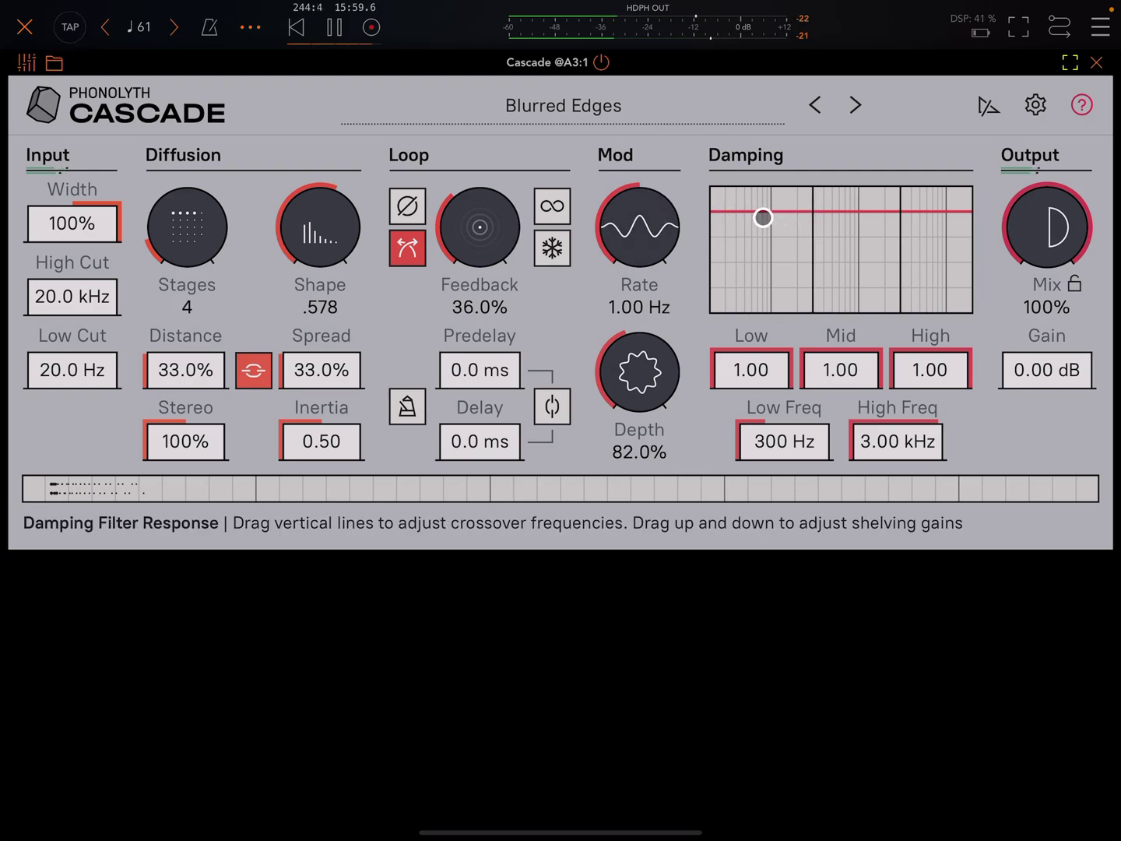
Set damping Low 0.51, High 0.70 with crossovers at 253 Hz and 3.79 kHz.
{"action": "mouse_move", "coordinate": [813, 227]}
{"action": "left_mouse_down"}
{"action": "mouse_move", "coordinate": [758, 248]}
{"action": "mouse_move", "coordinate": [795, 244]}
{"action": "mouse_move", "coordinate": [770, 245]}
{"action": "mouse_move", "coordinate": [751, 272]}
{"action": "mouse_move", "coordinate": [753, 386]}
{"action": "left_mouse_up"}
{"action": "mouse_move", "coordinate": [928, 350]}
{"action": "left_mouse_down"}
{"action": "mouse_move", "coordinate": [929, 394]}
{"action": "mouse_move", "coordinate": [930, 350]}
{"action": "left_mouse_up"}
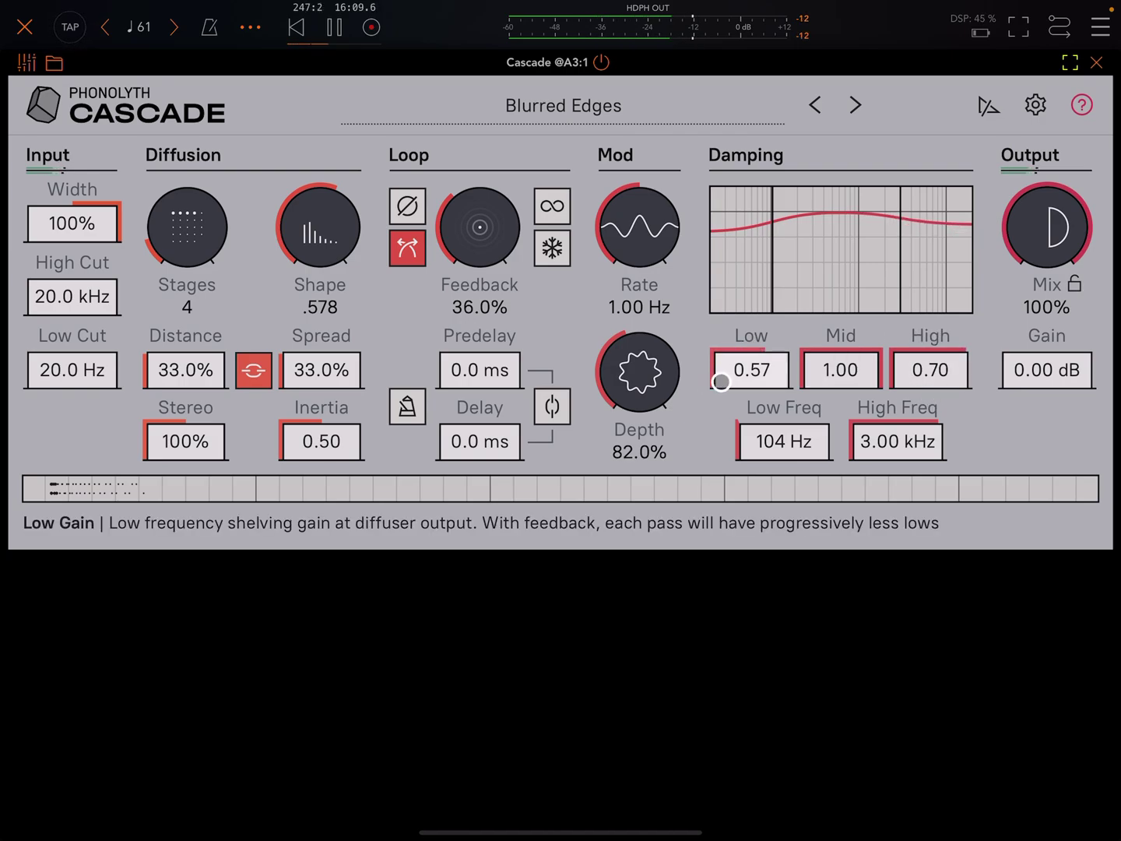
{"action": "mouse_move", "coordinate": [726, 385]}
{"action": "left_mouse_down"}
{"action": "mouse_move", "coordinate": [730, 452]}
{"action": "mouse_move", "coordinate": [762, 372]}
{"action": "left_mouse_up"}
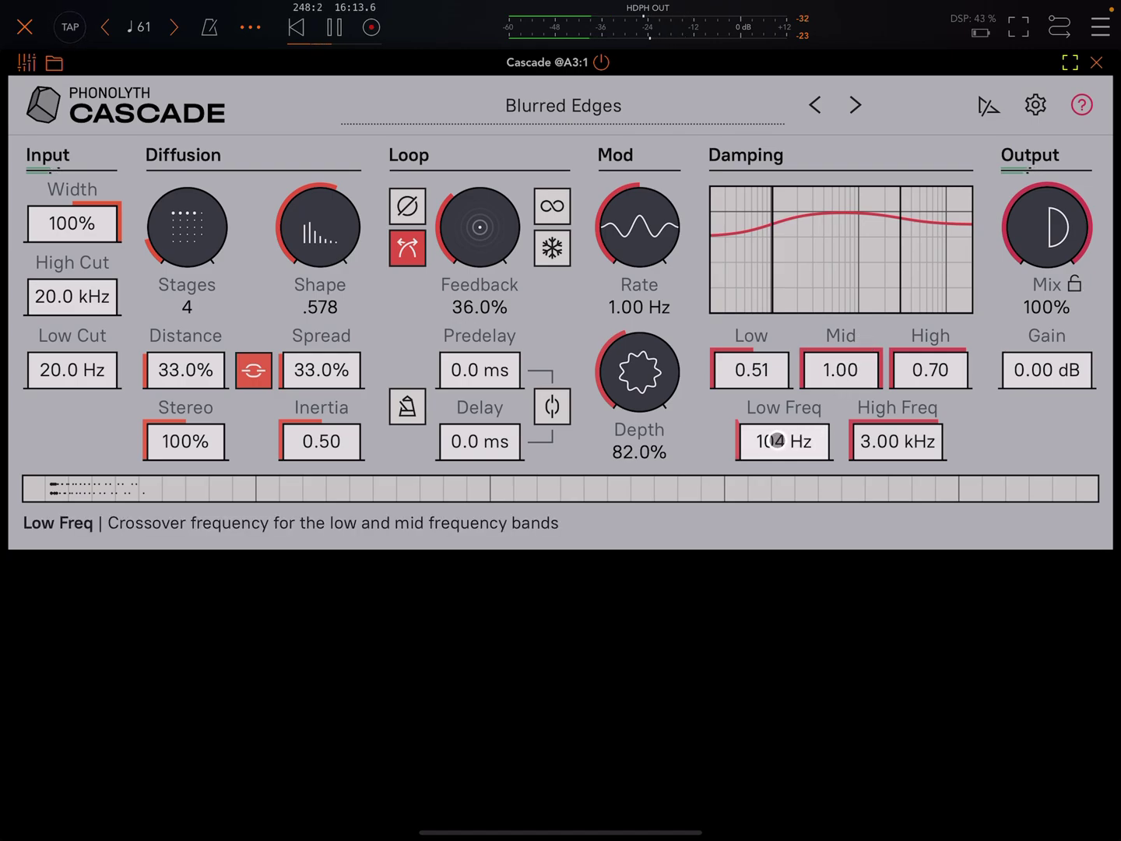
{"action": "left_click_drag", "start_coordinate": [772, 441], "coordinate": [782, 442]}
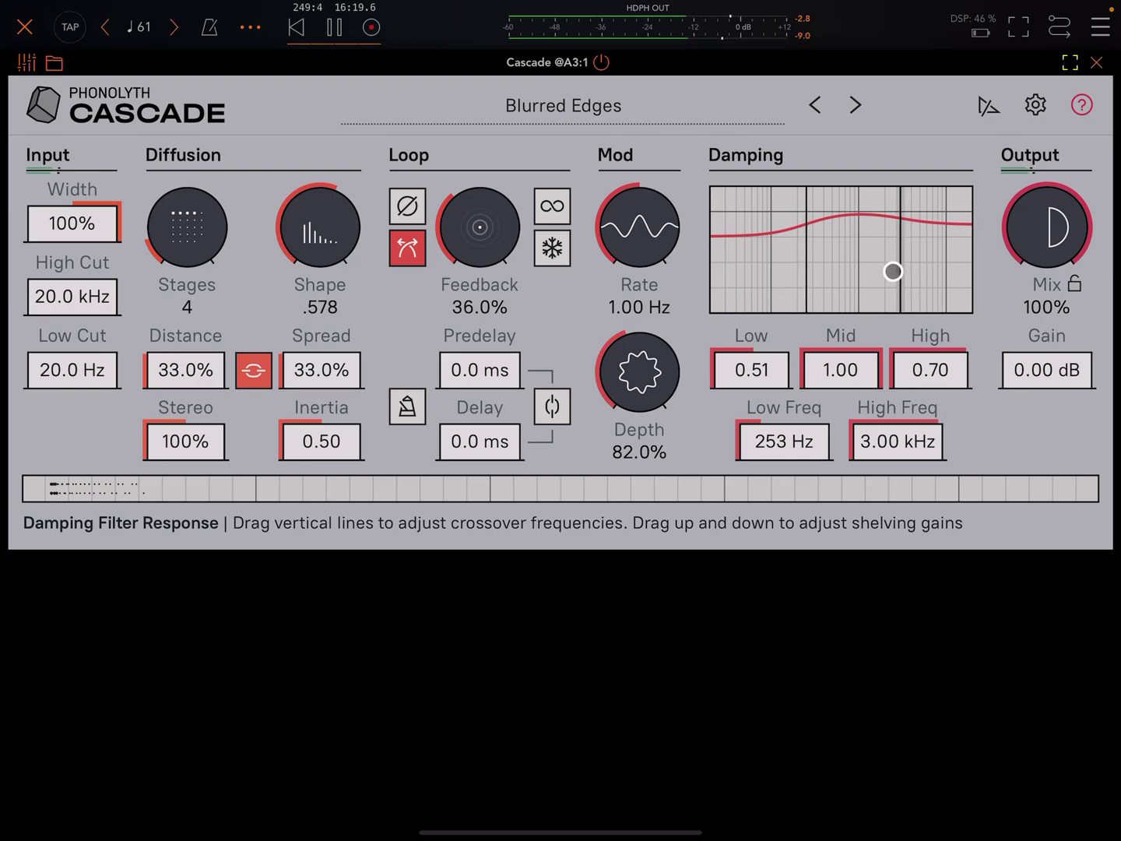
{"action": "mouse_move", "coordinate": [902, 441]}
{"action": "left_mouse_down"}
{"action": "mouse_move", "coordinate": [896, 497]}
{"action": "mouse_move", "coordinate": [917, 461]}
{"action": "left_mouse_up"}
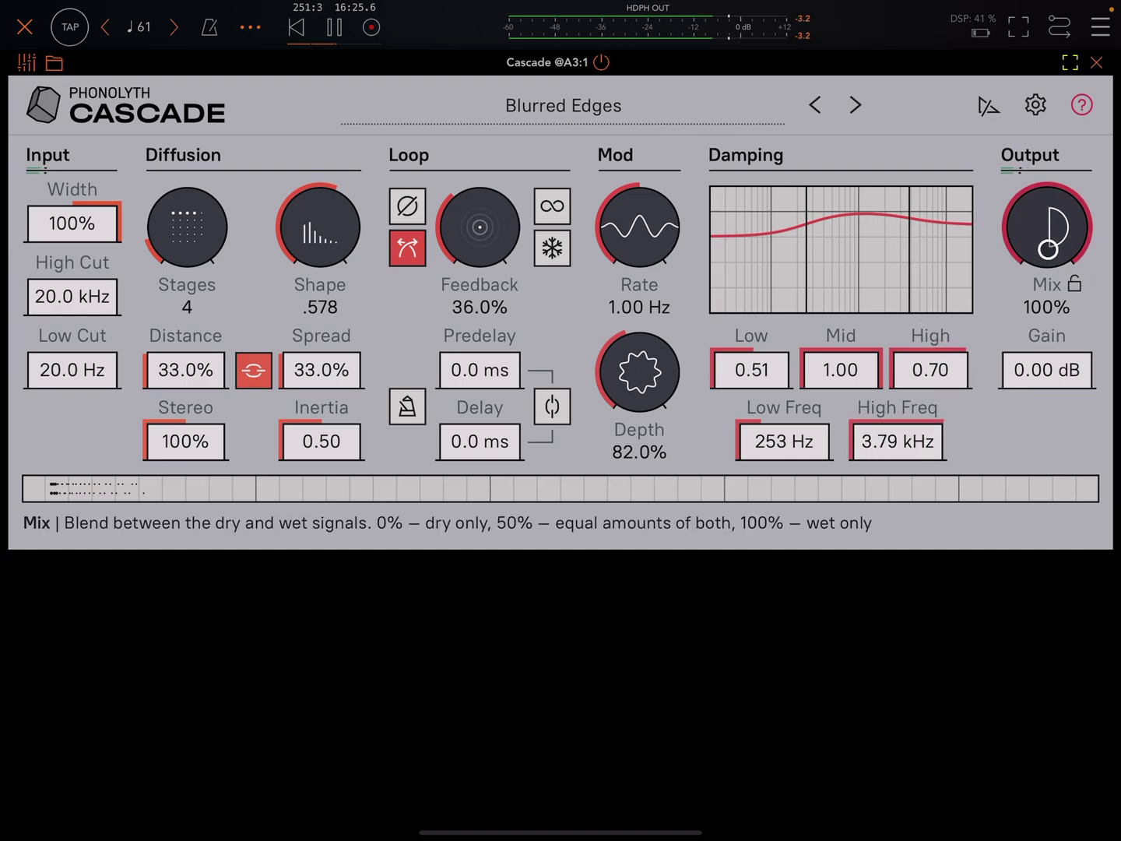
Lower Mix to 51.7%, lock it, and step to the Concomitance preset.
{"action": "left_click_drag", "start_coordinate": [1047, 227], "coordinate": [1043, 303]}
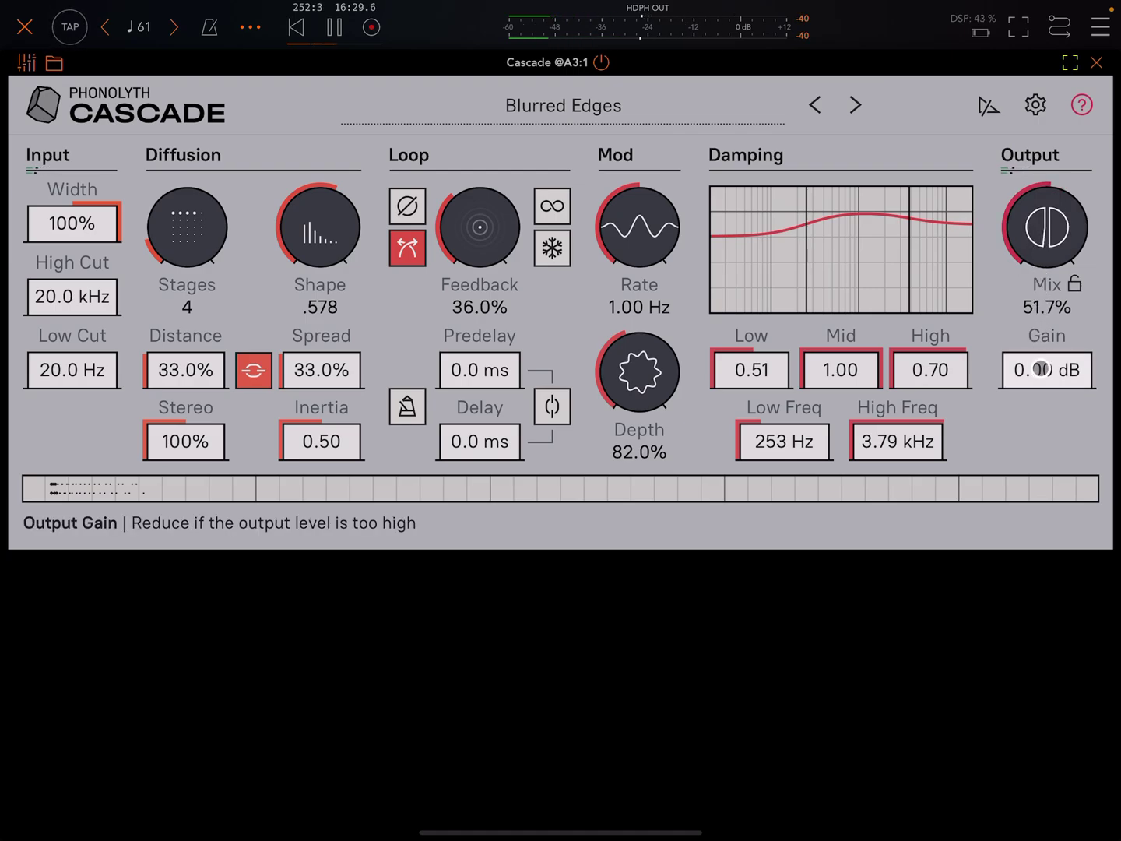
{"action": "left_click", "coordinate": [1074, 282]}
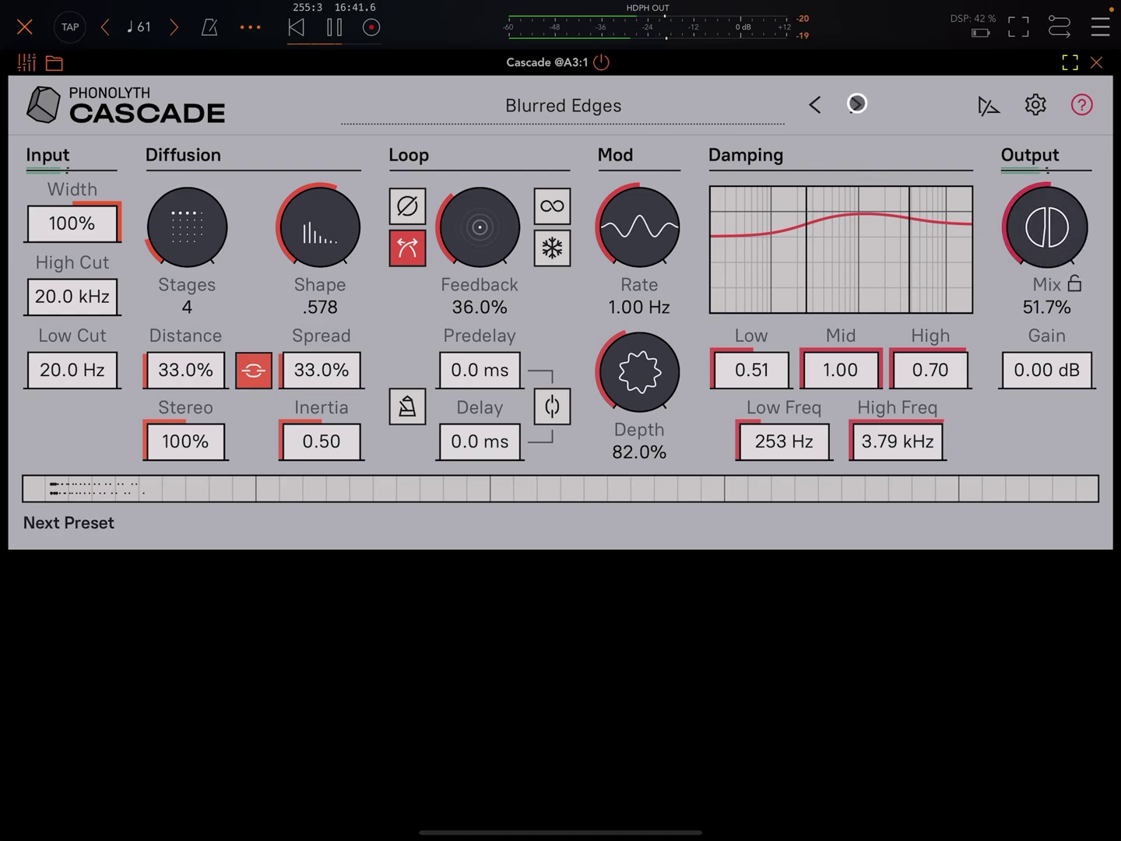
{"action": "left_click", "coordinate": [858, 104]}
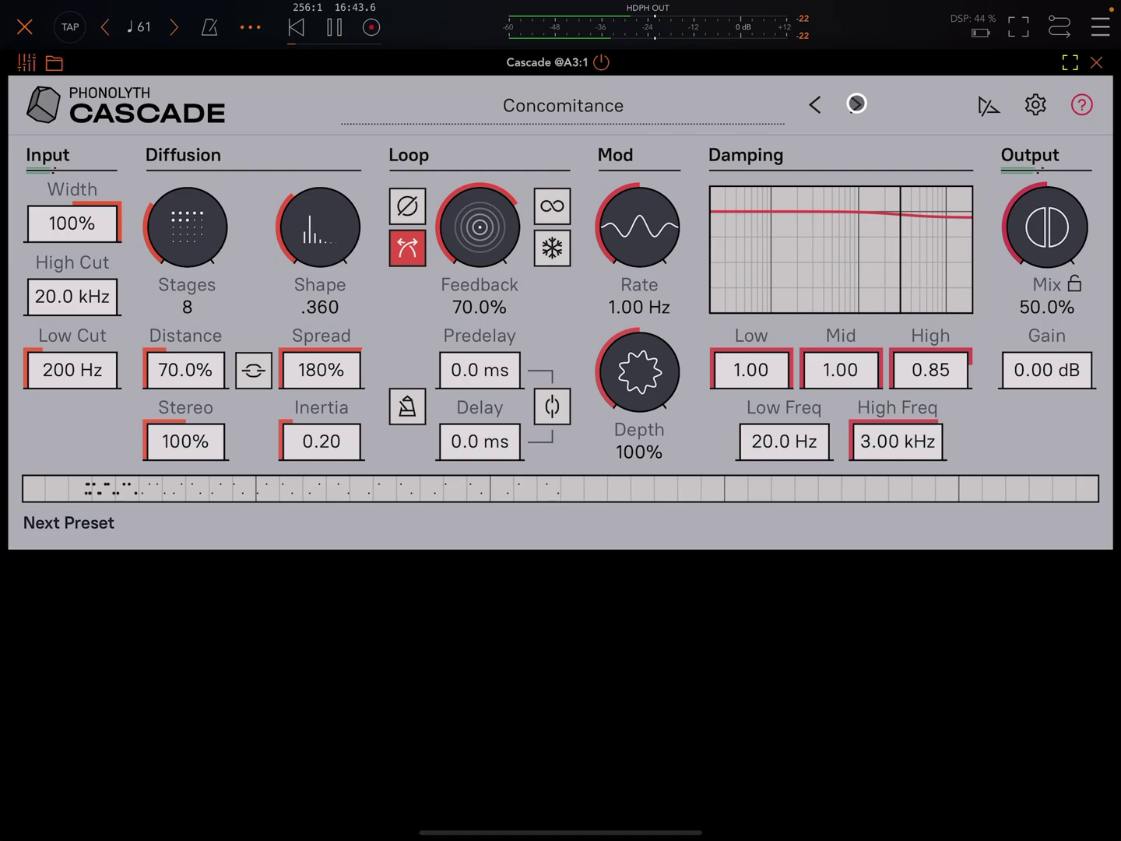
Step to the Ensemble preset and tweak its modulation rate and depth.
{"action": "left_click", "coordinate": [857, 103]}
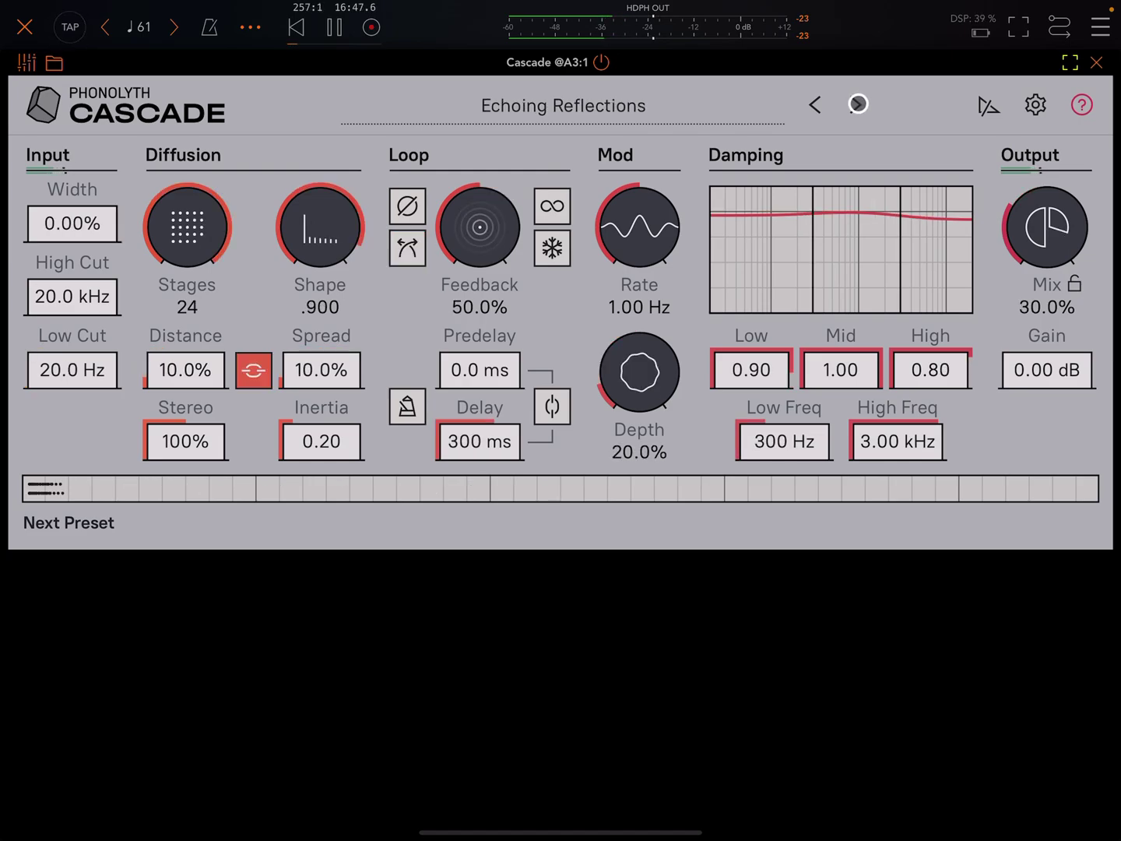
{"action": "left_click", "coordinate": [858, 104]}
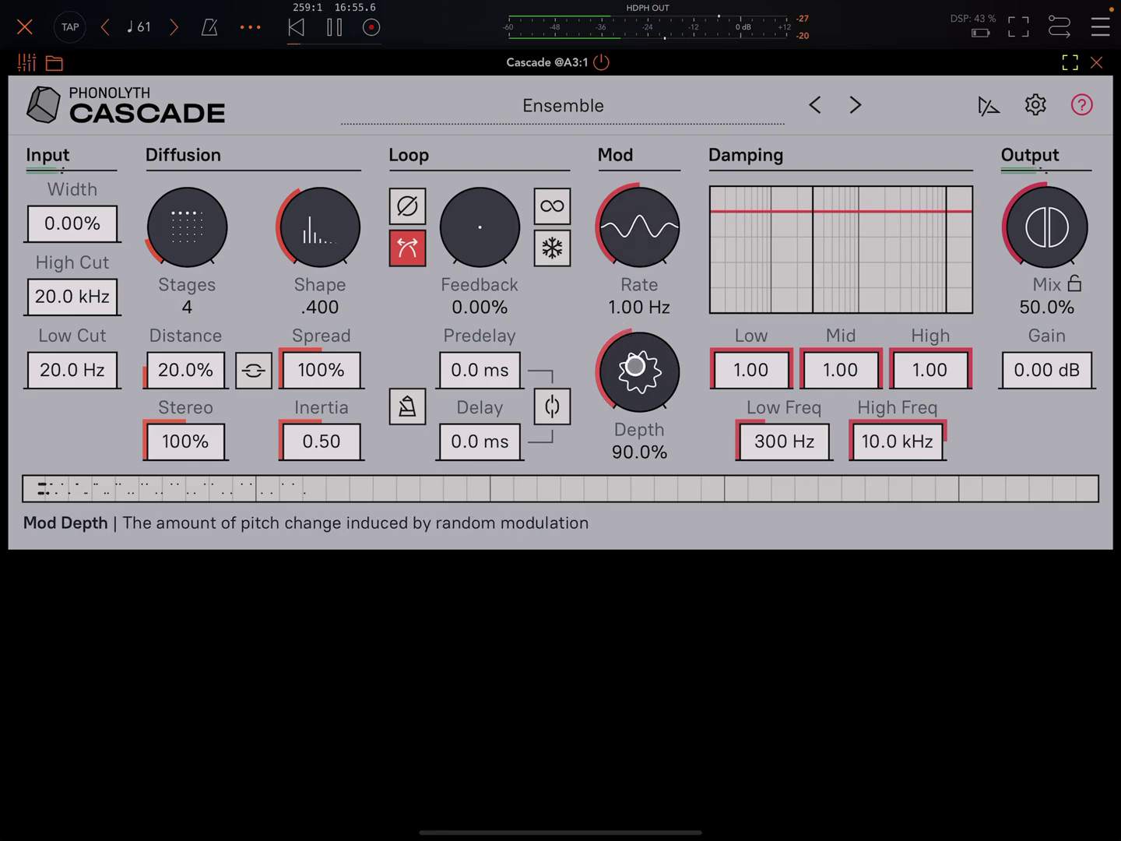
{"action": "mouse_move", "coordinate": [639, 255]}
{"action": "left_mouse_down"}
{"action": "mouse_move", "coordinate": [775, 70]}
{"action": "mouse_move", "coordinate": [723, 315]}
{"action": "left_mouse_up"}
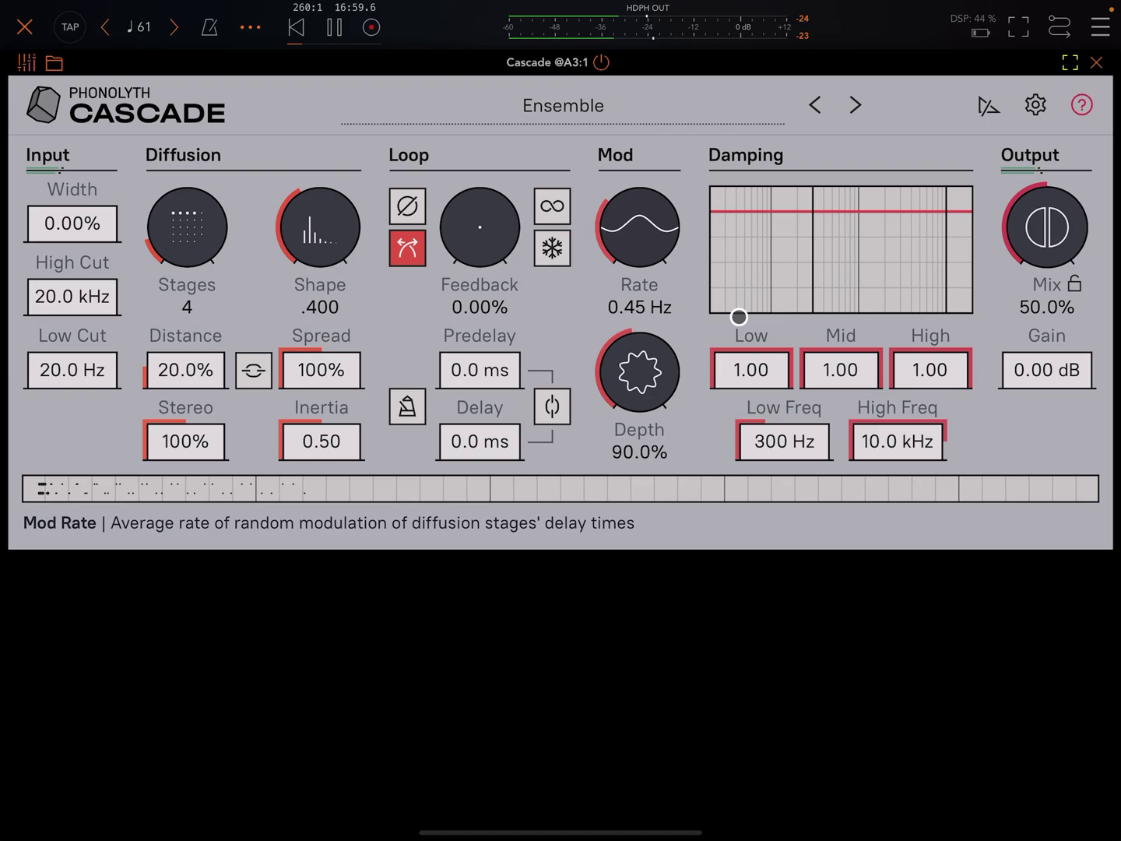
{"action": "left_click_drag", "start_coordinate": [671, 368], "coordinate": [853, 105]}
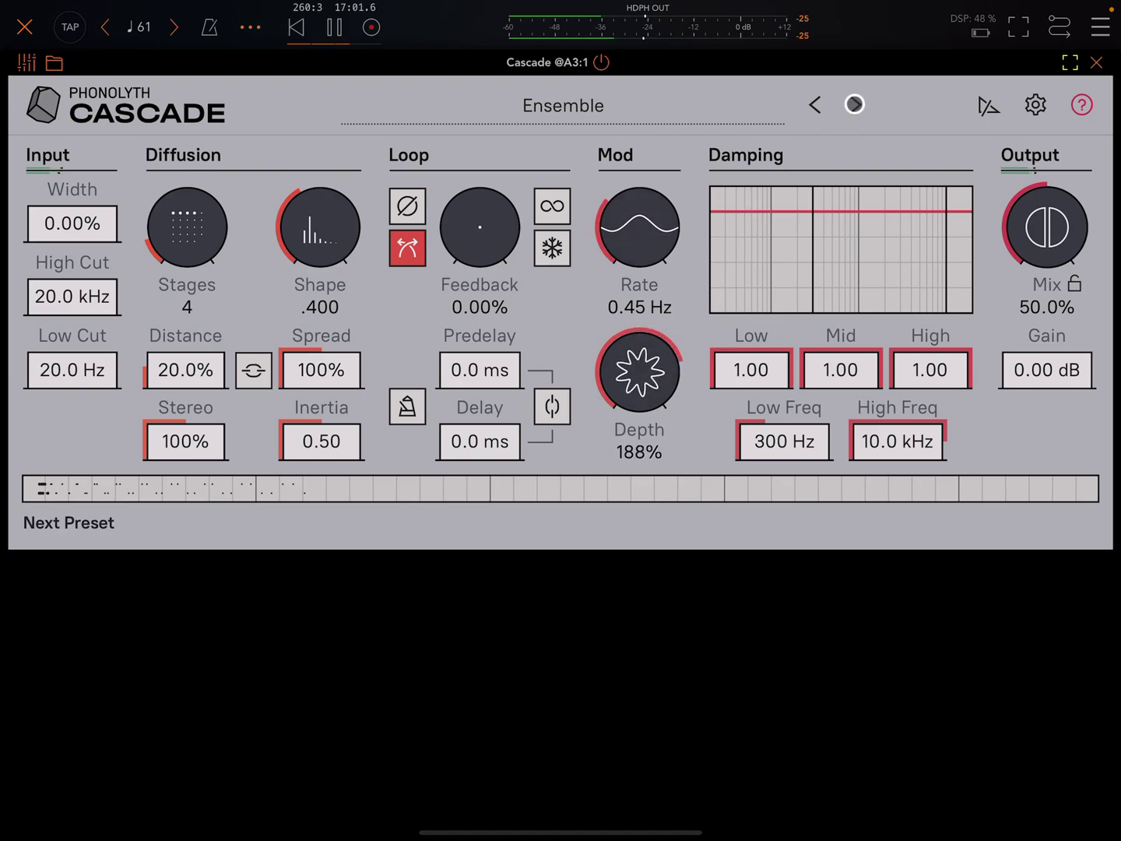
{"action": "left_click_drag", "start_coordinate": [663, 229], "coordinate": [665, 288]}
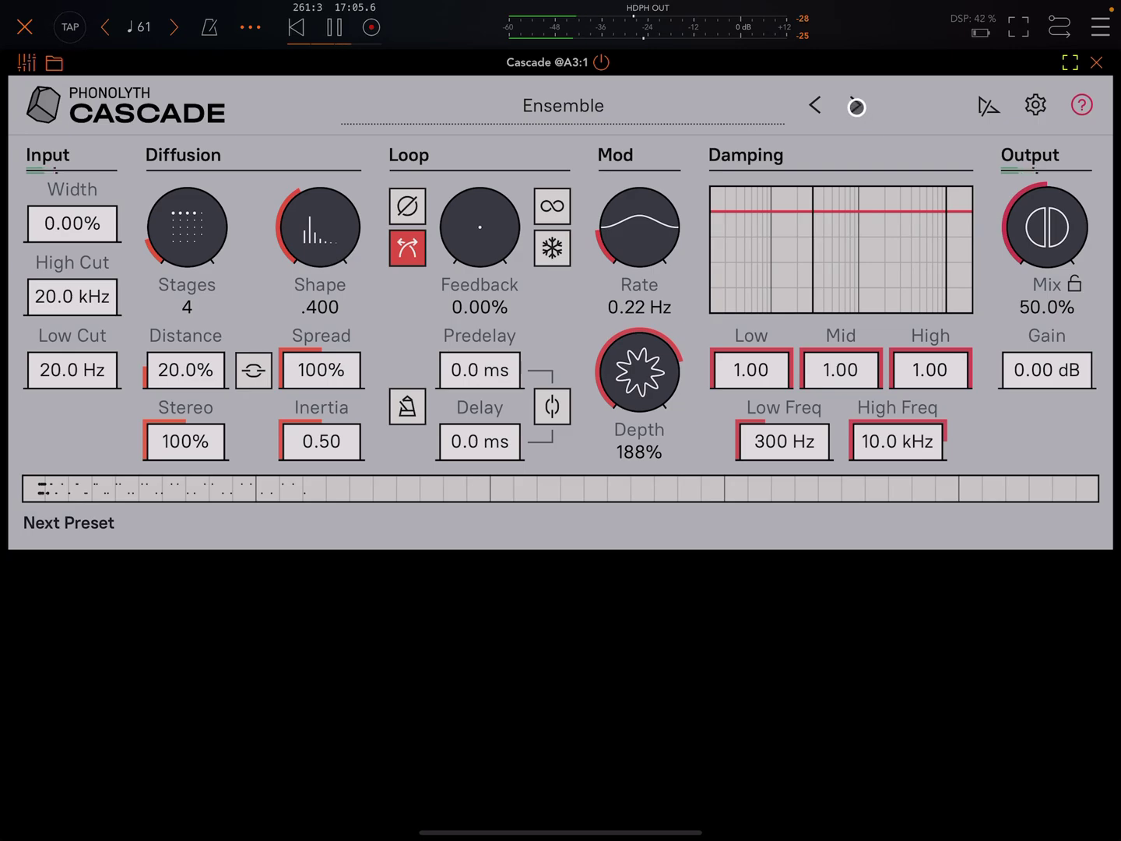
Audition Flurry Flange and Fluttering Flow, ending on Fuzzy Replica.
{"action": "left_click", "coordinate": [855, 105]}
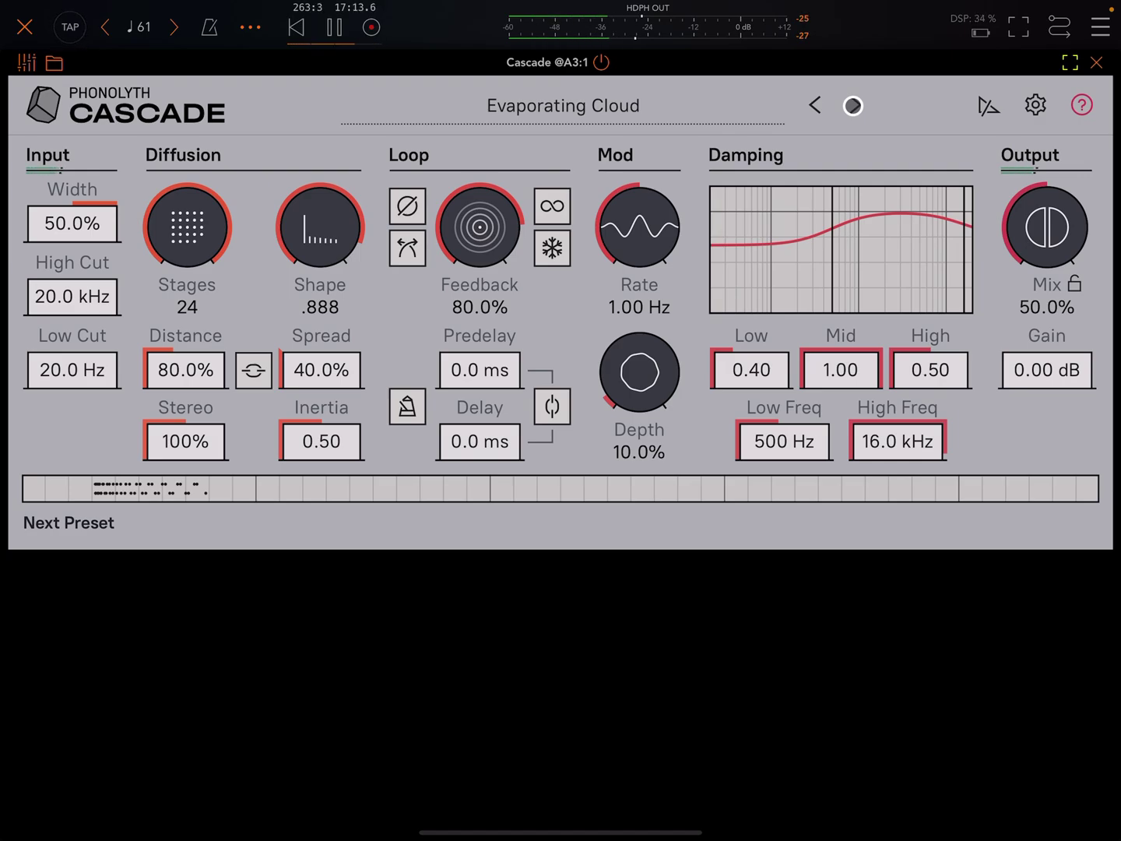
{"action": "left_click", "coordinate": [853, 105]}
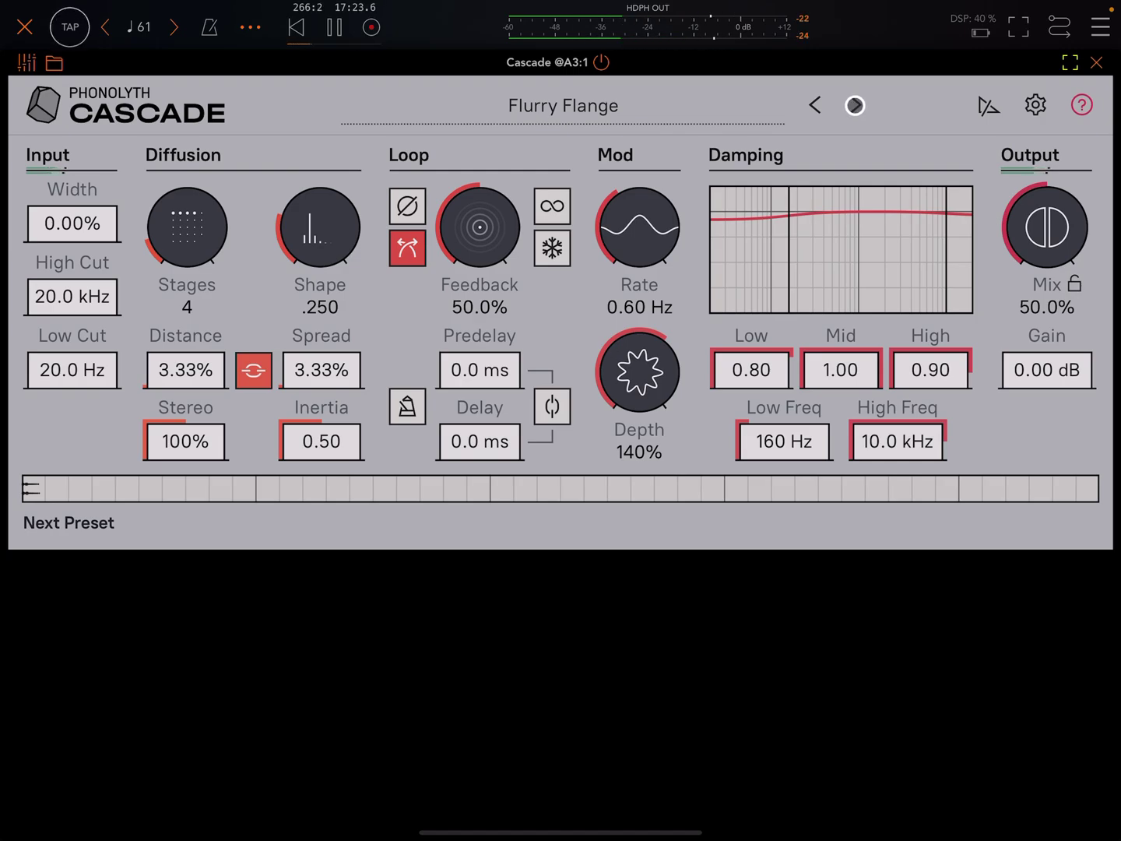
{"action": "left_click", "coordinate": [855, 105]}
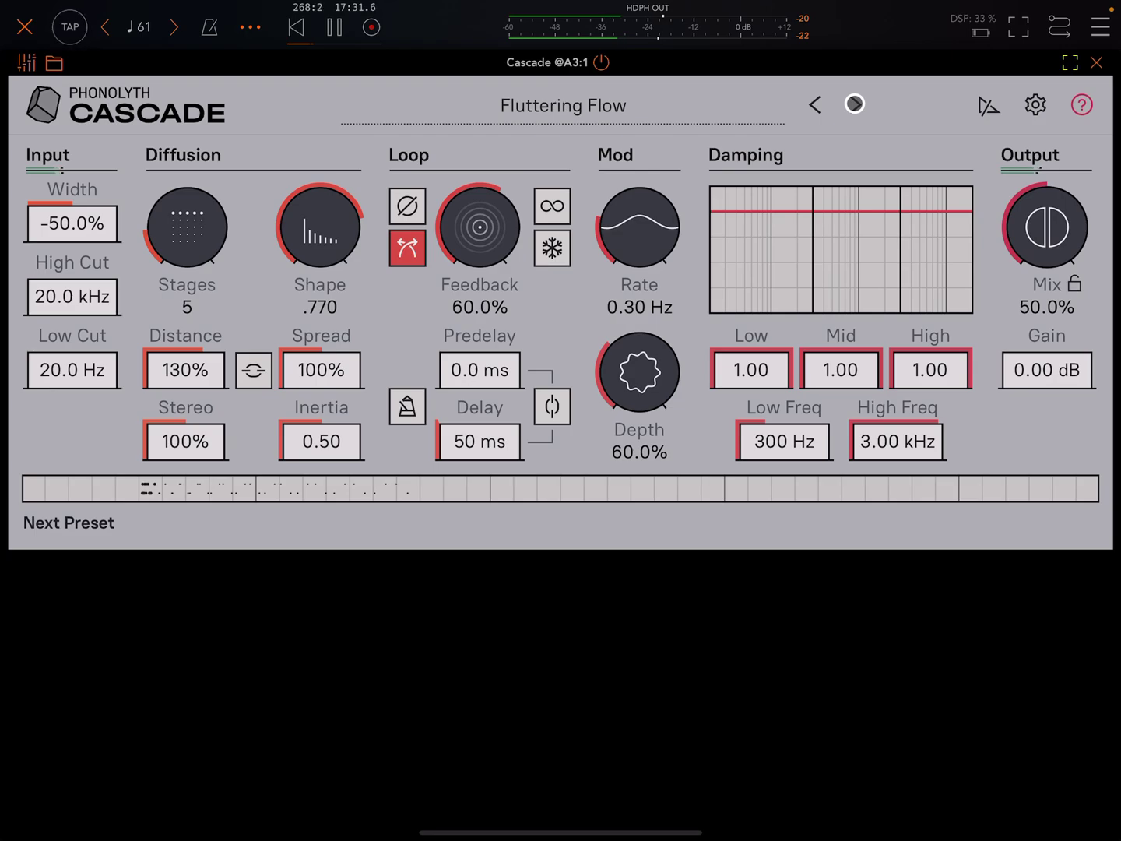
{"action": "left_click", "coordinate": [854, 104]}
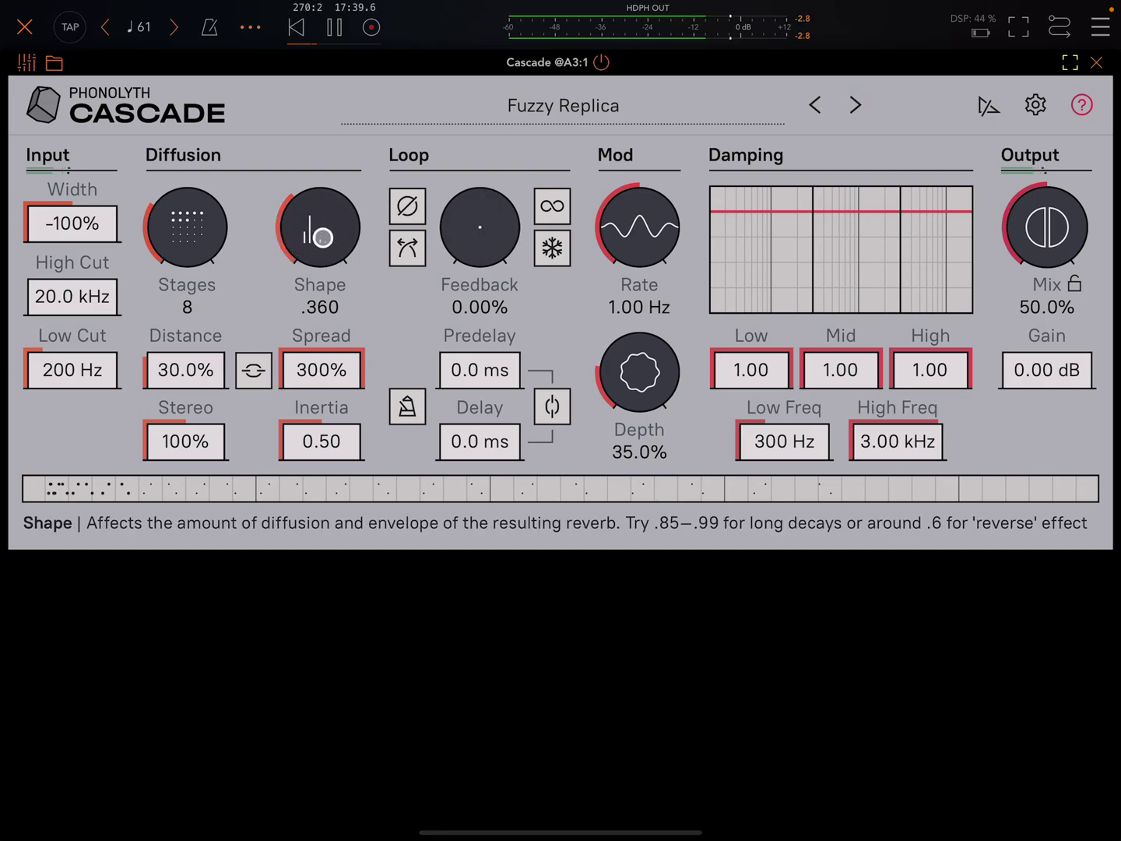
Raise Fuzzy Replica's diffusion Shape from .360 to about .705, then move on to Glacial Build.
{"action": "left_click_drag", "start_coordinate": [319, 237], "coordinate": [412, 114]}
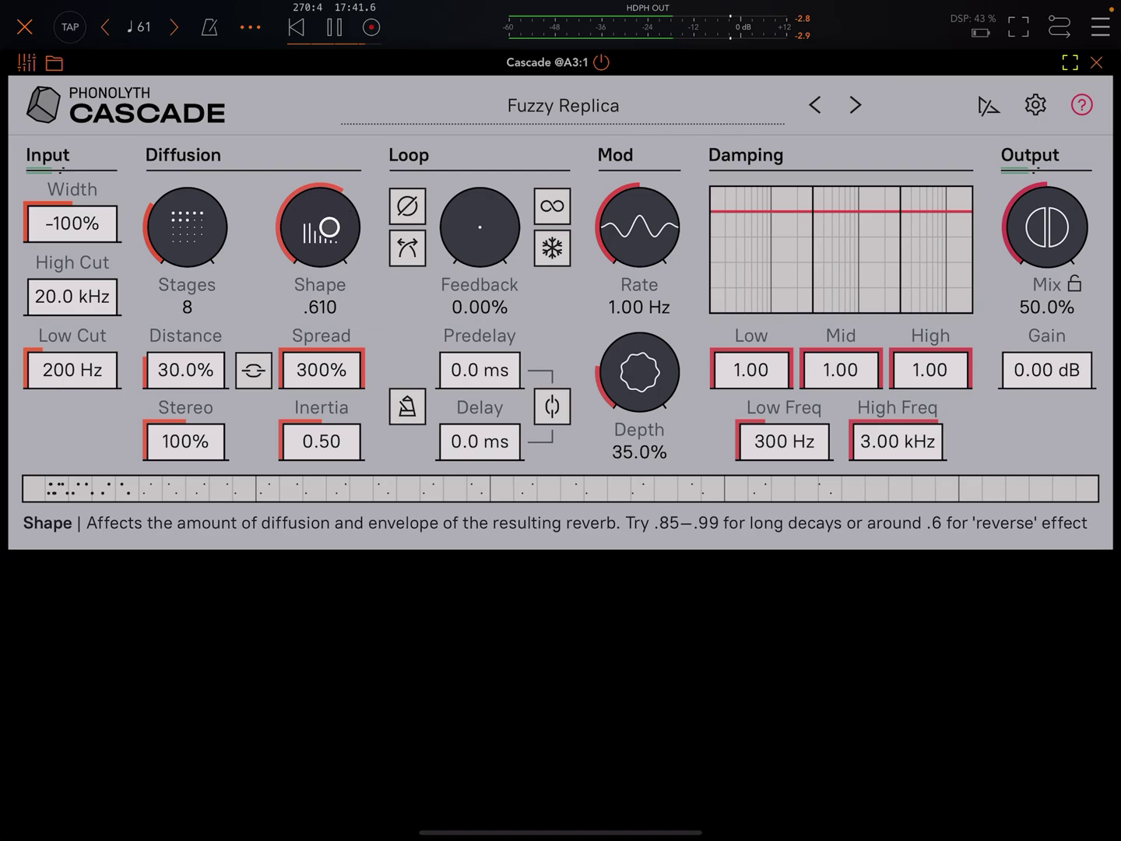
{"action": "left_click_drag", "start_coordinate": [329, 228], "coordinate": [352, 182]}
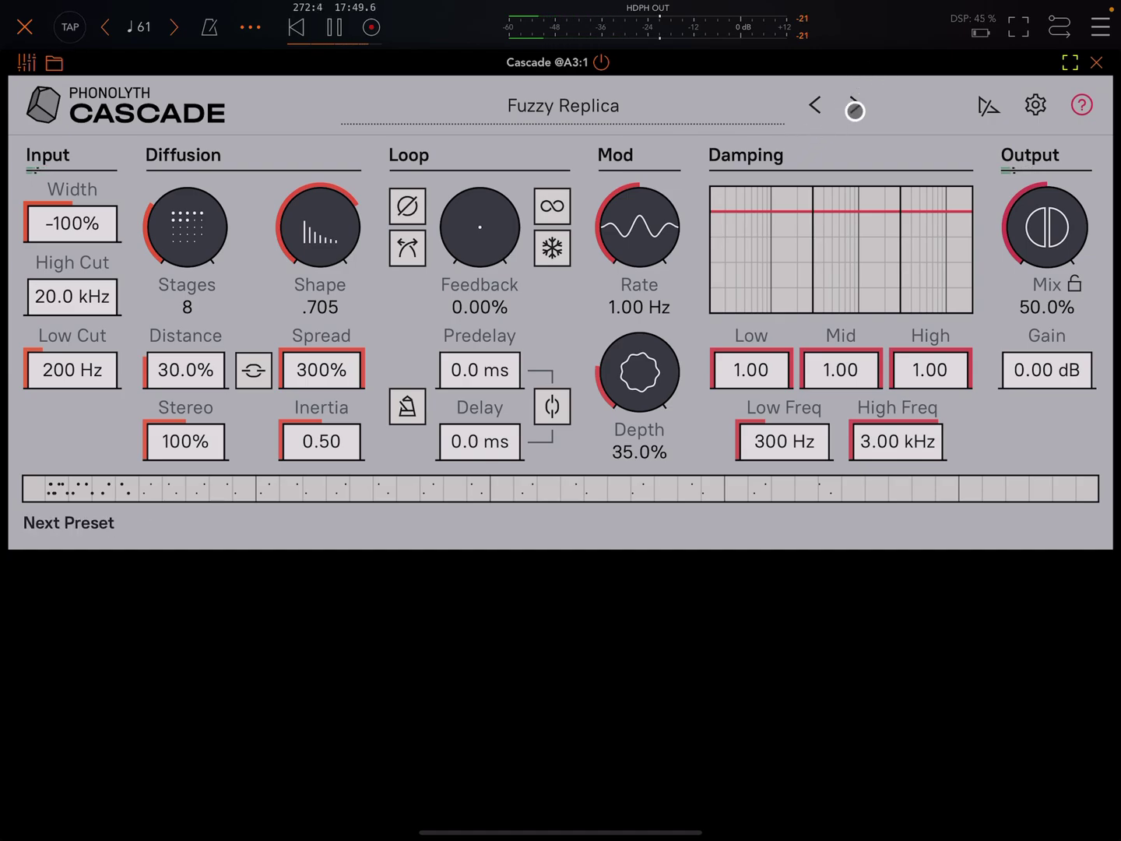
{"action": "left_click", "coordinate": [855, 105]}
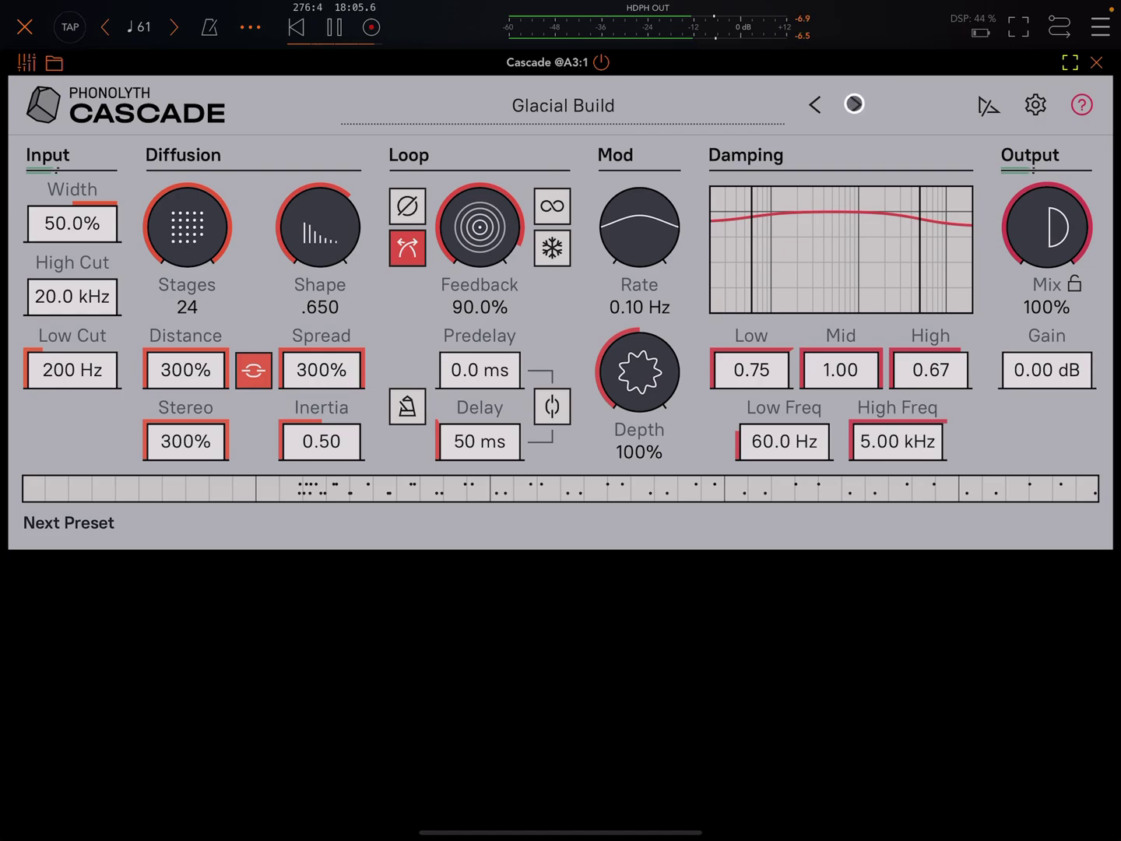
Audition Hazy Delay and shorten its synced predelay and delay divisions.
{"action": "left_click", "coordinate": [854, 104]}
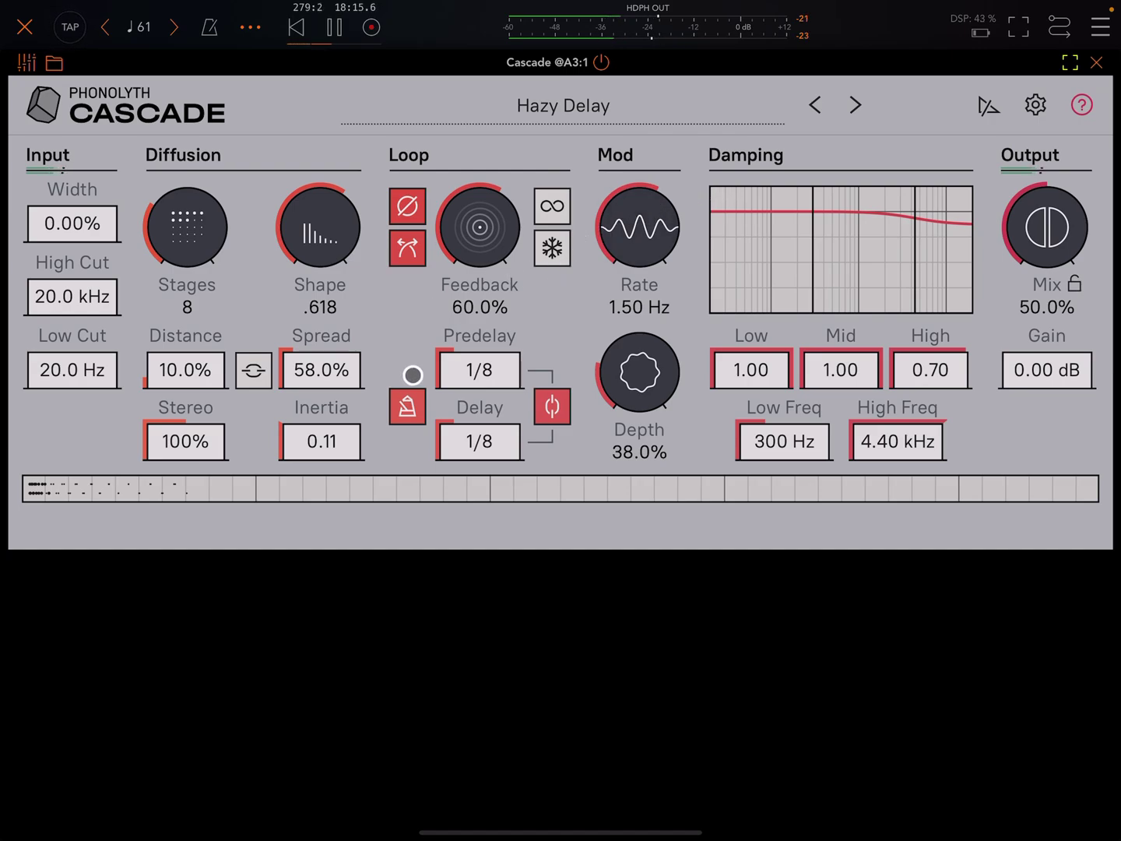
{"action": "left_click_drag", "start_coordinate": [478, 372], "coordinate": [463, 486]}
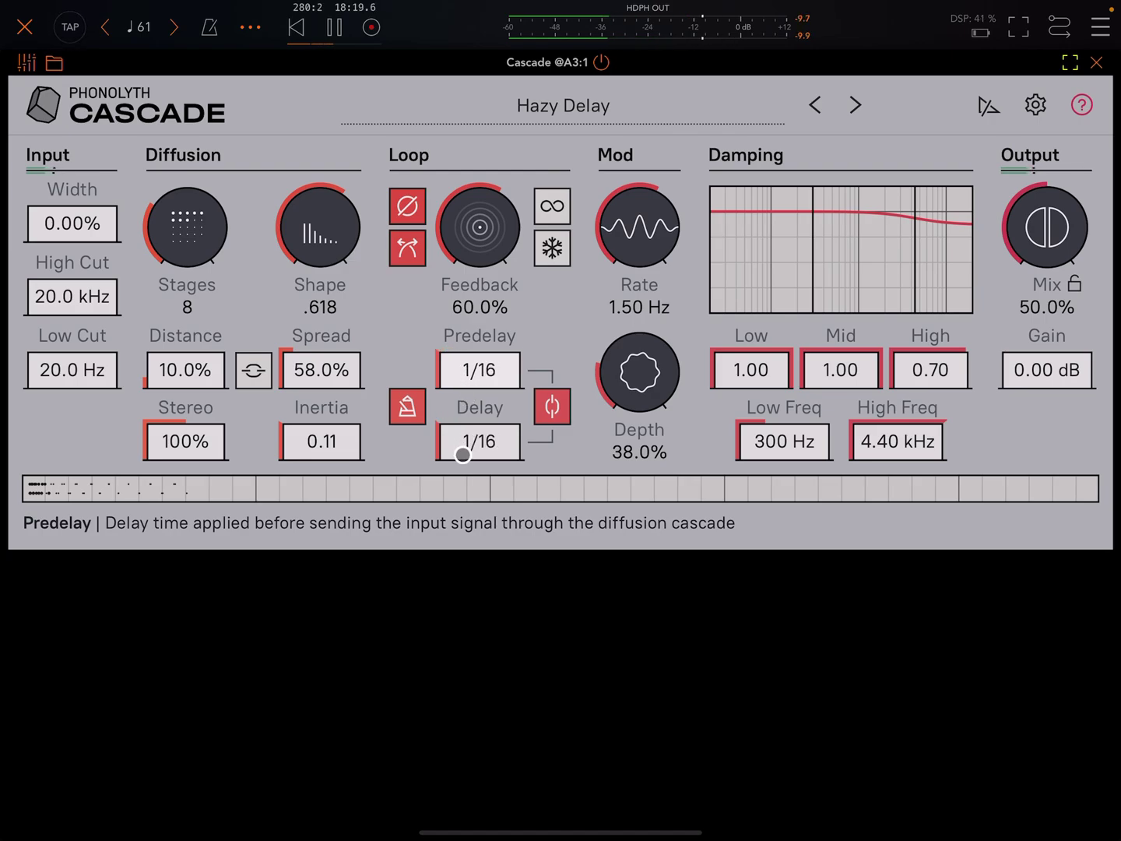
{"action": "left_click_drag", "start_coordinate": [464, 486], "coordinate": [465, 560]}
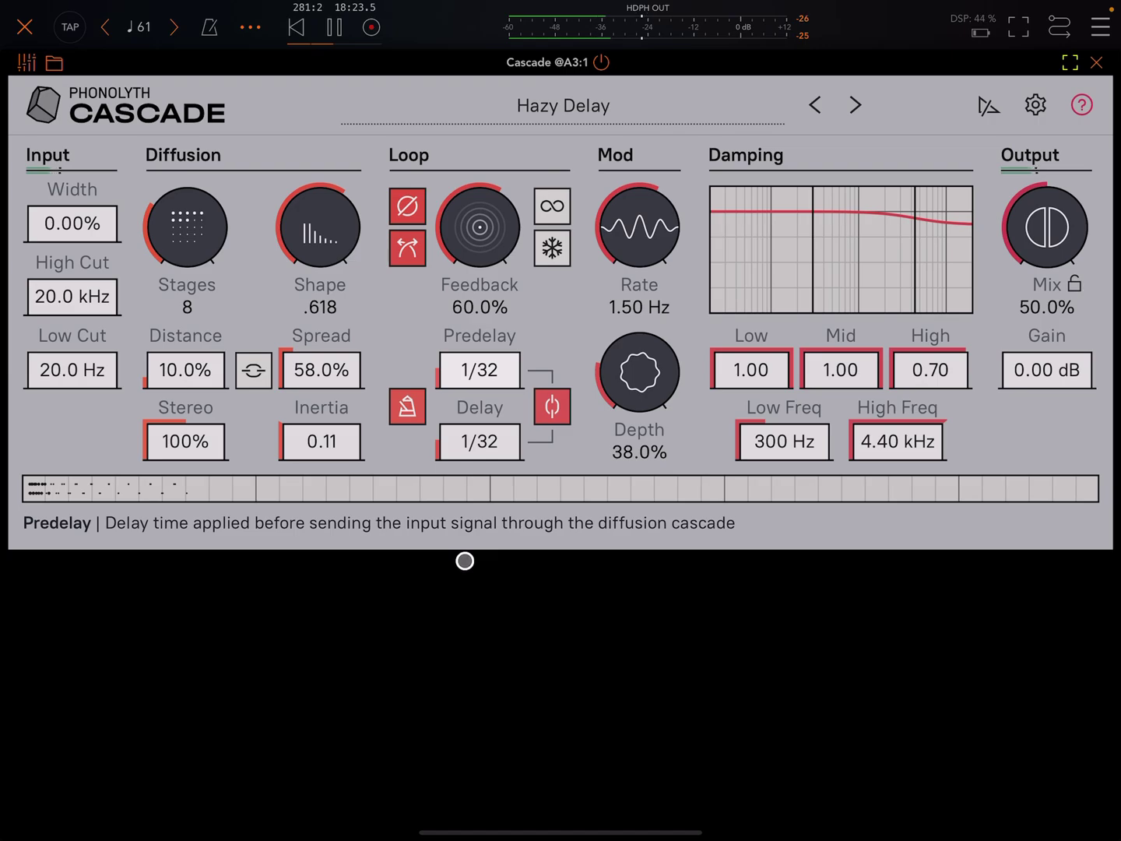
Step through High-Mid Flutter to Imaginary Imbalance and close the reverb back to the mixer.
{"action": "left_click", "coordinate": [853, 106]}
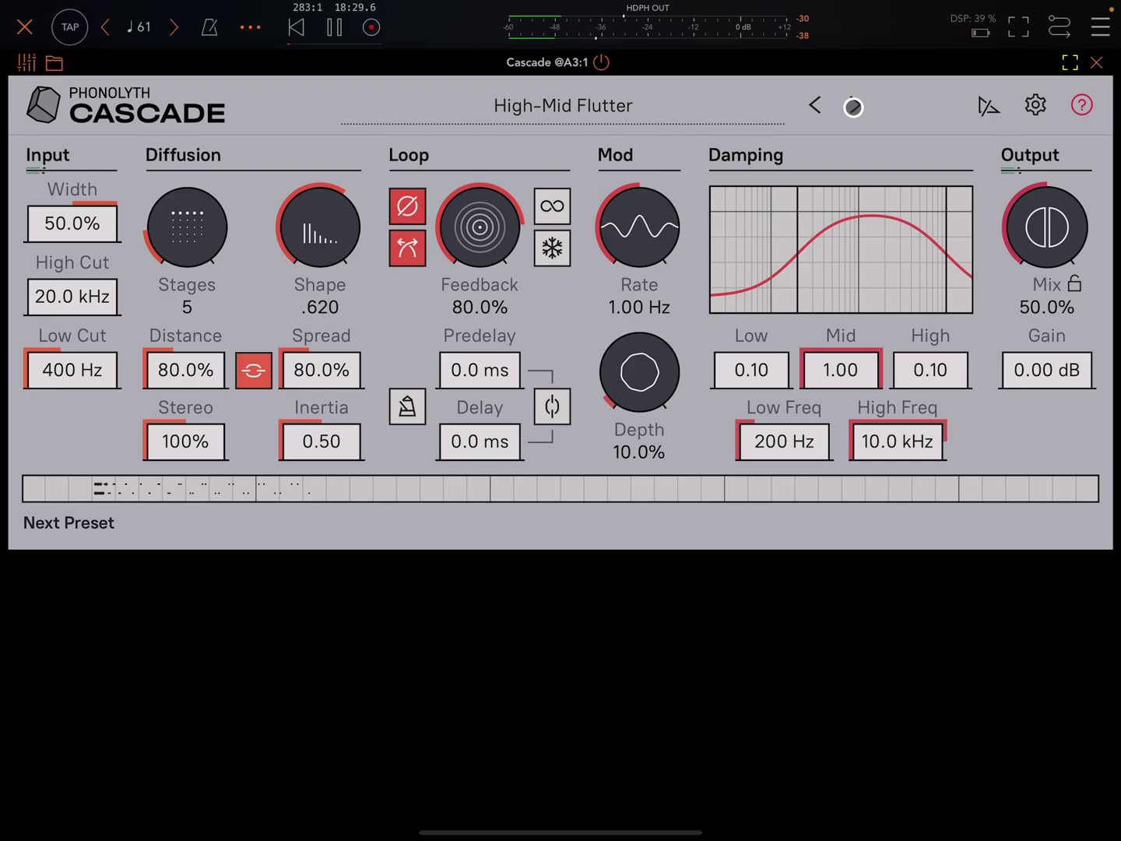
{"action": "left_click", "coordinate": [853, 106]}
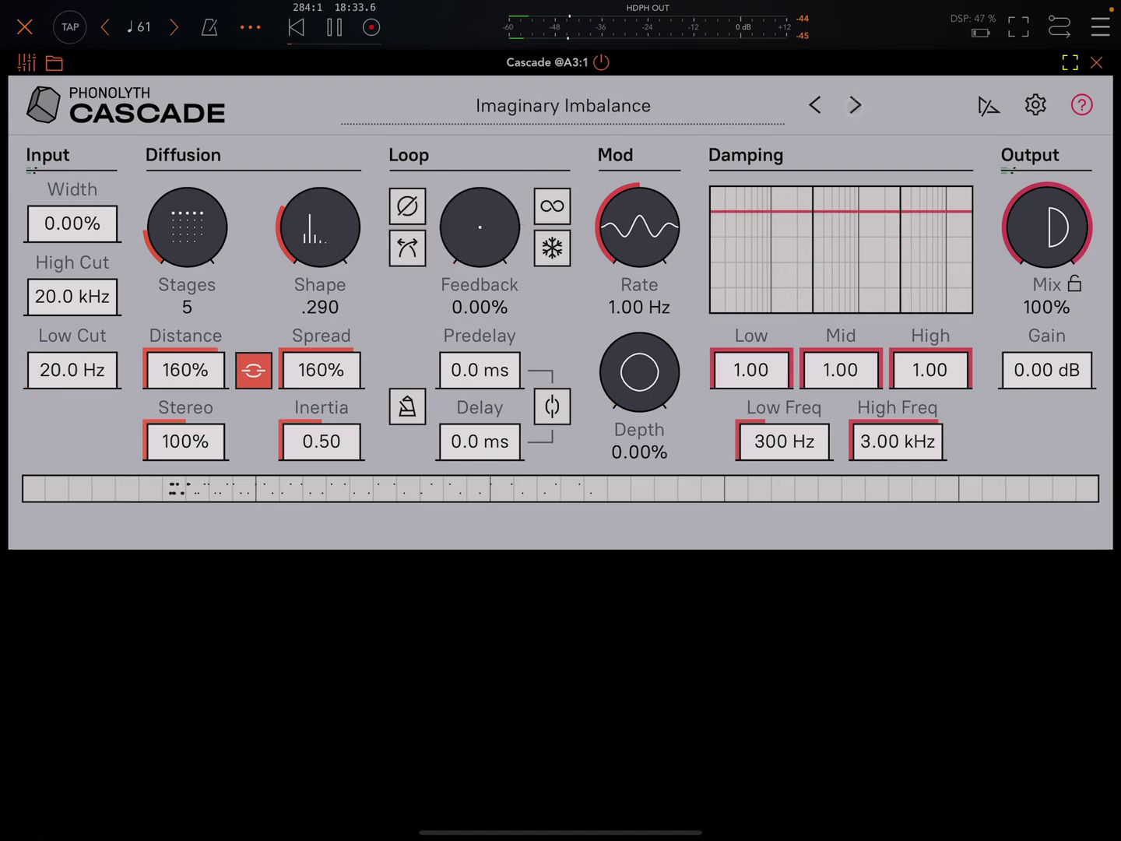
{"action": "left_click", "coordinate": [1096, 62]}
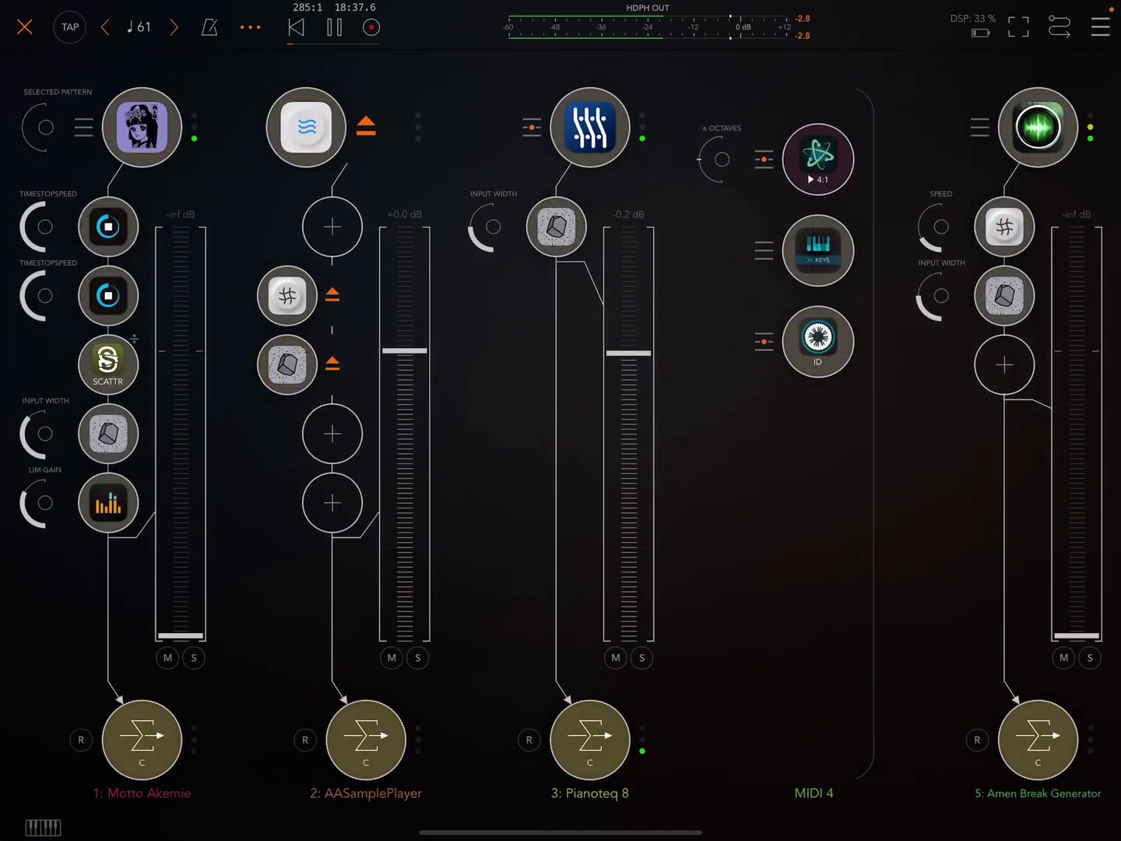
Reopen the Cascade reverb window from the channel strip, still on Imaginary Imbalance.
{"action": "left_click", "coordinate": [556, 226]}
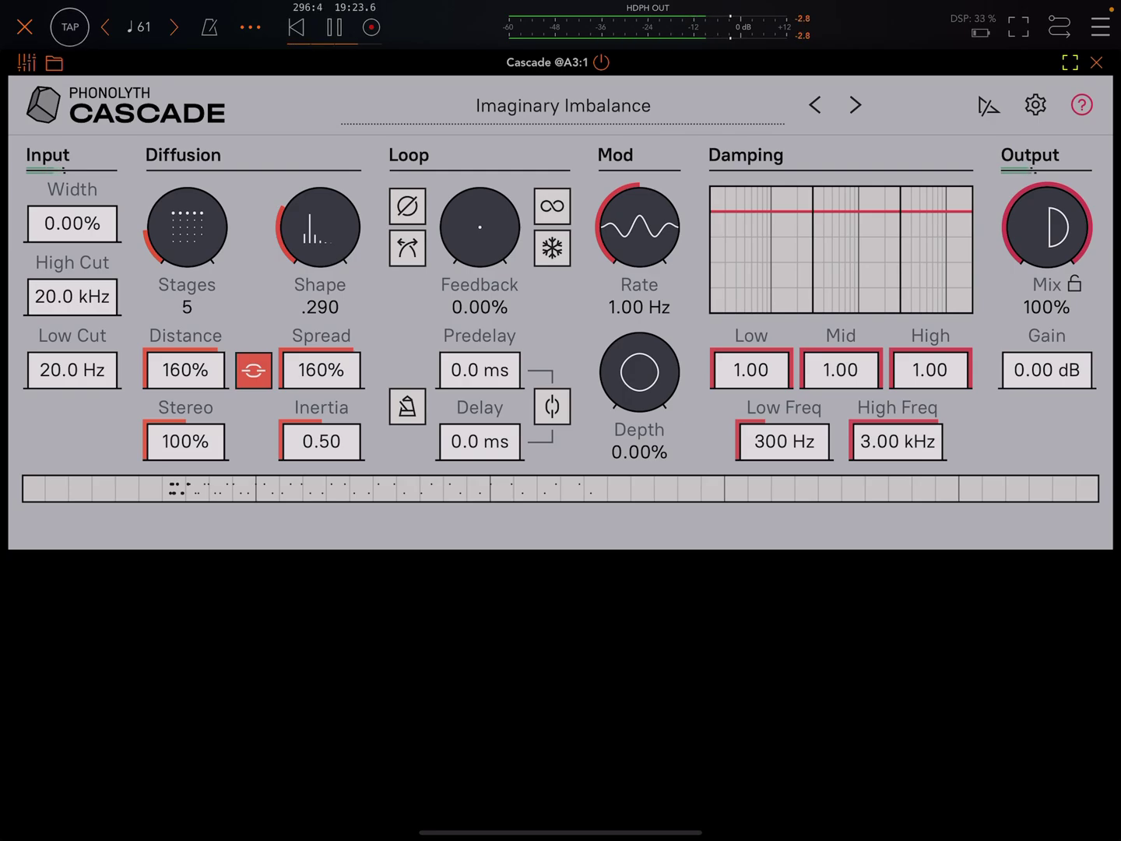
Stop AUM session playback with Imaginary Imbalance still loaded.
{"action": "key", "text": "space"}
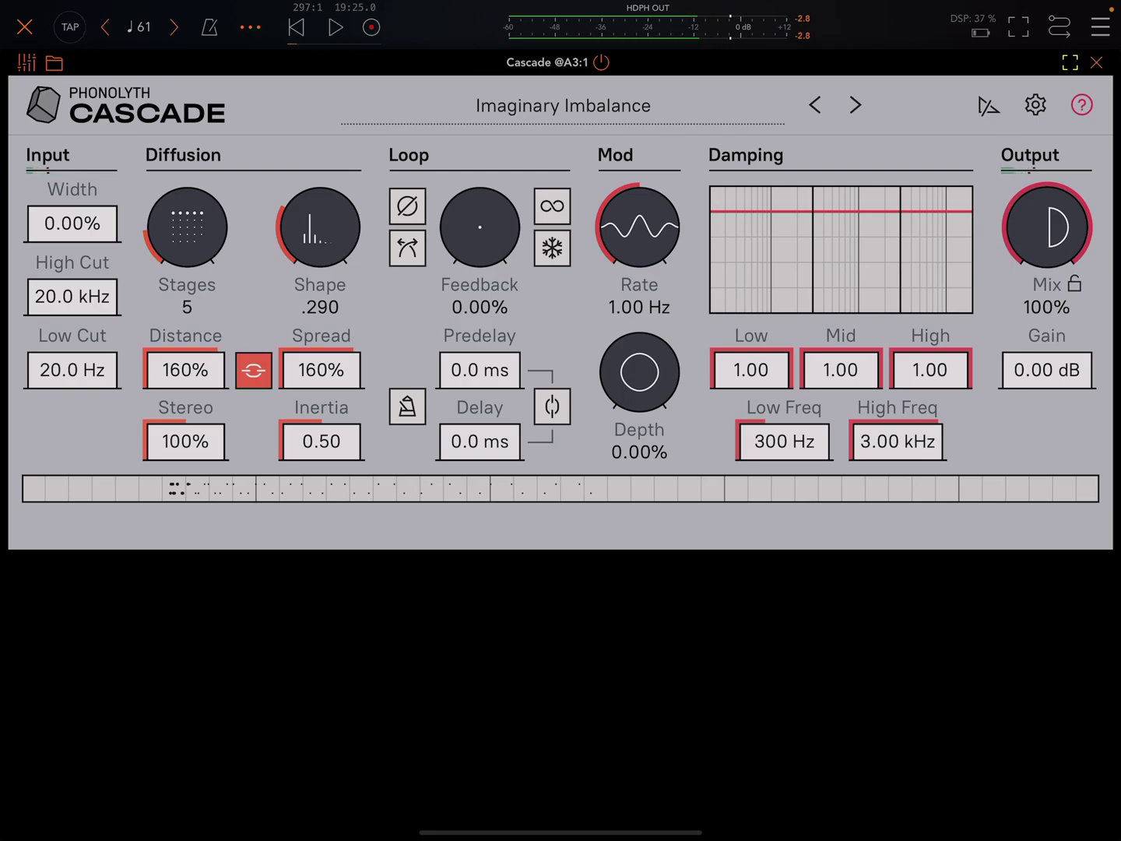